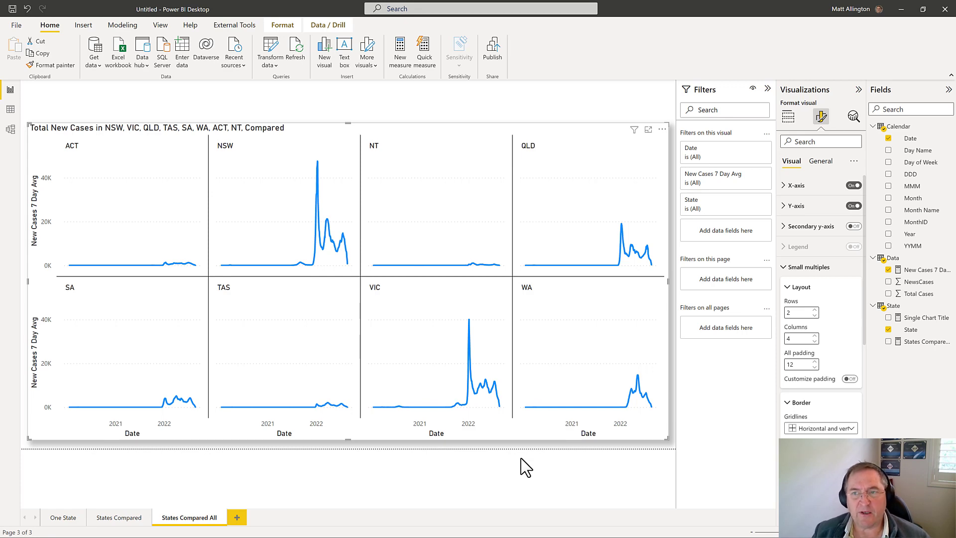
Step: In the Population by state workbook, copy the eight state and territory headings and their All ages totals from Table_6
{"action": "left_click_drag", "start_coordinate": [955, 239], "coordinate": [323, 82]}
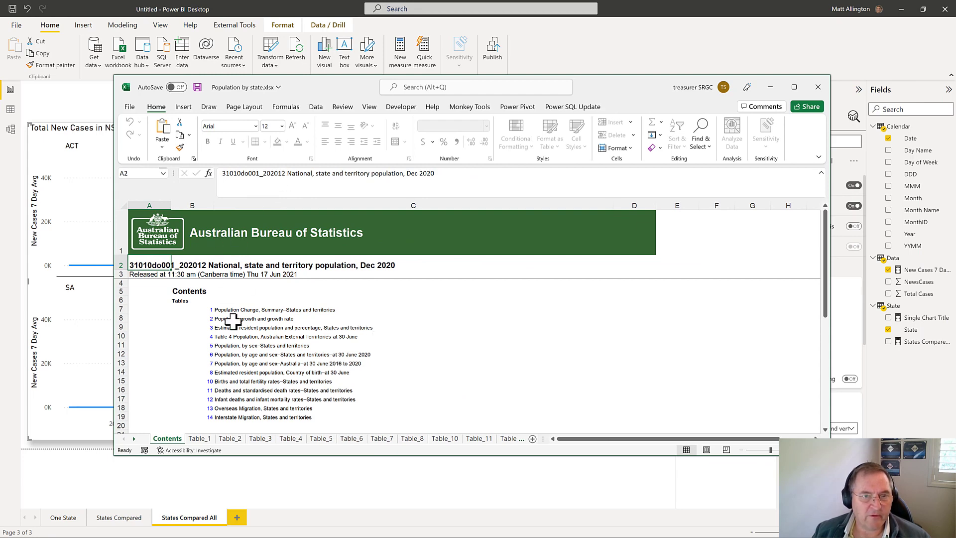
{"action": "left_click", "coordinate": [352, 440]}
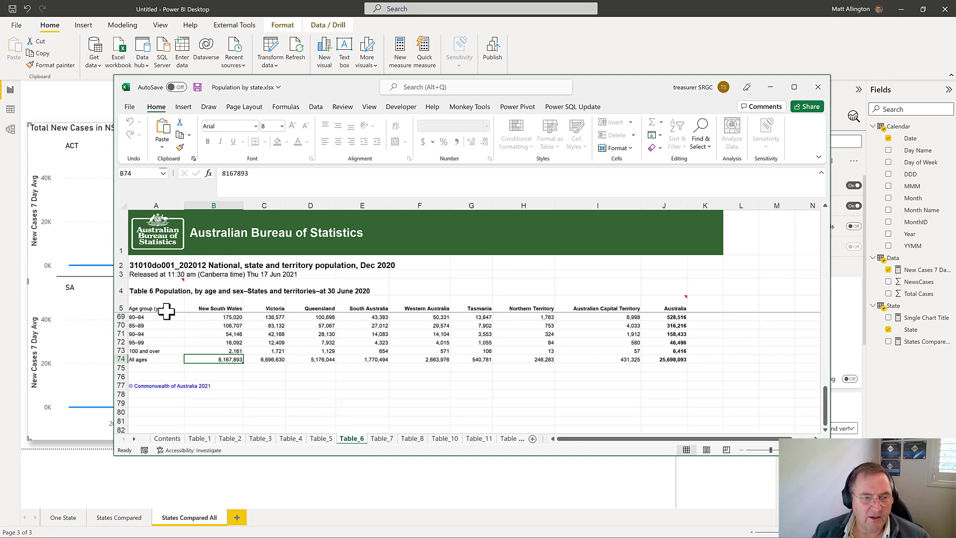
{"action": "scroll", "coordinate": [181, 347], "scroll_direction": "up", "scroll_amount": 3}
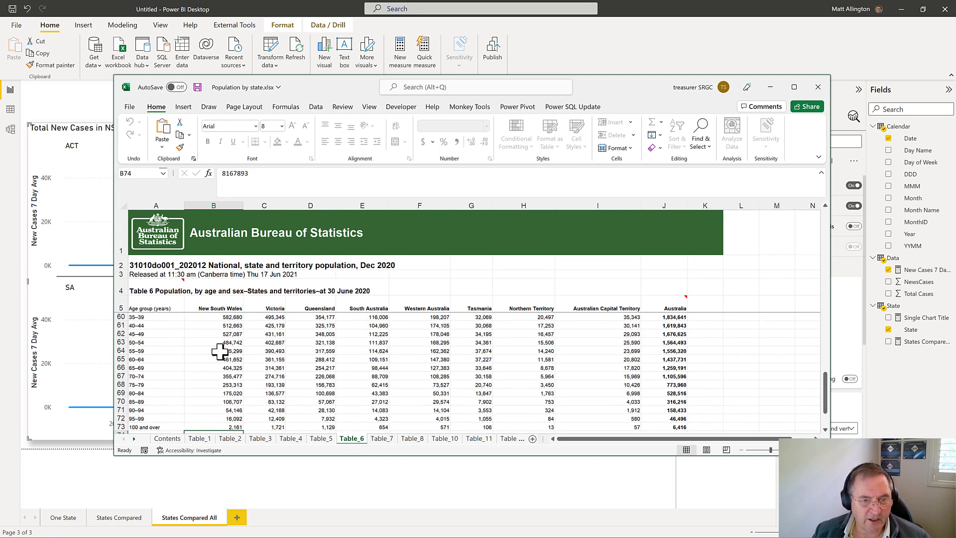
{"action": "scroll", "coordinate": [340, 369], "scroll_direction": "down", "scroll_amount": 2}
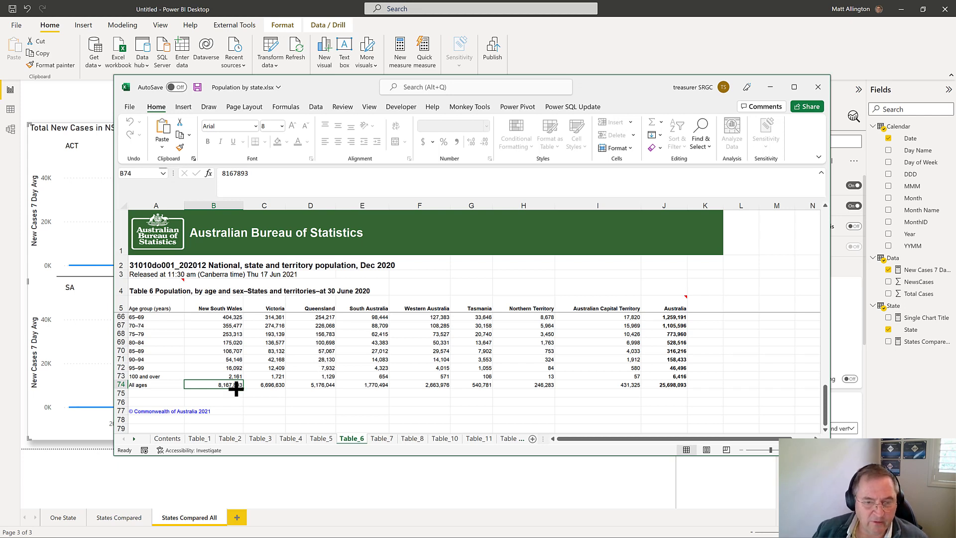
{"action": "left_click", "coordinate": [625, 383], "text": "shift"}
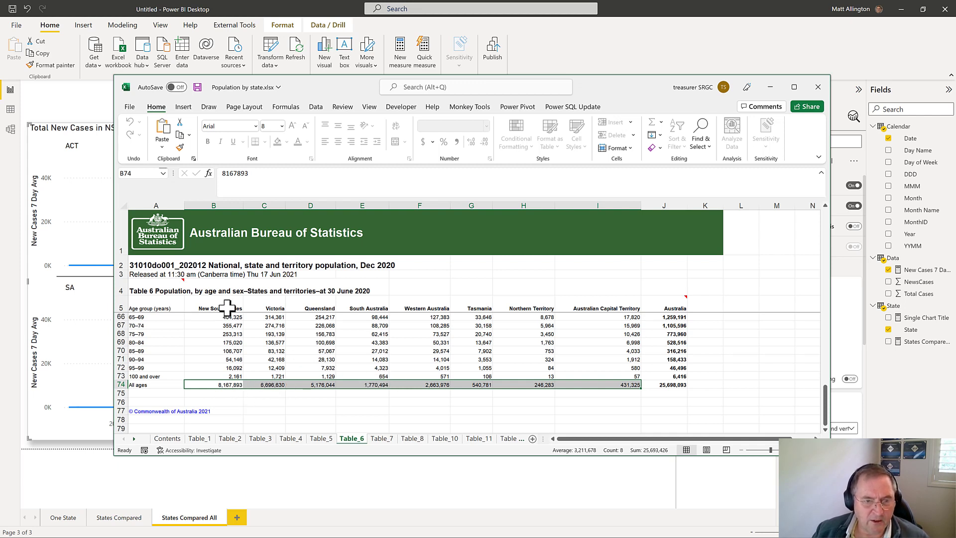
{"action": "left_click_drag", "start_coordinate": [227, 307], "coordinate": [575, 305]}
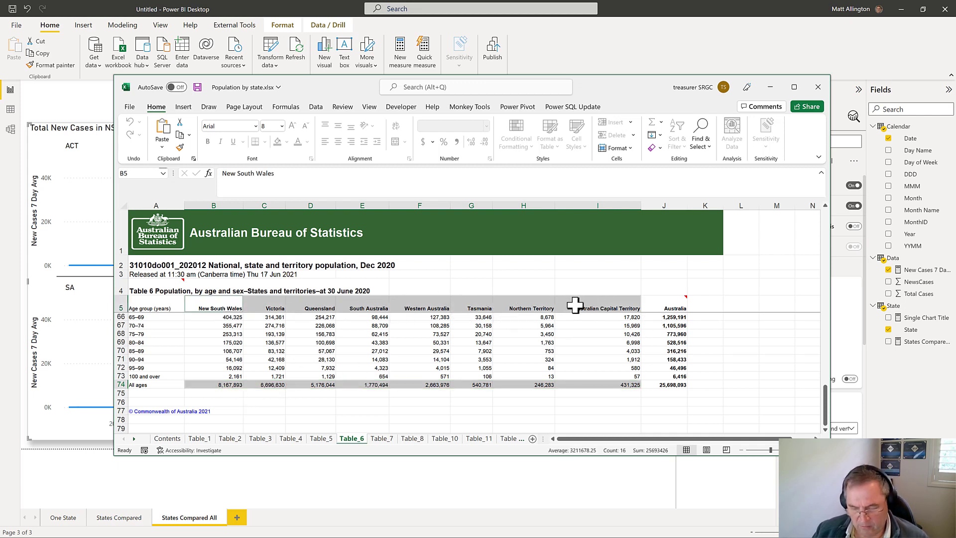
{"action": "key", "text": "ctrl+c"}
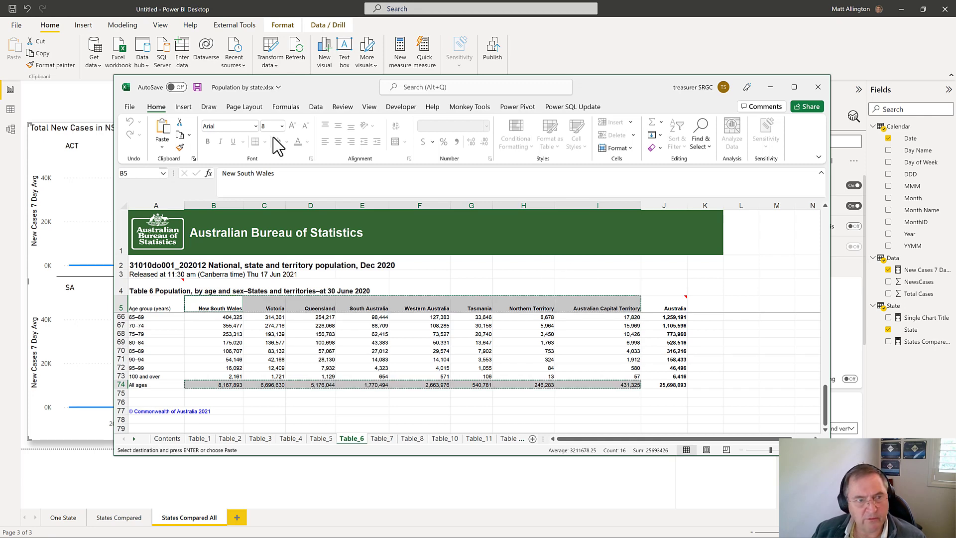
Step: Create a blank workbook and paste the copied state headings and totals as values starting at cell C2
{"action": "left_click", "coordinate": [131, 108]}
{"action": "left_click", "coordinate": [247, 184]}
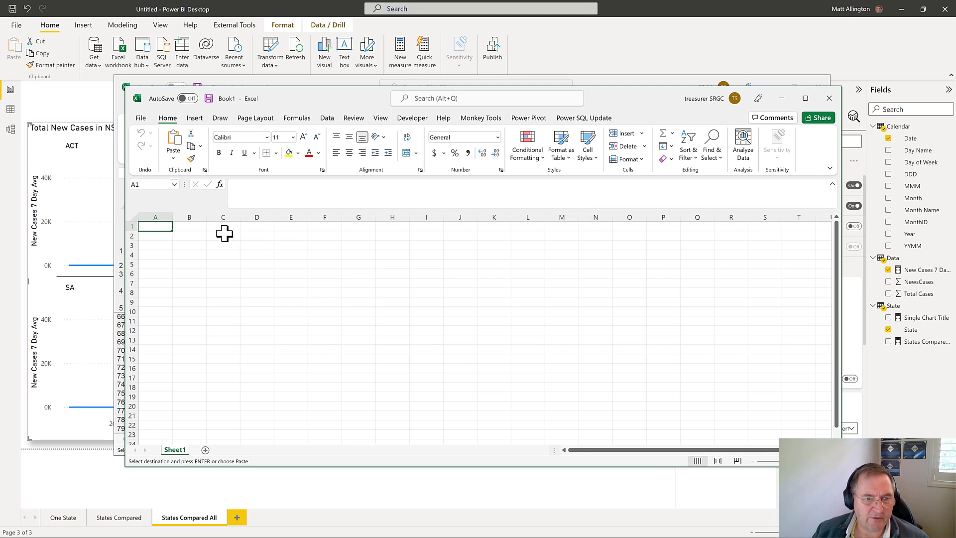
{"action": "right_click", "coordinate": [224, 235]}
{"action": "left_click", "coordinate": [277, 309]}
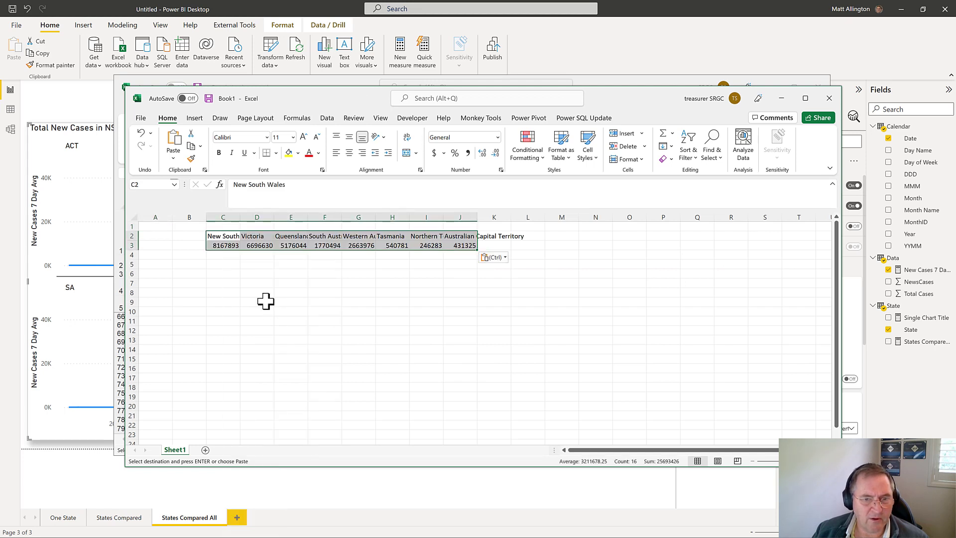
Step: Paste the copied data transposed starting at cell C6 and widen column C to fit the state names
{"action": "right_click", "coordinate": [223, 272]}
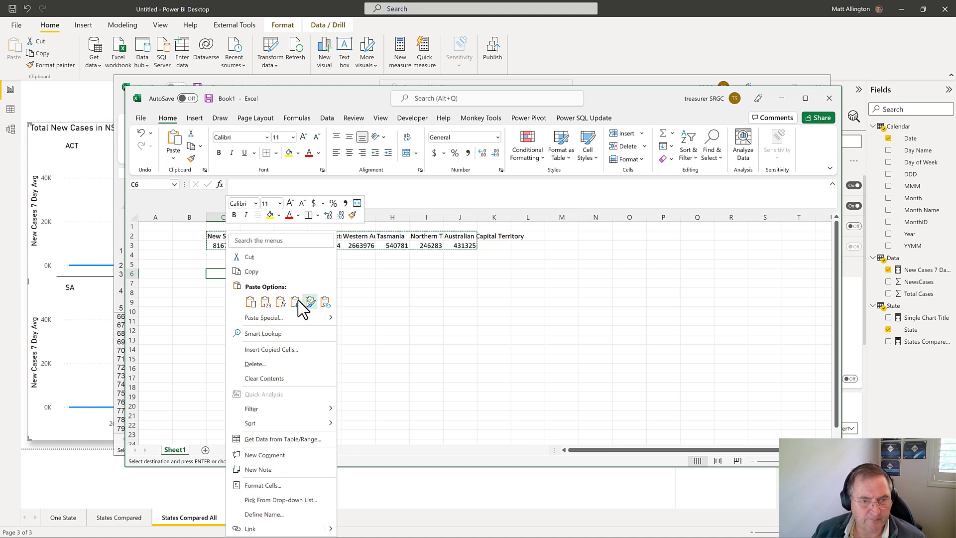
{"action": "left_click", "coordinate": [298, 302]}
{"action": "left_click", "coordinate": [350, 323]}
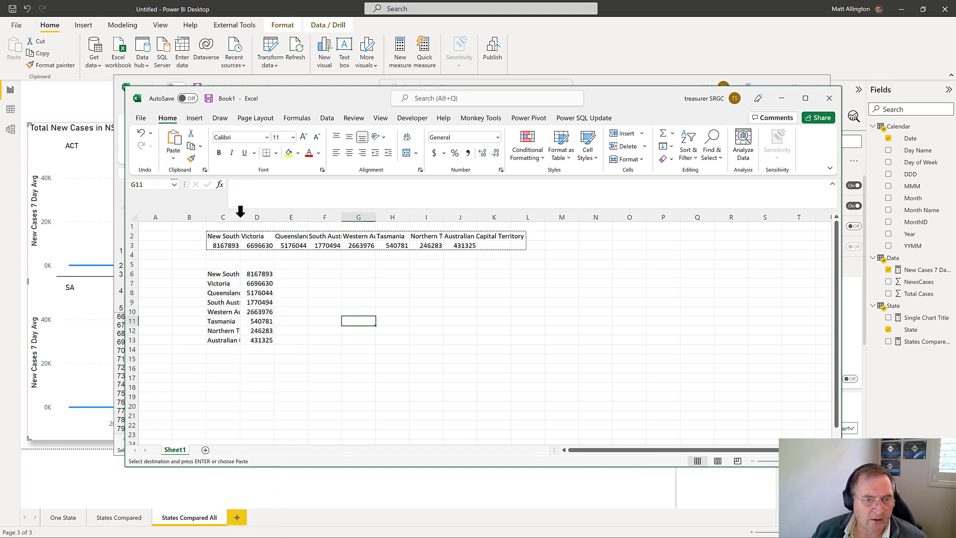
{"action": "double_click", "coordinate": [240, 217]}
{"action": "left_click", "coordinate": [372, 285]}
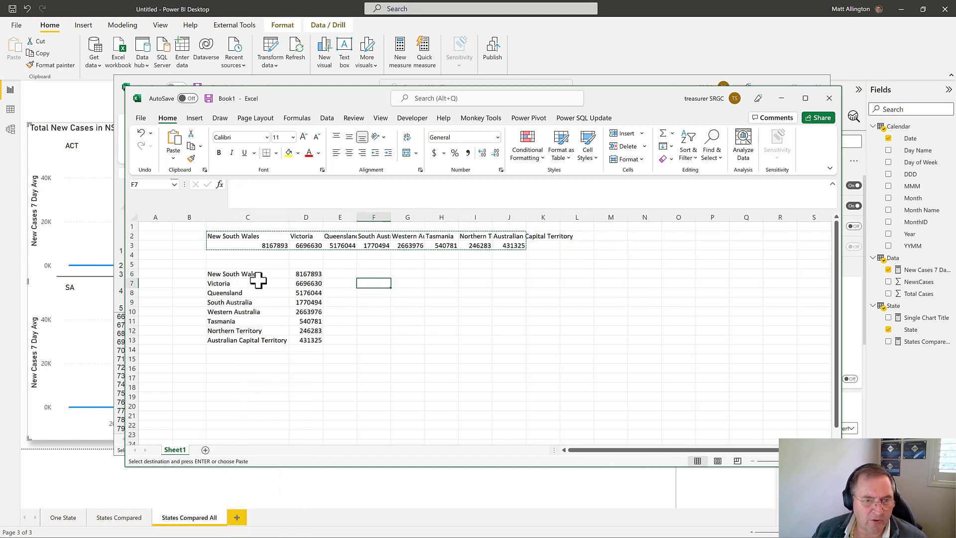
Step: Replace the state names in C6:C13 with the abbreviations nsw, vic, qld, sa, wa, tas, nt and act
{"action": "left_click_drag", "start_coordinate": [255, 274], "coordinate": [267, 341]}
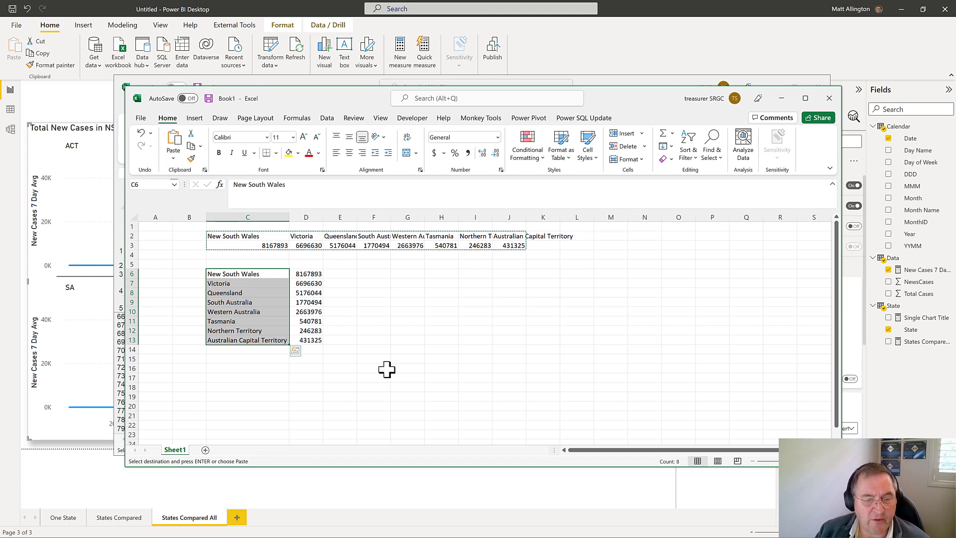
{"action": "type", "text": "ns"}
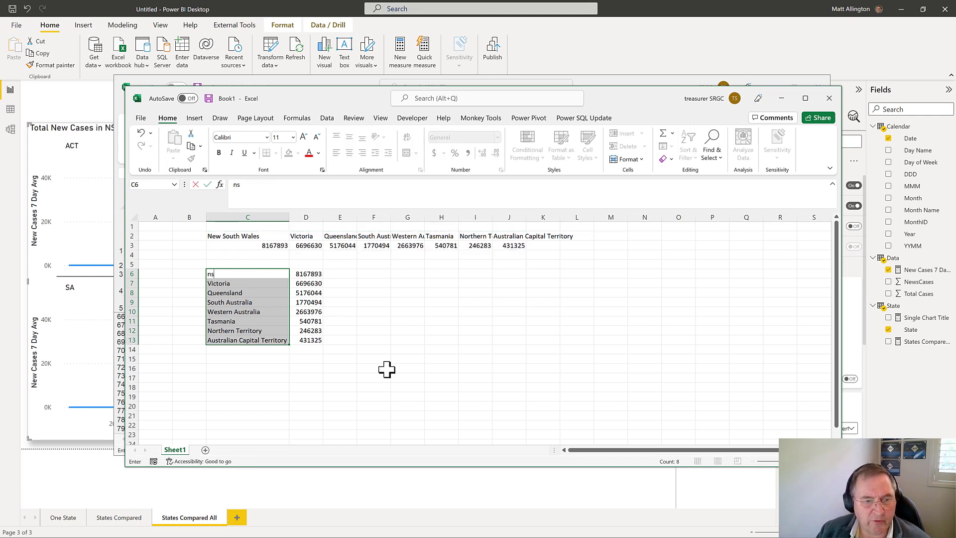
{"action": "type", "text": "w"}
{"action": "key", "text": "Return"}
{"action": "type", "text": "vic"}
{"action": "key", "text": "Return"}
{"action": "type", "text": "qld"}
{"action": "key", "text": "Return"}
{"action": "type", "text": "sa wa "}
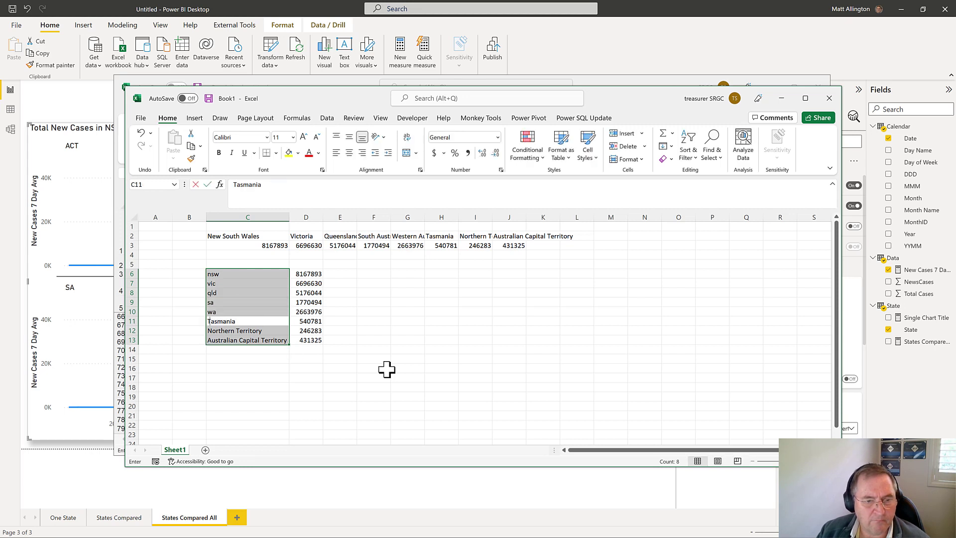
{"action": "type", "text": "tas nt"}
{"action": "key", "text": "Return"}
{"action": "type", "text": "act"}
{"action": "key", "text": "Return"}
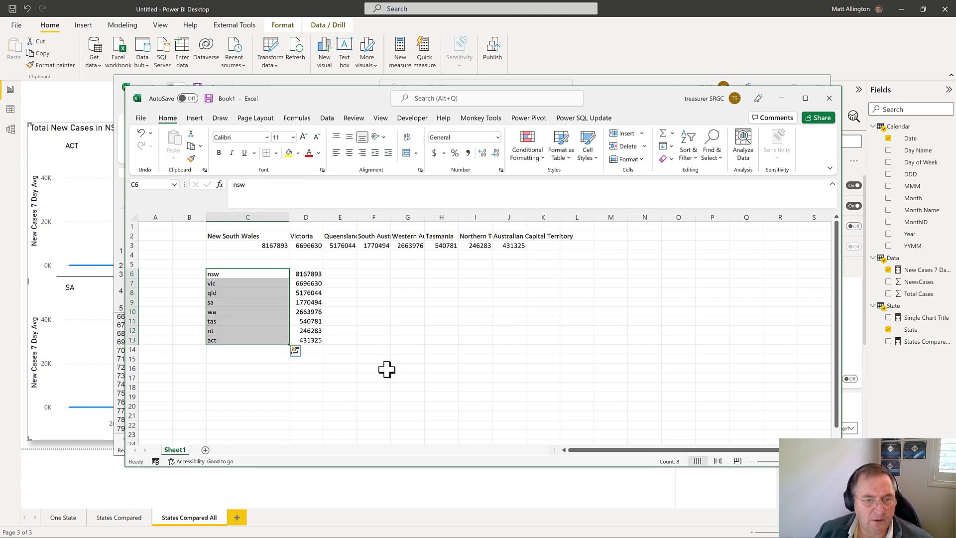
{"action": "left_click", "coordinate": [375, 331]}
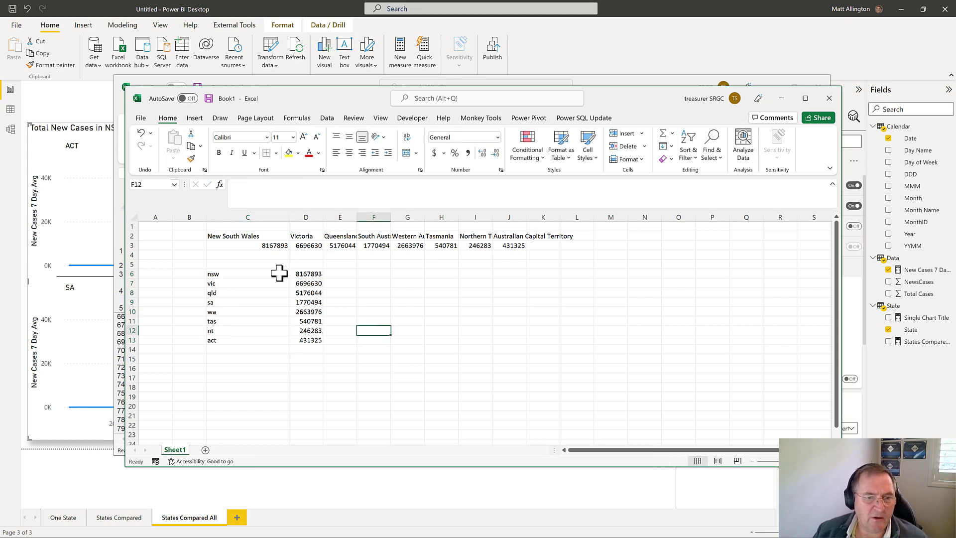
Step: Enter the headers State in C5 and Population in D5, and narrow column C
{"action": "left_click", "coordinate": [272, 269]}
{"action": "type", "text": "St"}
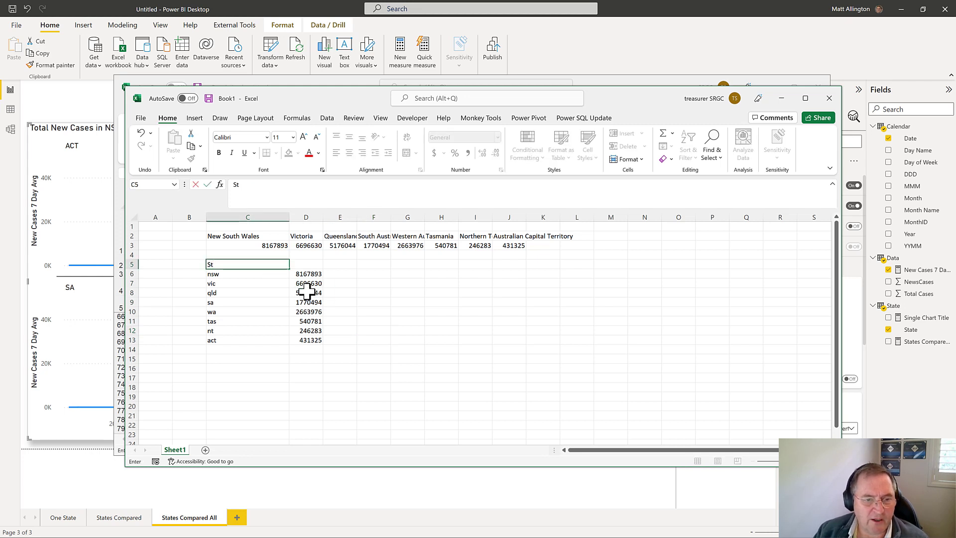
{"action": "type", "text": "ate"}
{"action": "key", "text": "Tab"}
{"action": "key", "text": "BackSpace"}
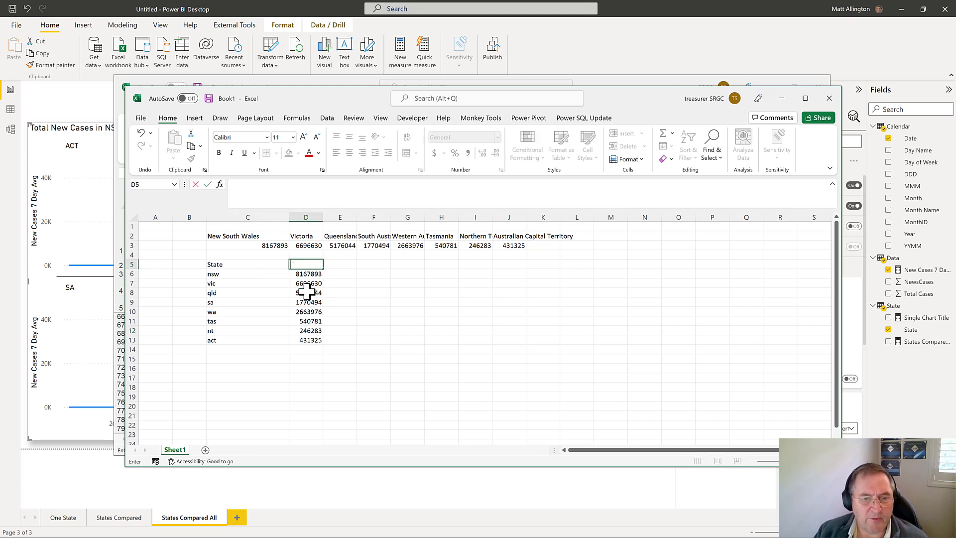
{"action": "type", "text": "Population"}
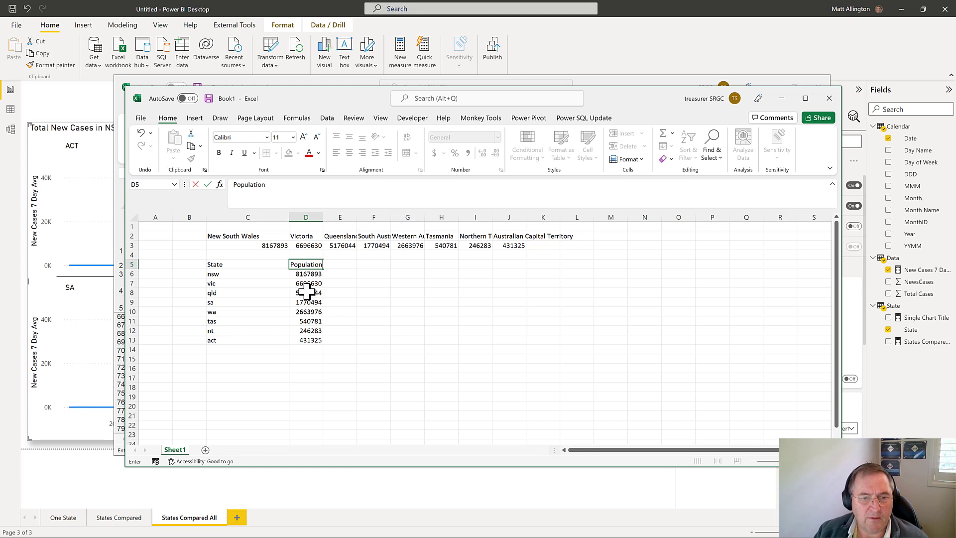
{"action": "key", "text": "Return"}
{"action": "left_click_drag", "start_coordinate": [288, 219], "coordinate": [246, 219]}
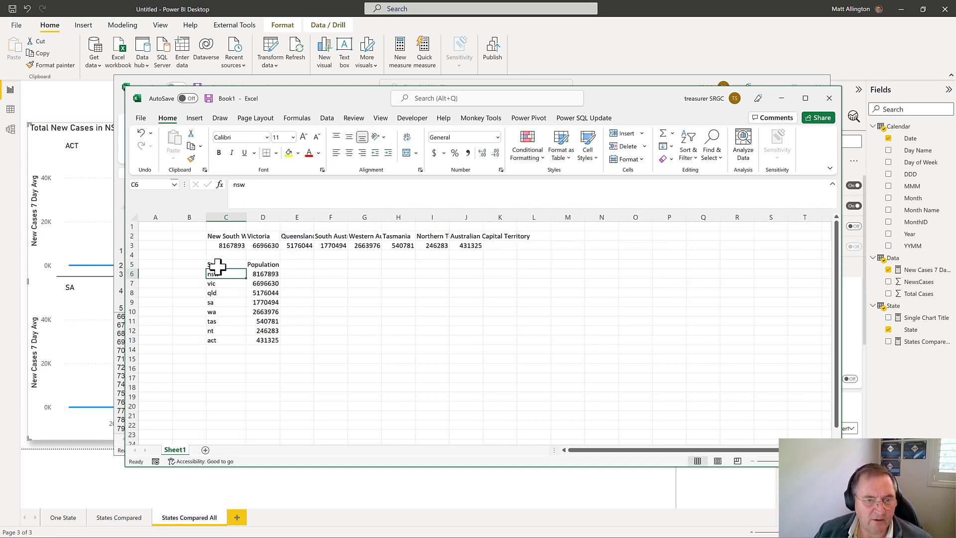
Step: Copy the state population table C5:D13, switch to Power BI Desktop and paste it into a new manually entered table
{"action": "left_click_drag", "start_coordinate": [215, 265], "coordinate": [272, 341]}
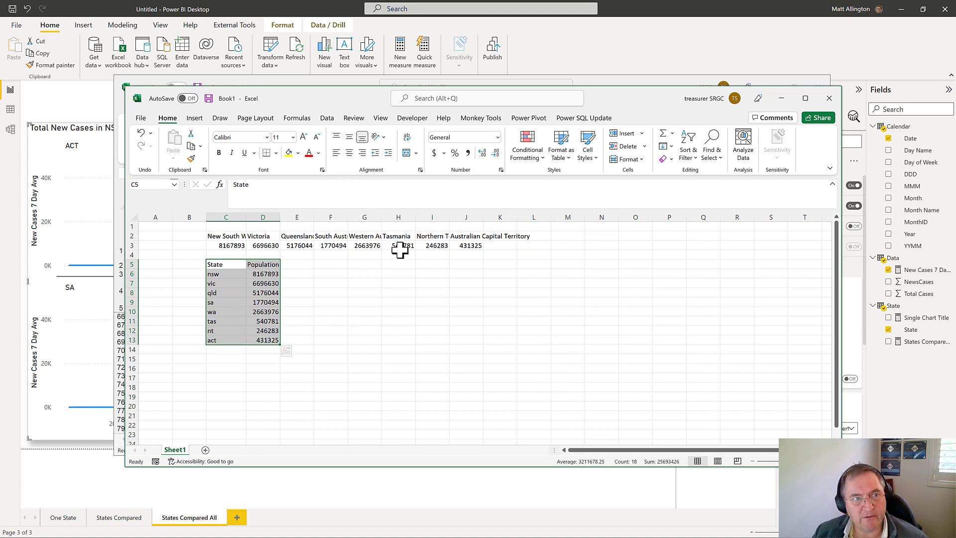
{"action": "key", "text": "ctrl+c"}
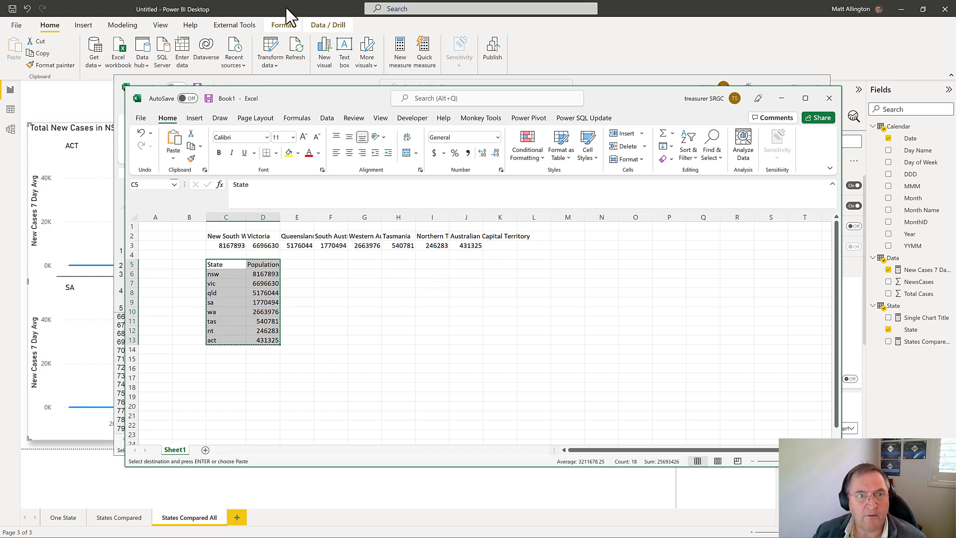
{"action": "left_click", "coordinate": [288, 10]}
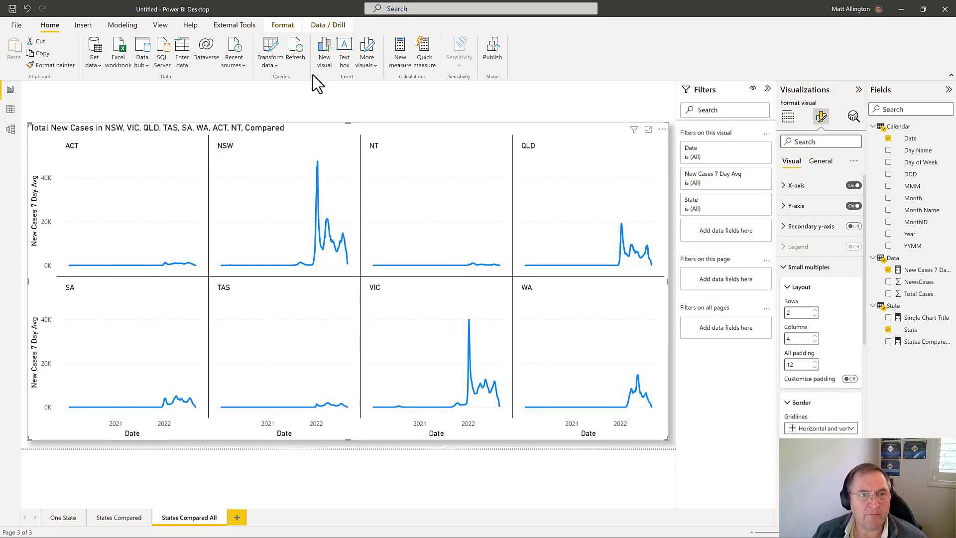
{"action": "left_click", "coordinate": [185, 50]}
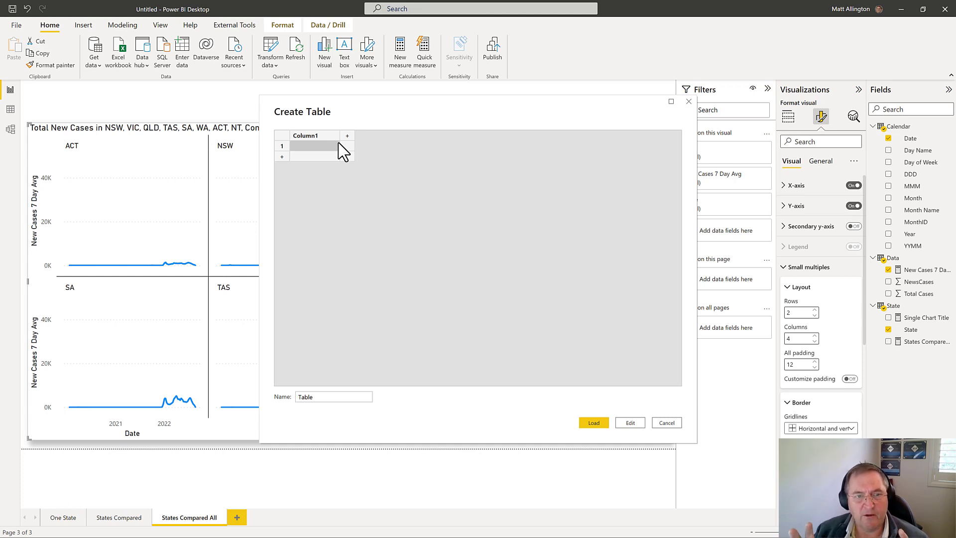
{"action": "key", "text": "ctrl+v"}
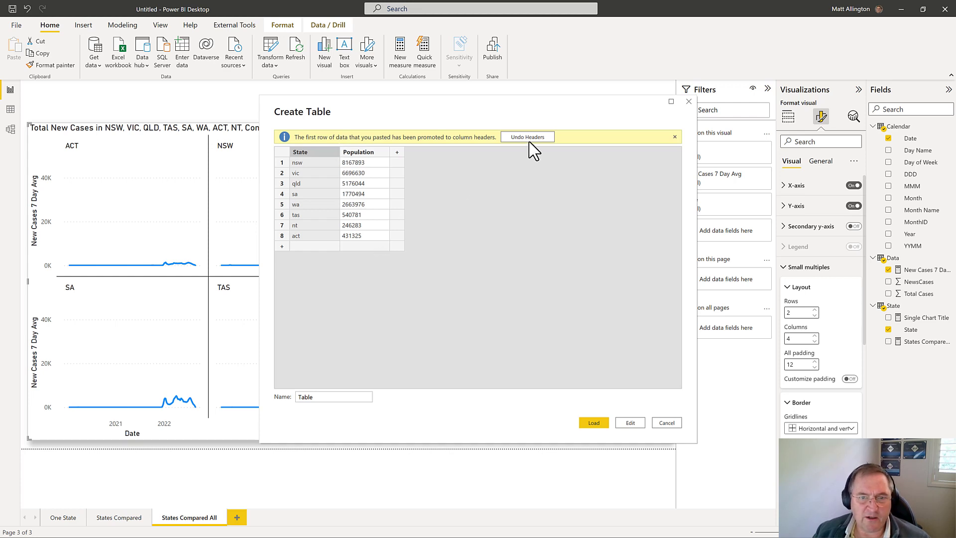
Step: Name the new table Population and open it for editing in Power Query
{"action": "double_click", "coordinate": [315, 397]}
{"action": "type", "text": "Population"}
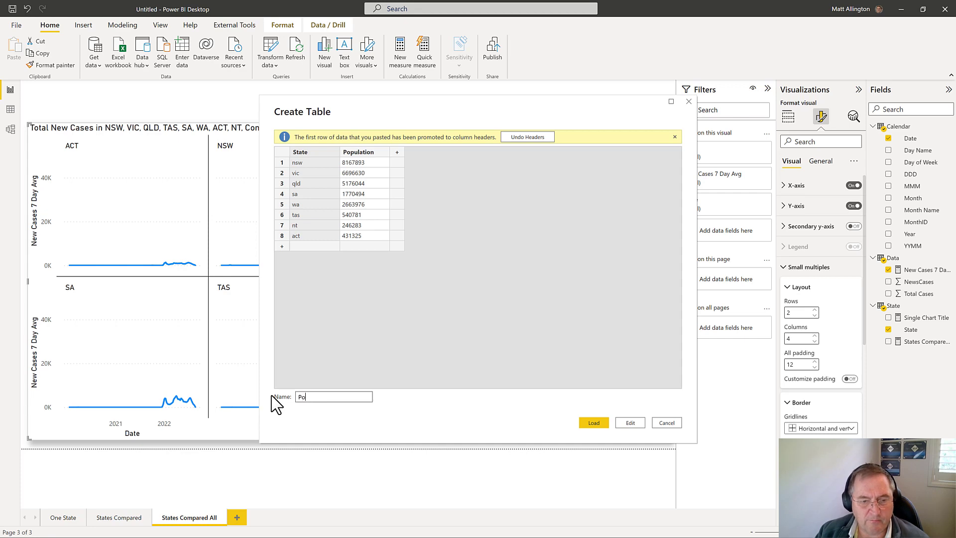
{"action": "left_click", "coordinate": [630, 423]}
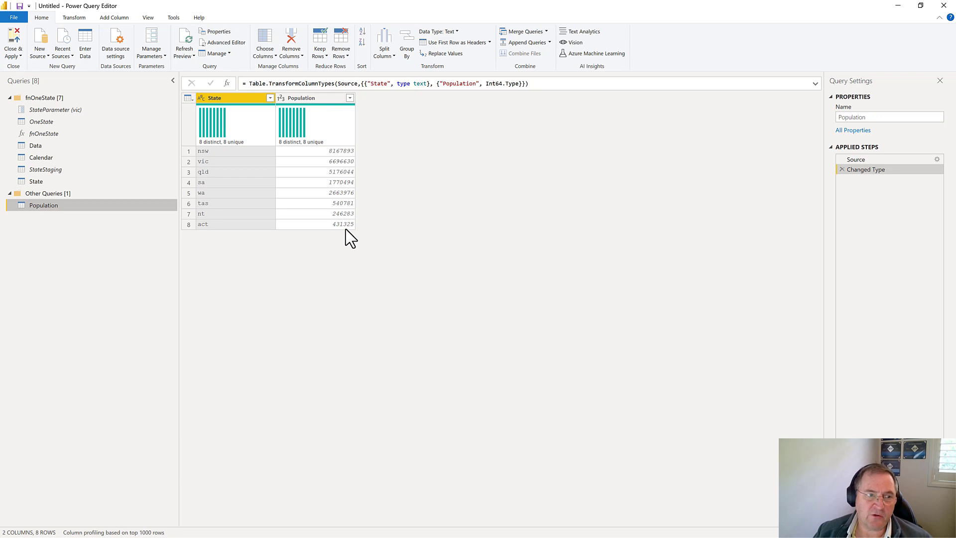
Step: Examine the applied steps of the State query and the source list in the StateStaging query
{"action": "left_click", "coordinate": [43, 181]}
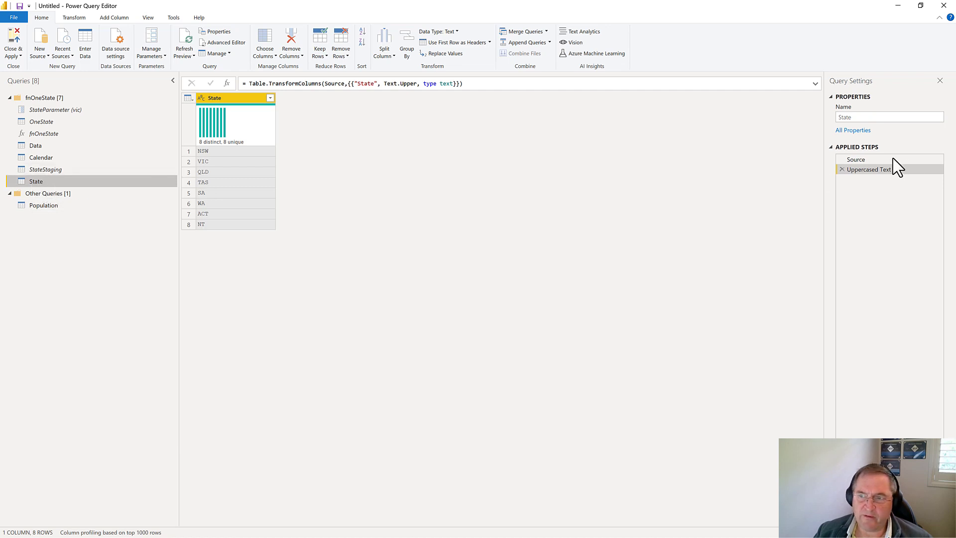
{"action": "left_click", "coordinate": [878, 161]}
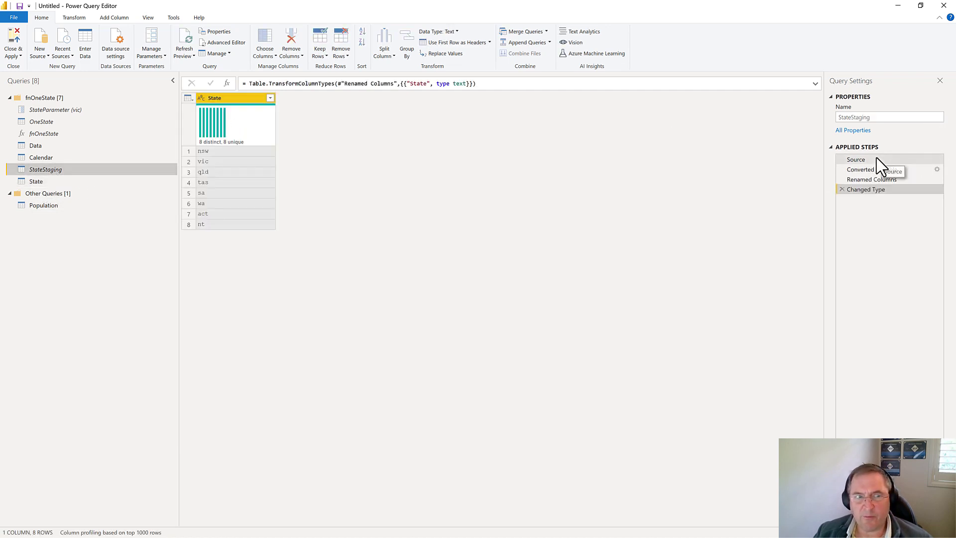
{"action": "left_click", "coordinate": [879, 161]}
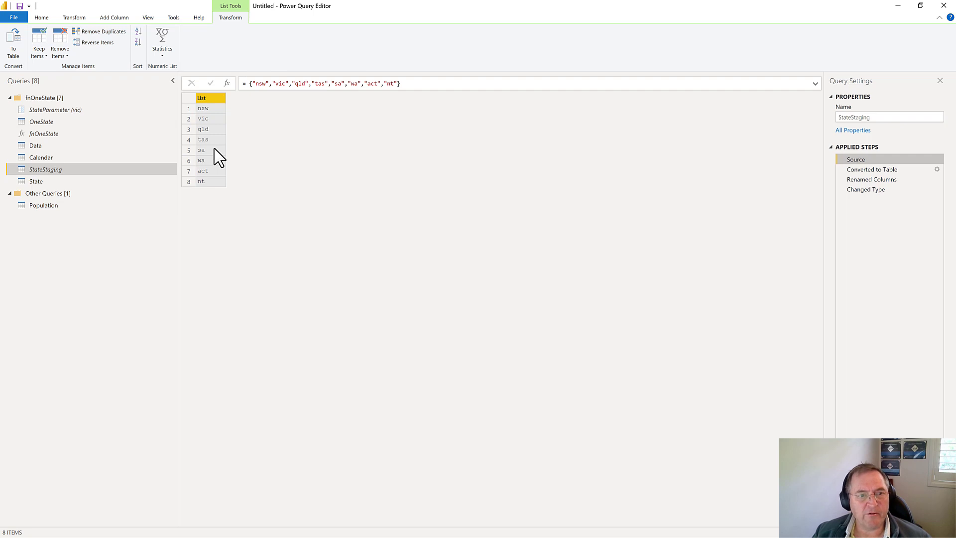
Step: Disable loading of the Population query into the data model
{"action": "left_click", "coordinate": [61, 206]}
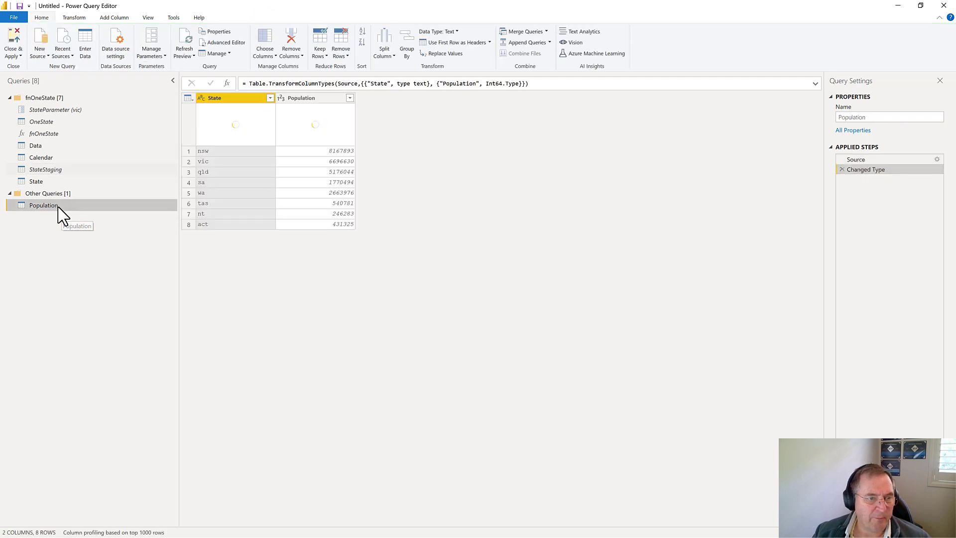
{"action": "right_click", "coordinate": [60, 208]}
{"action": "left_click", "coordinate": [100, 254]}
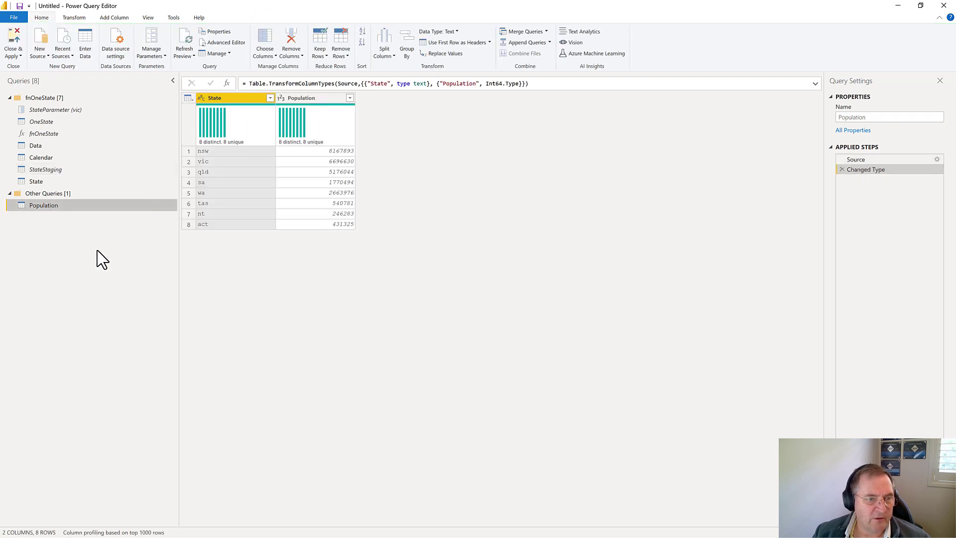
Step: Insert a Merge Queries step directly after the Source step of the State query, ahead of the Uppercased Text step
{"action": "left_click", "coordinate": [40, 181]}
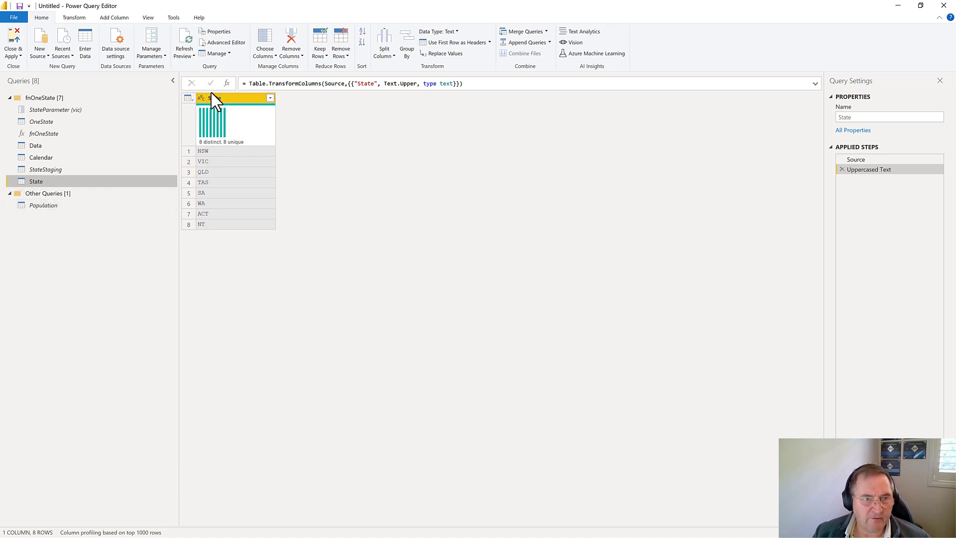
{"action": "left_click", "coordinate": [866, 160]}
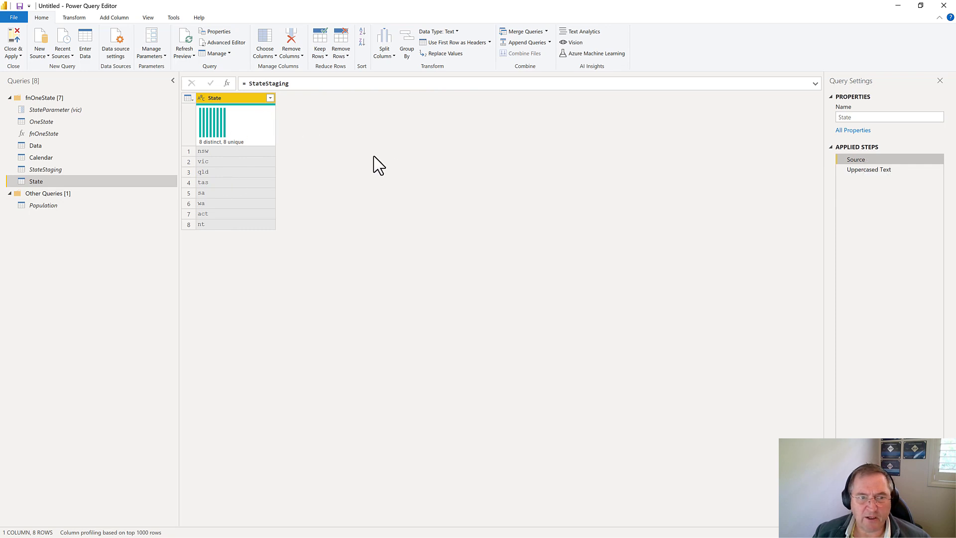
{"action": "left_click", "coordinate": [875, 169]}
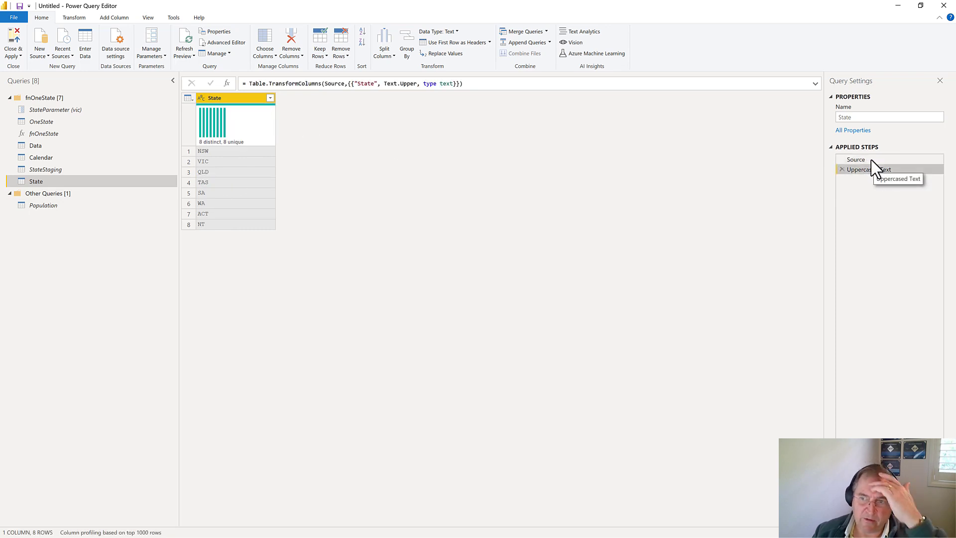
{"action": "left_click", "coordinate": [865, 160]}
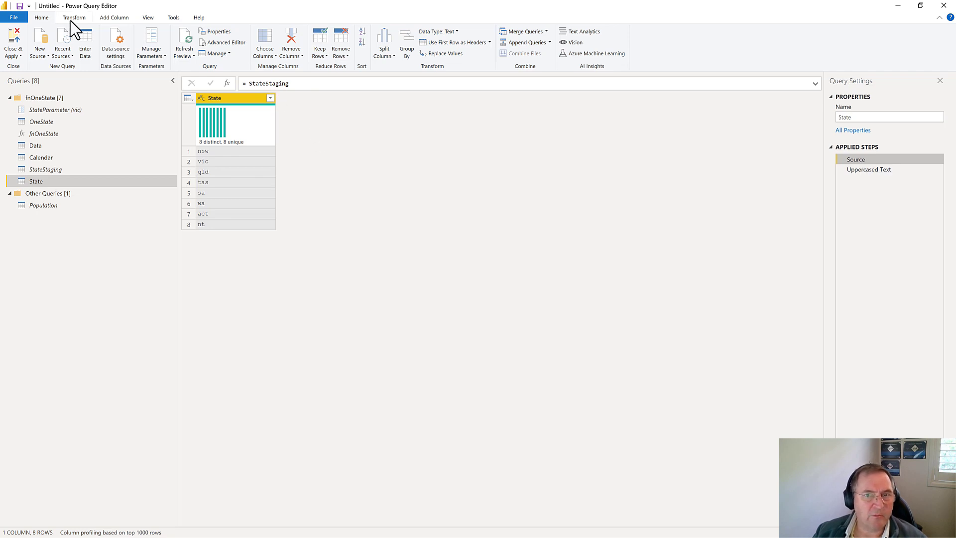
{"action": "left_click", "coordinate": [546, 31]}
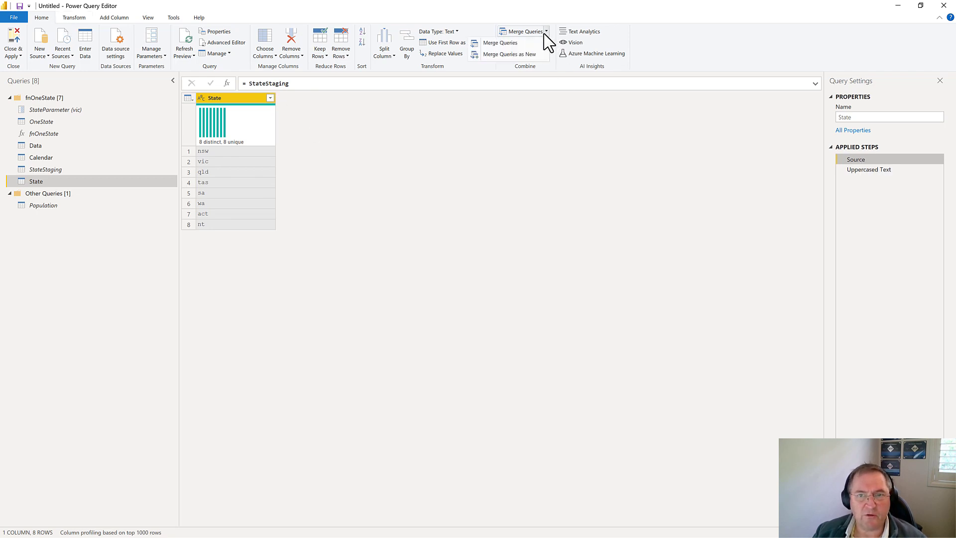
{"action": "left_click", "coordinate": [525, 43]}
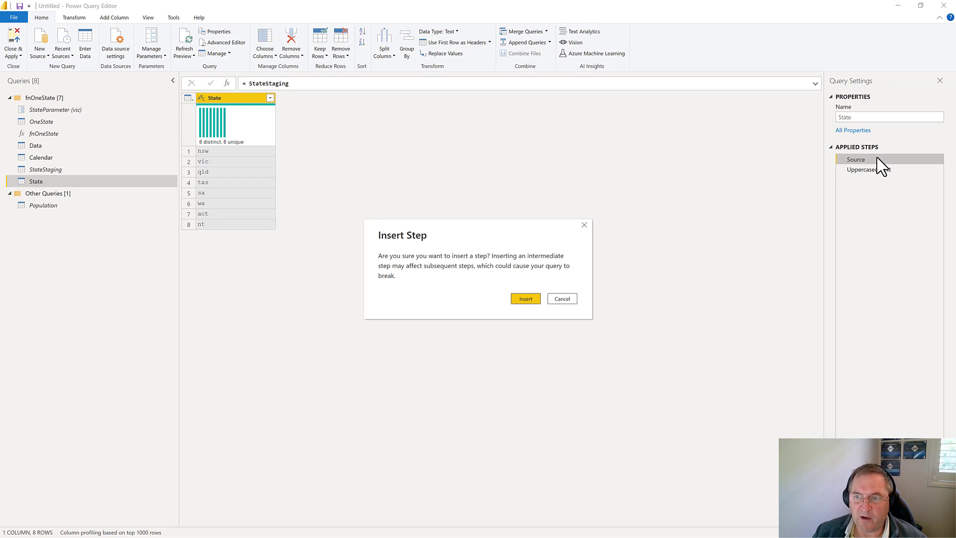
{"action": "left_click", "coordinate": [534, 300]}
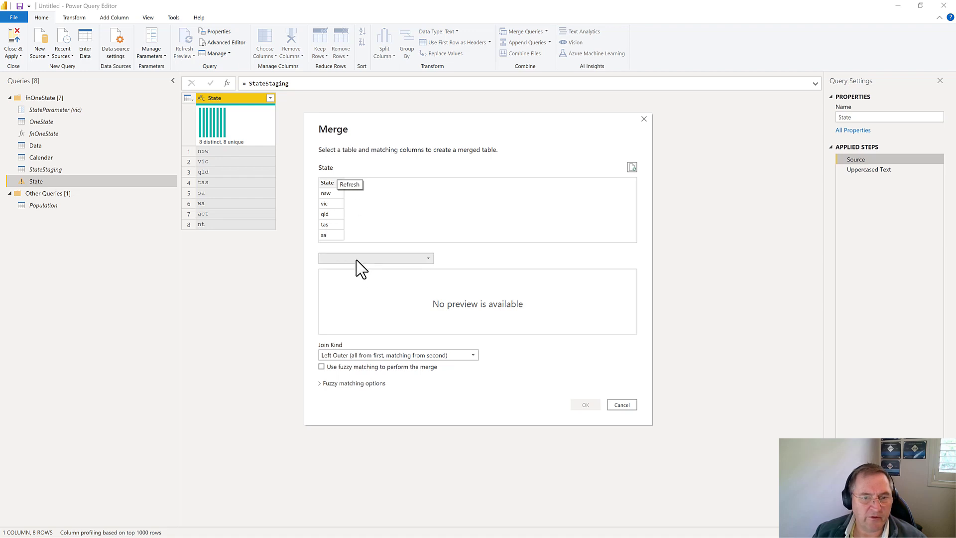
Step: Merge the Population table into State, matching the State columns of both tables with a Left Outer join
{"action": "left_click", "coordinate": [356, 260]}
{"action": "left_click", "coordinate": [343, 300]}
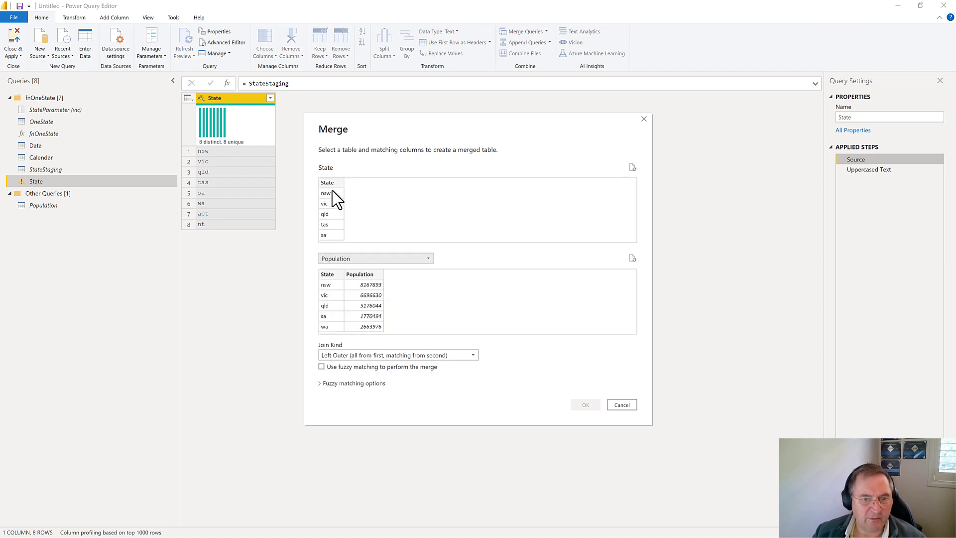
{"action": "left_click", "coordinate": [329, 183]}
{"action": "left_click", "coordinate": [329, 274]}
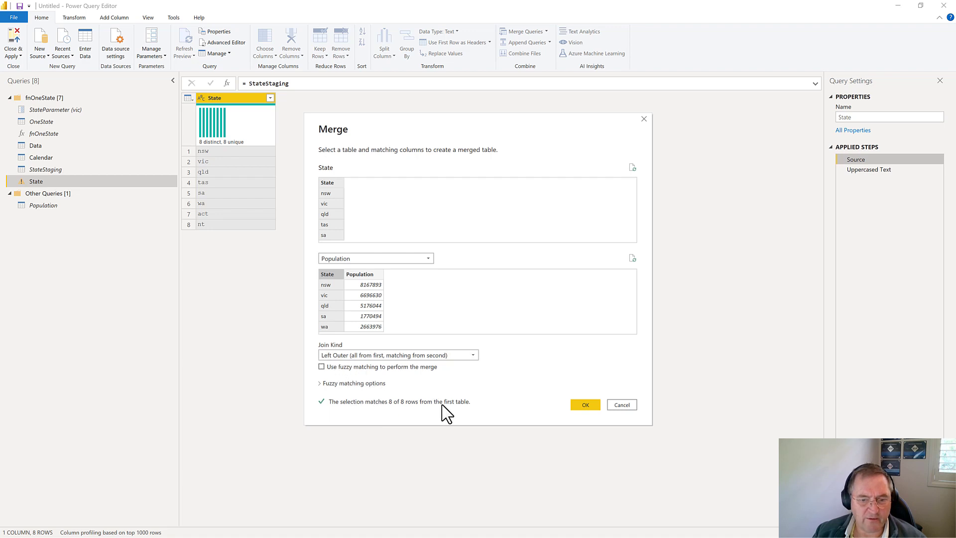
{"action": "left_click", "coordinate": [585, 405]}
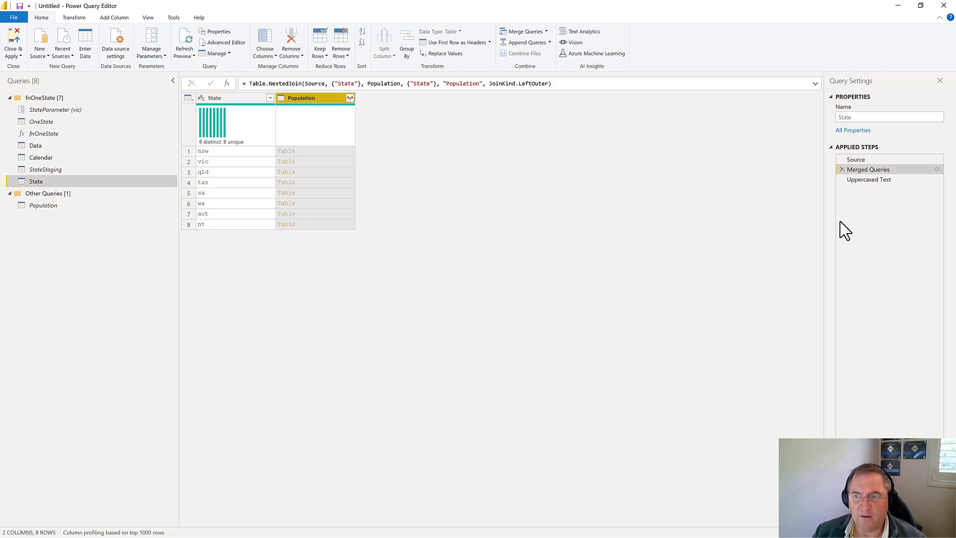
Step: Expand only the Population field from the merged Population column without the original column name prefix, inserting it before Uppercased Text
{"action": "left_click", "coordinate": [350, 98]}
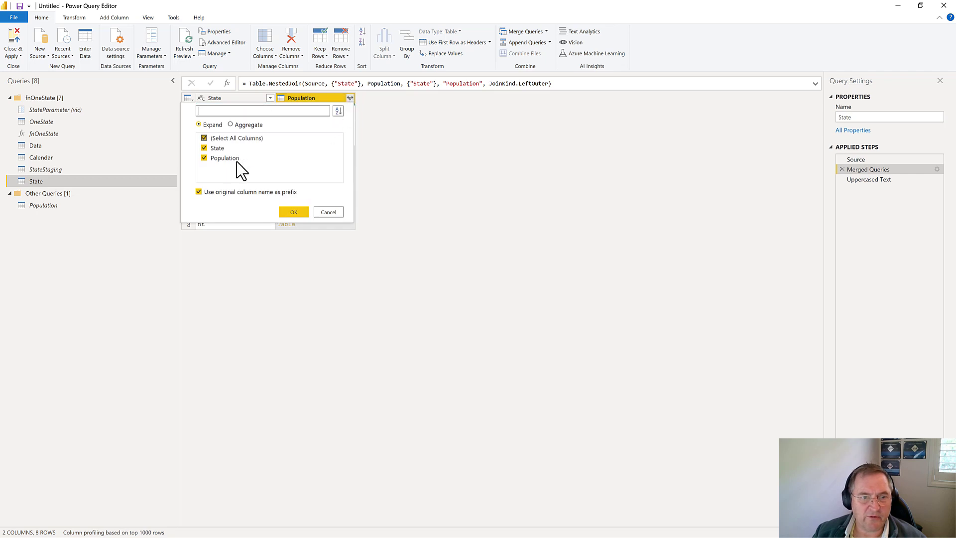
{"action": "left_click", "coordinate": [199, 192]}
{"action": "left_click", "coordinate": [204, 149]}
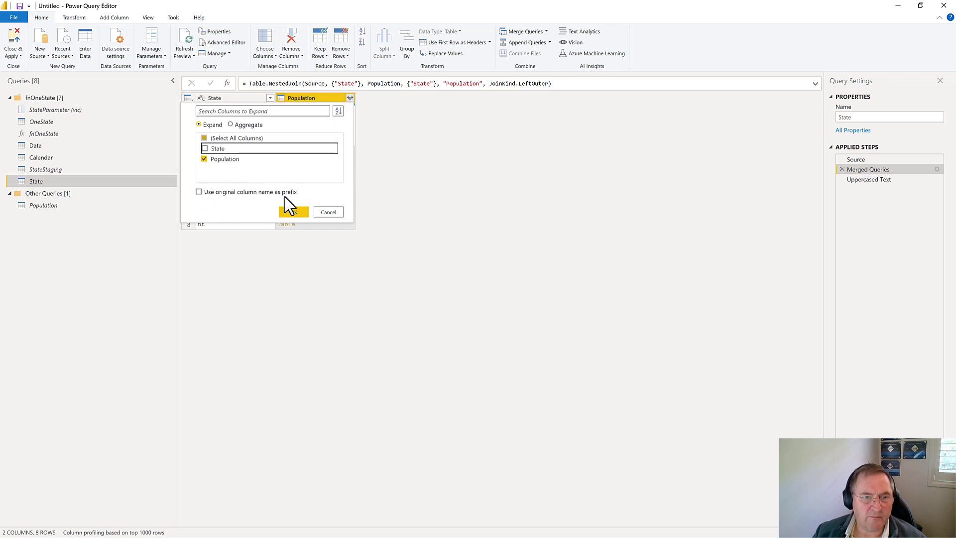
{"action": "left_click", "coordinate": [293, 212]}
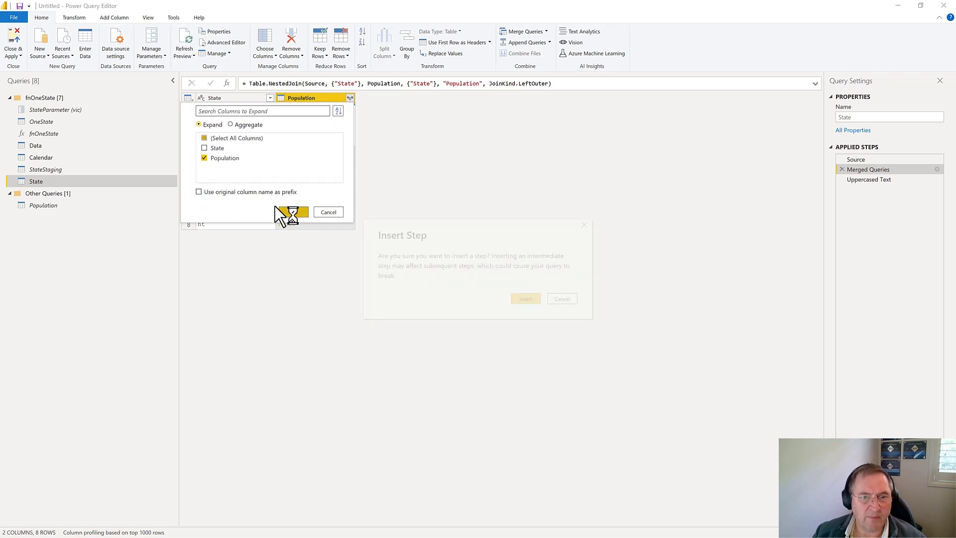
{"action": "left_click", "coordinate": [540, 299]}
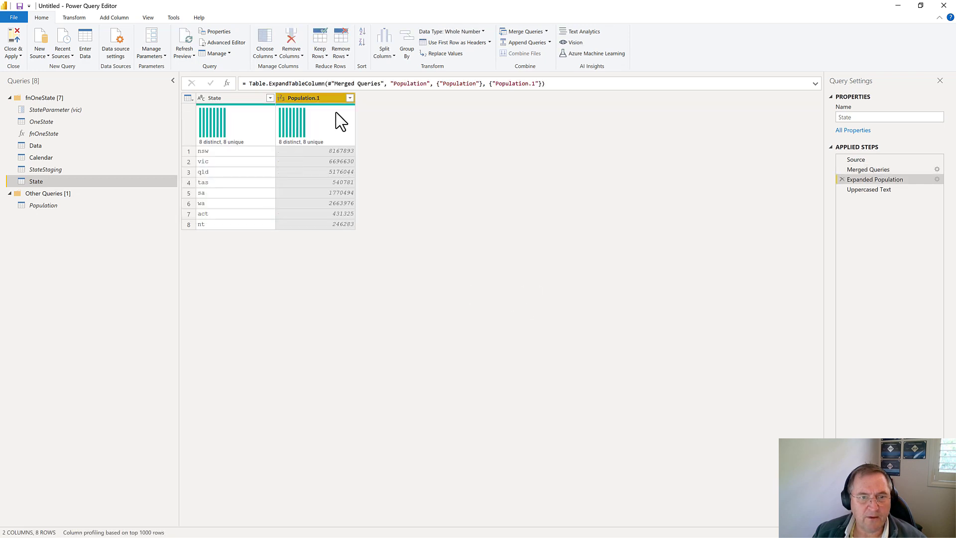
Step: Rename the Population.1 column to Population after the Uppercased Text step and apply the query changes to the report
{"action": "left_click", "coordinate": [875, 191]}
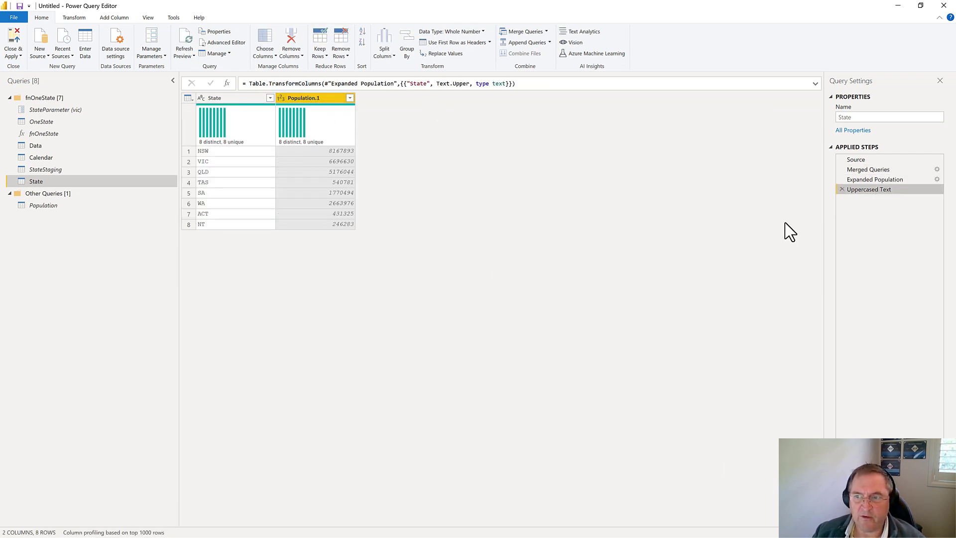
{"action": "left_click", "coordinate": [327, 104]}
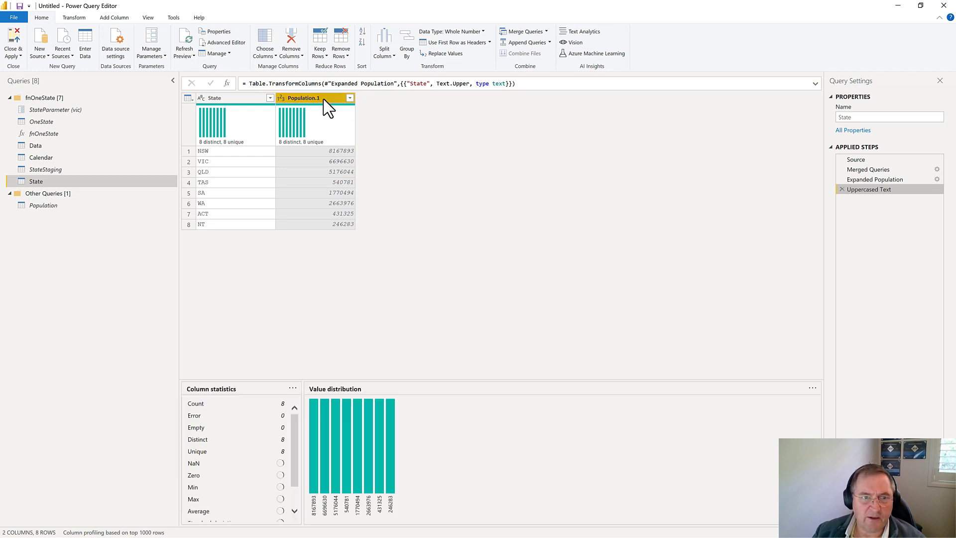
{"action": "double_click", "coordinate": [323, 99]}
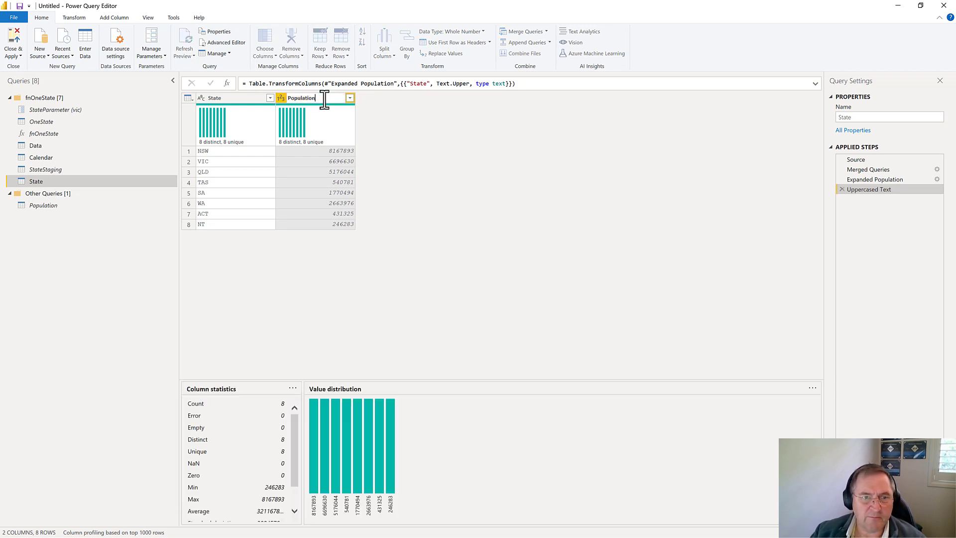
{"action": "key", "text": "Return"}
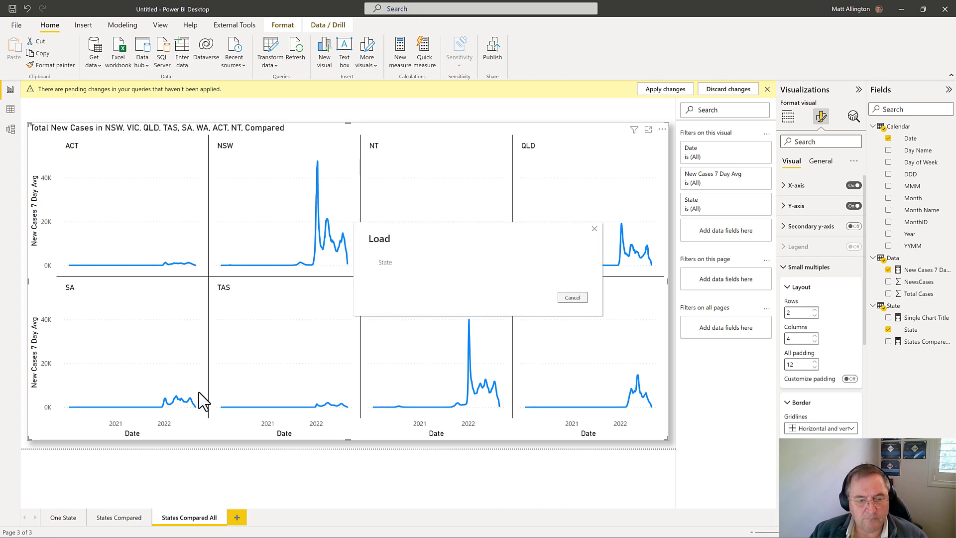
Step: Build an enlarged table visual on a new report page showing the State, Population and NewsCases fields
{"action": "left_click", "coordinate": [238, 518]}
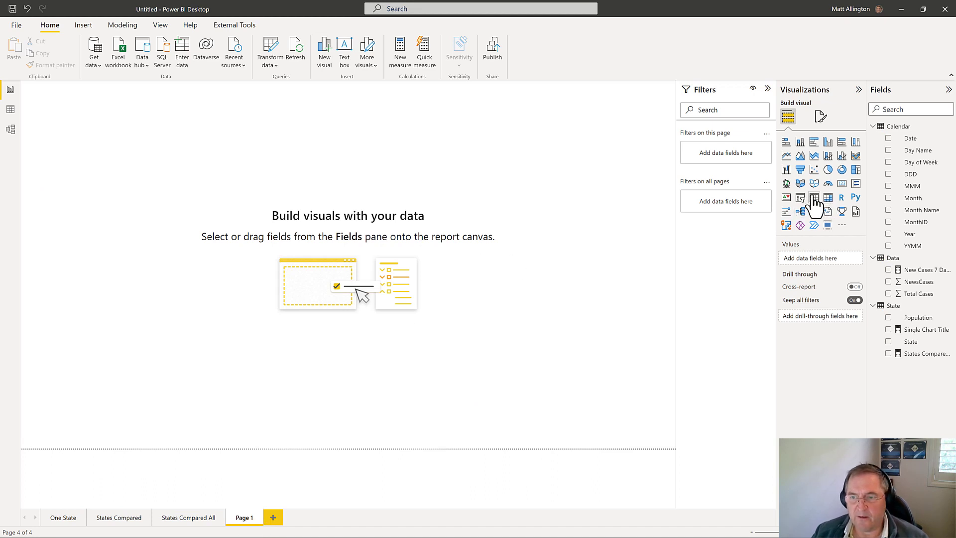
{"action": "left_click", "coordinate": [814, 198]}
{"action": "left_click_drag", "start_coordinate": [137, 181], "coordinate": [472, 295]}
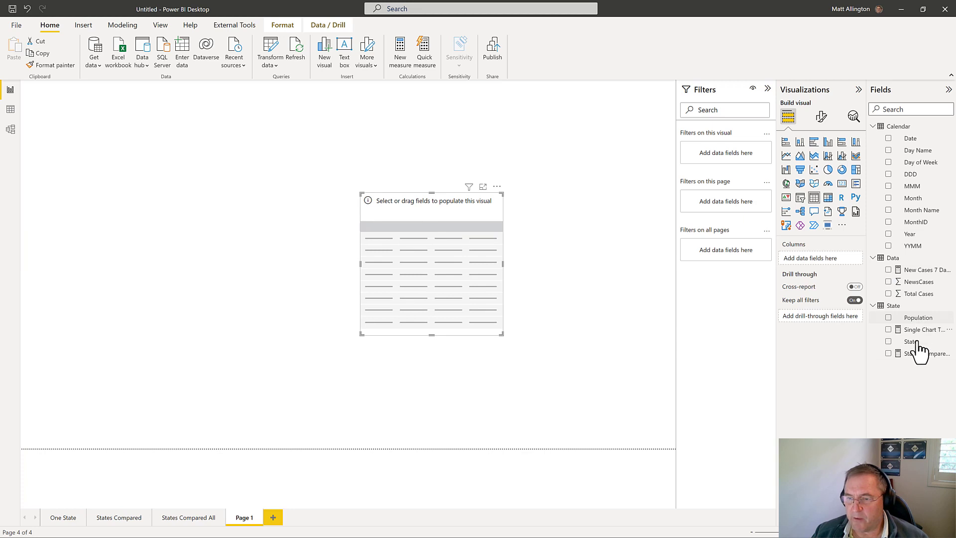
{"action": "left_click_drag", "start_coordinate": [581, 286], "coordinate": [404, 253]}
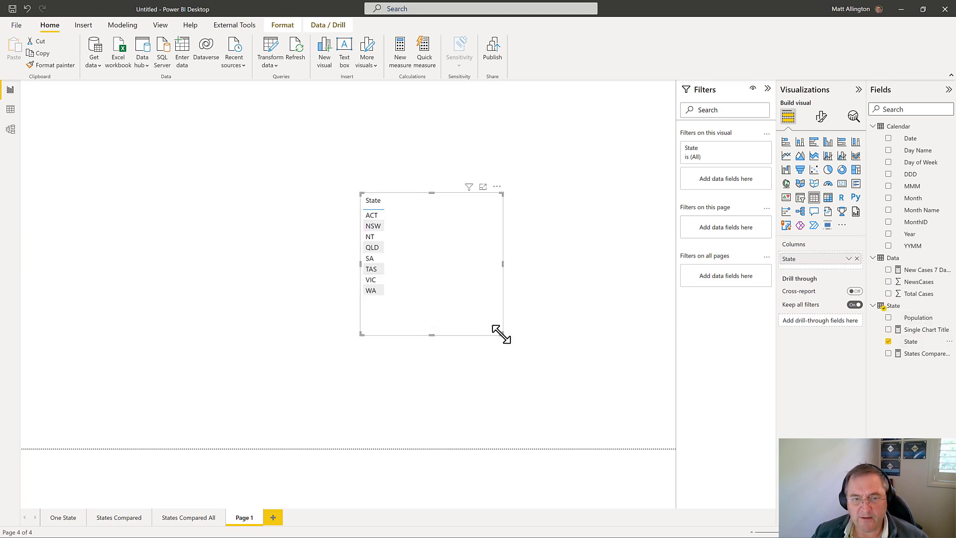
{"action": "left_click_drag", "start_coordinate": [502, 333], "coordinate": [549, 350]}
{"action": "left_click_drag", "start_coordinate": [918, 321], "coordinate": [422, 344]}
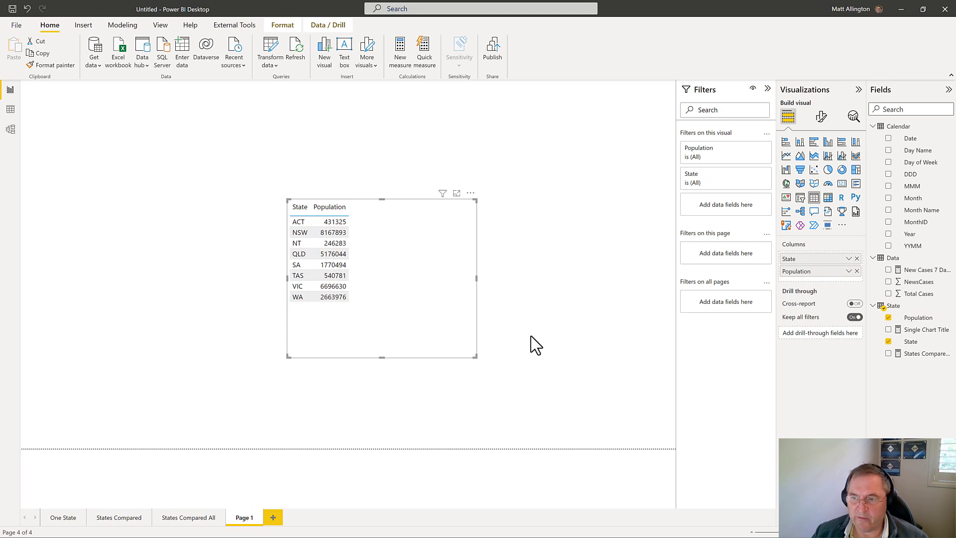
{"action": "left_click_drag", "start_coordinate": [919, 282], "coordinate": [429, 362]}
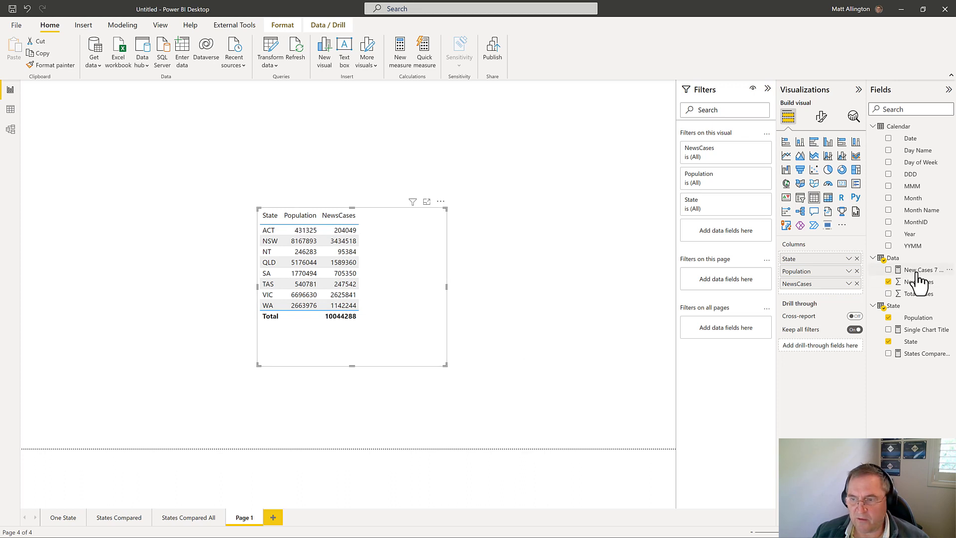
Step: Create a measure named New Cases Per 1M in the Data table, starting its formula with sum(Data[NewsCases])
{"action": "right_click", "coordinate": [899, 261]}
{"action": "left_click", "coordinate": [856, 265]}
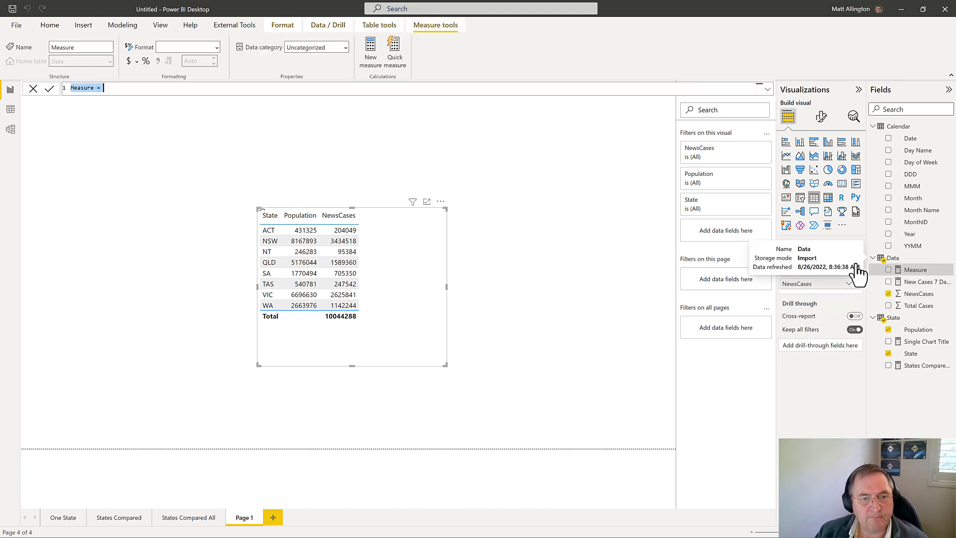
{"action": "type", "text": "New Cases Per 1M"}
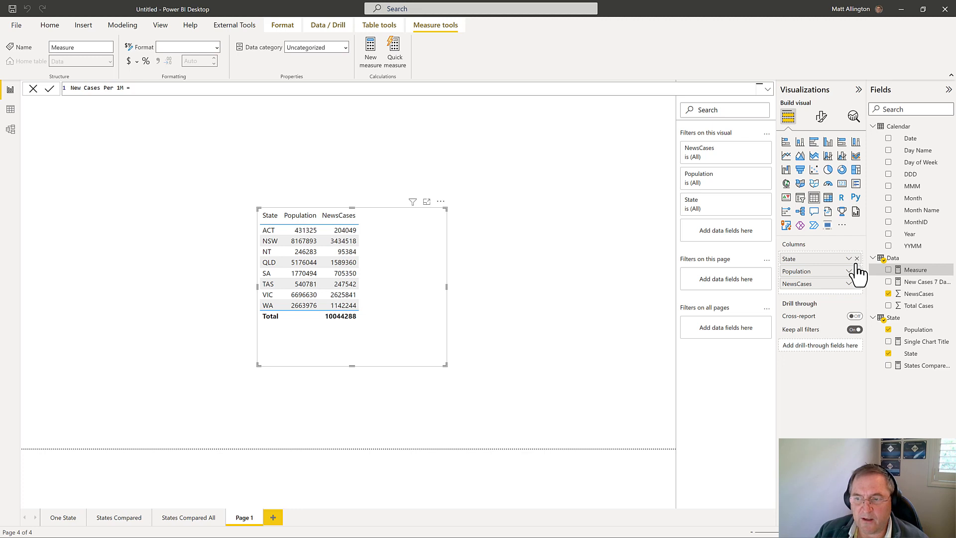
{"action": "type", "text": "sum(new"}
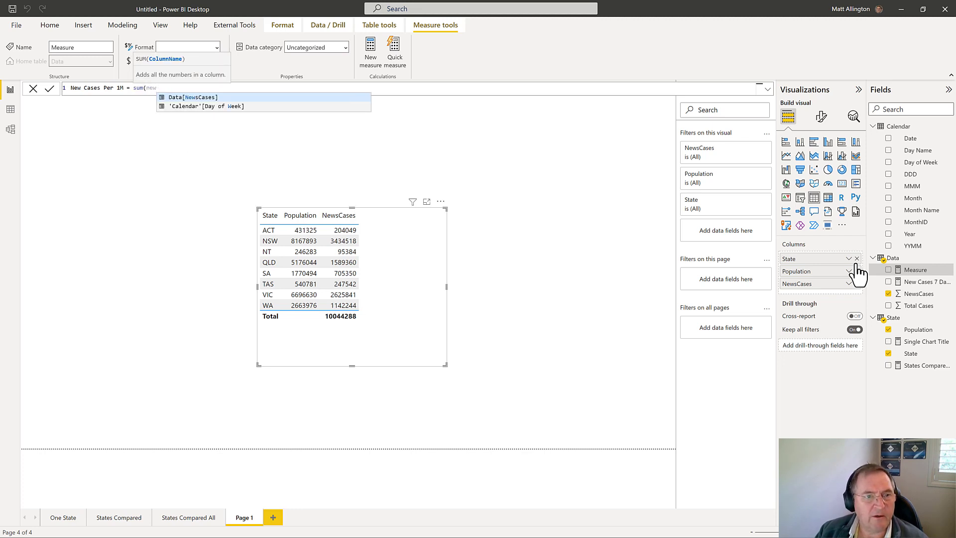
{"action": "key", "text": "Tab"}
{"action": "type", "text": ")"}
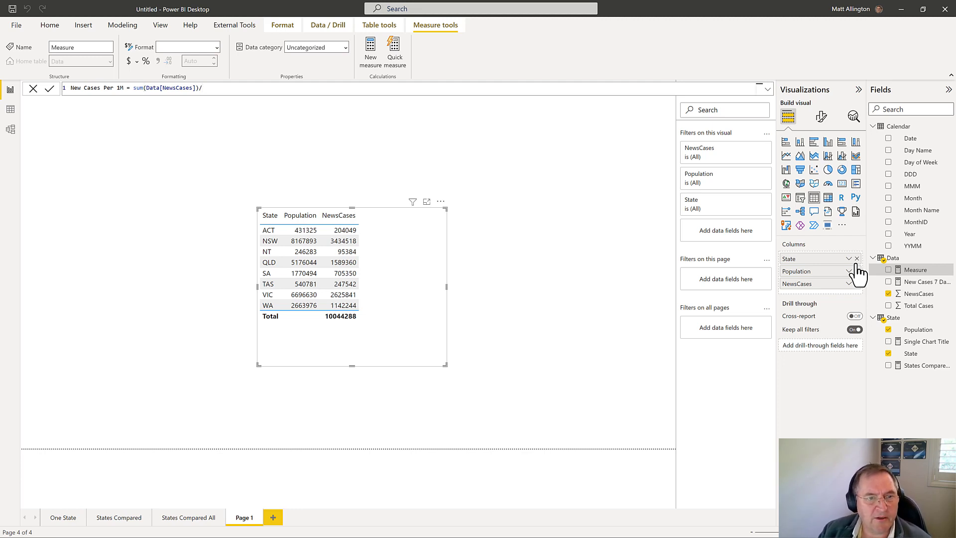
Step: Complete the New Cases Per 1M formula by dividing the sum by SELECTEDVALUE(State[Population])
{"action": "type", "text": "/"}
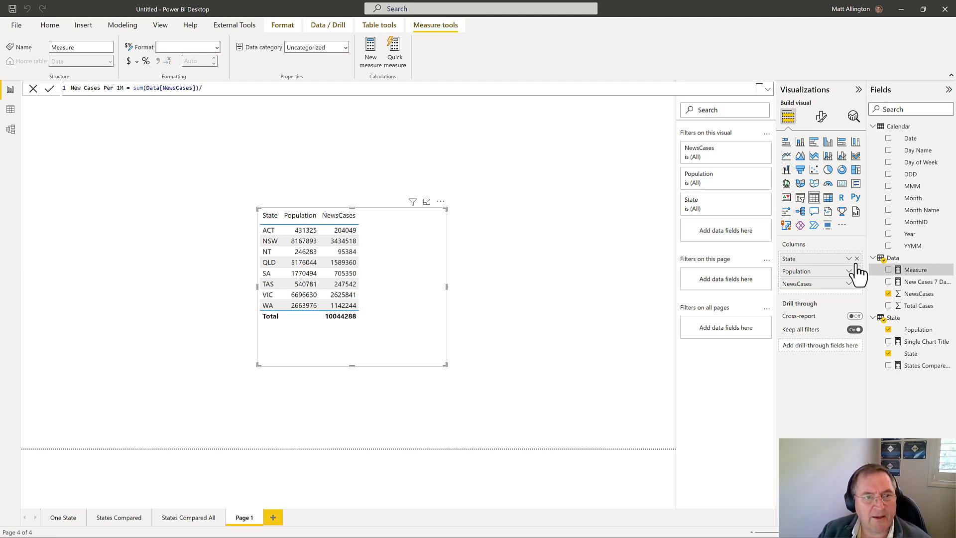
{"action": "type", "text": "selecte"}
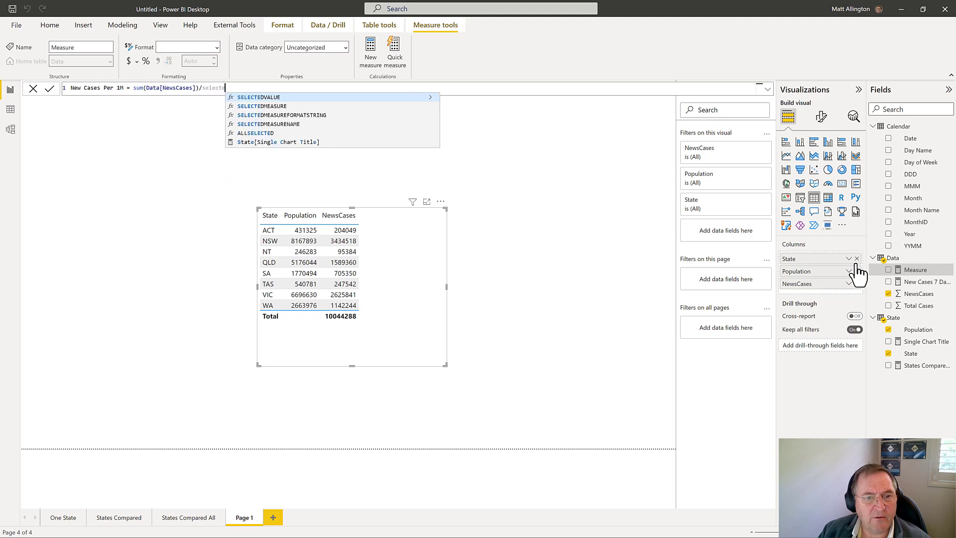
{"action": "key", "text": "Tab"}
{"action": "type", "text": "stat"}
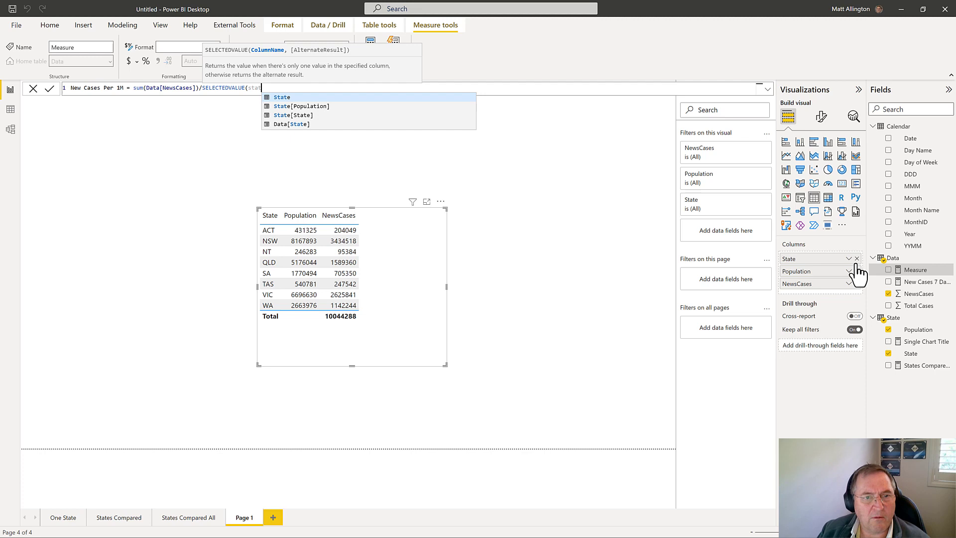
{"action": "key", "text": "Down"}
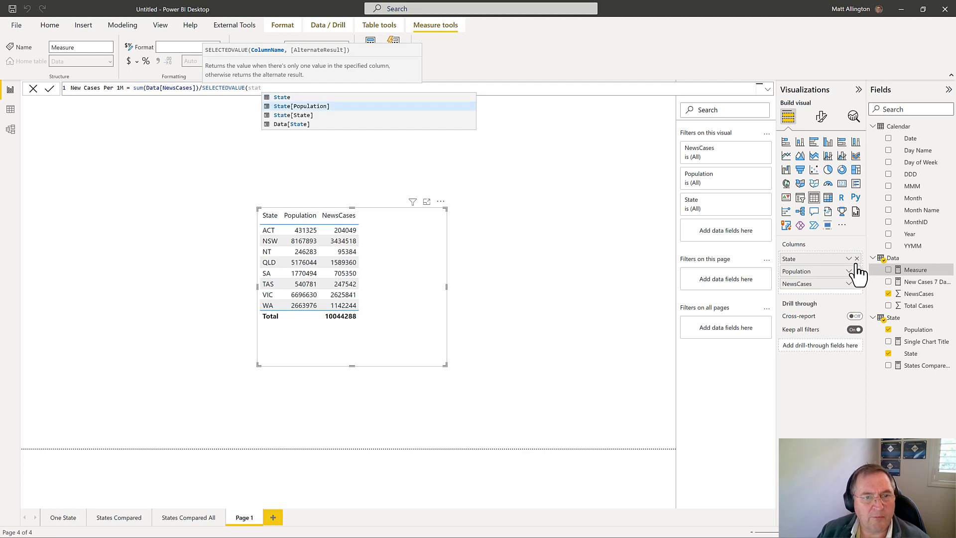
{"action": "key", "text": "Tab"}
{"action": "type", "text": ")"}
{"action": "type", "text": ")"}
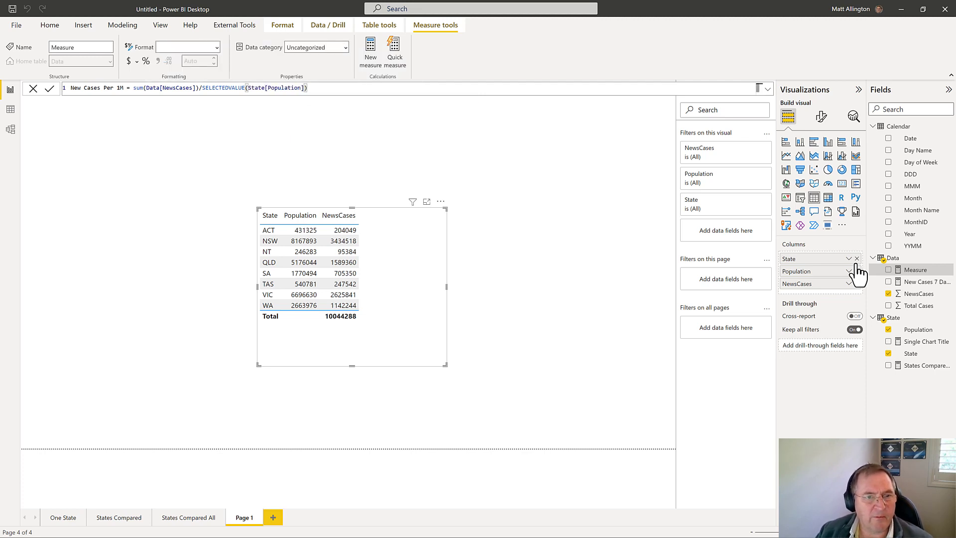
{"action": "key", "text": "Return"}
Step: Add the New Cases Per 1M measure to the table visual and multiply its formula by 1000000
{"action": "left_click_drag", "start_coordinate": [924, 288], "coordinate": [379, 360]}
{"action": "left_click", "coordinate": [320, 88]}
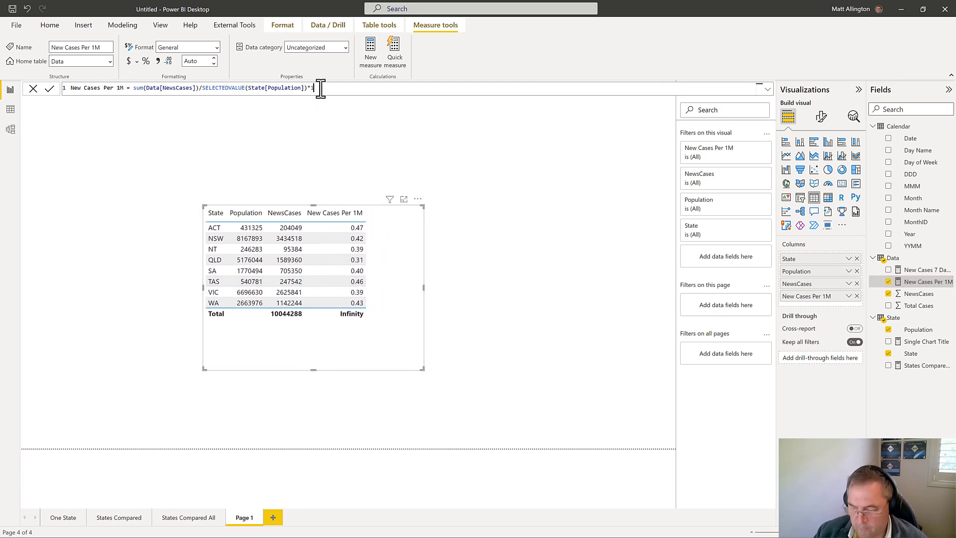
{"action": "type", "text": "*1000000"}
{"action": "key", "text": "Return"}
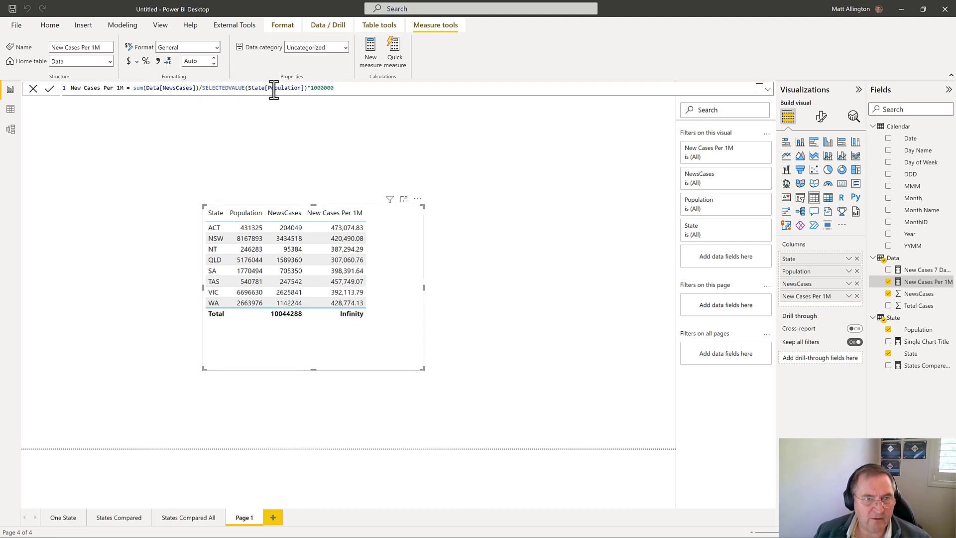
Step: Format the New Cases Per 1M measure with a thousands separator and 0 decimal places
{"action": "left_click_drag", "start_coordinate": [203, 88], "coordinate": [306, 89]}
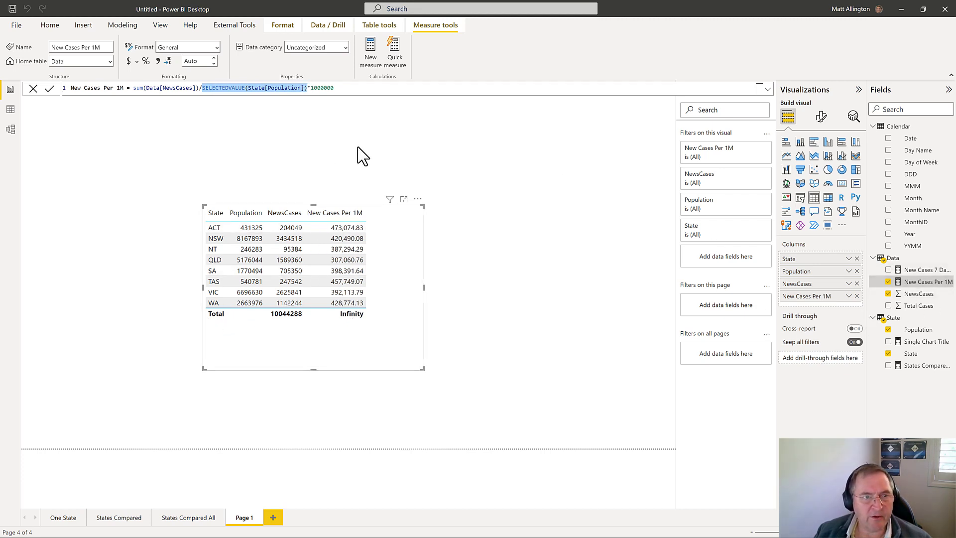
{"action": "left_click", "coordinate": [201, 64]}
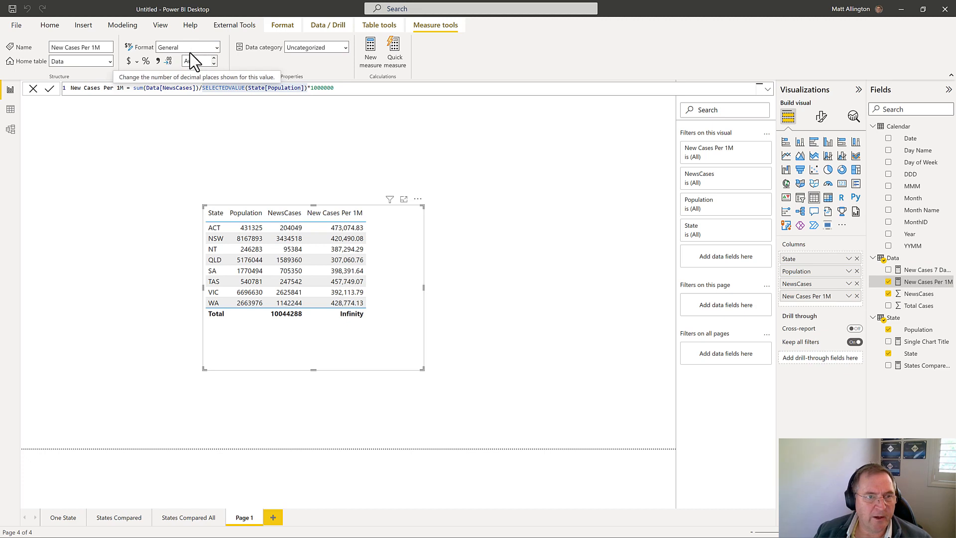
{"action": "left_click", "coordinate": [158, 61]}
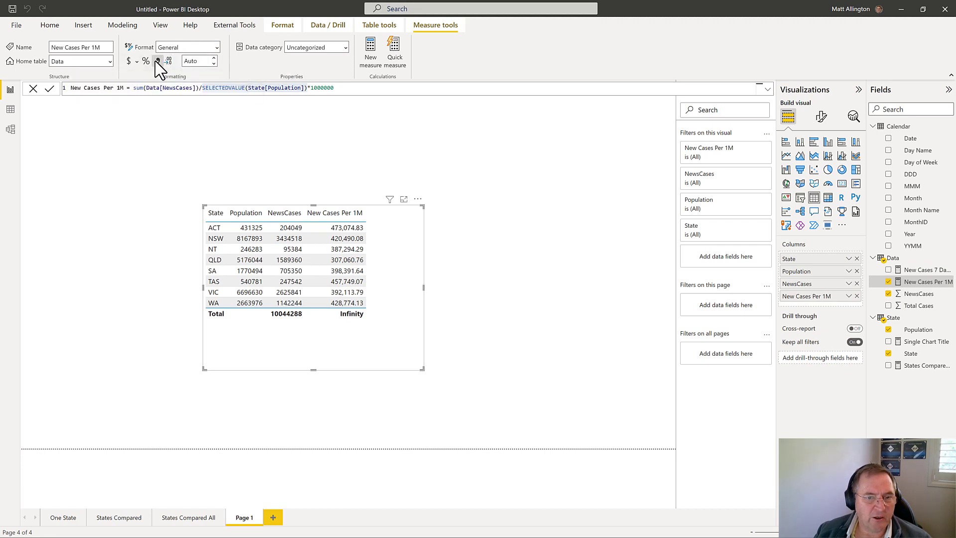
{"action": "left_click", "coordinate": [196, 63]}
{"action": "type", "text": "0"}
{"action": "key", "text": "Return"}
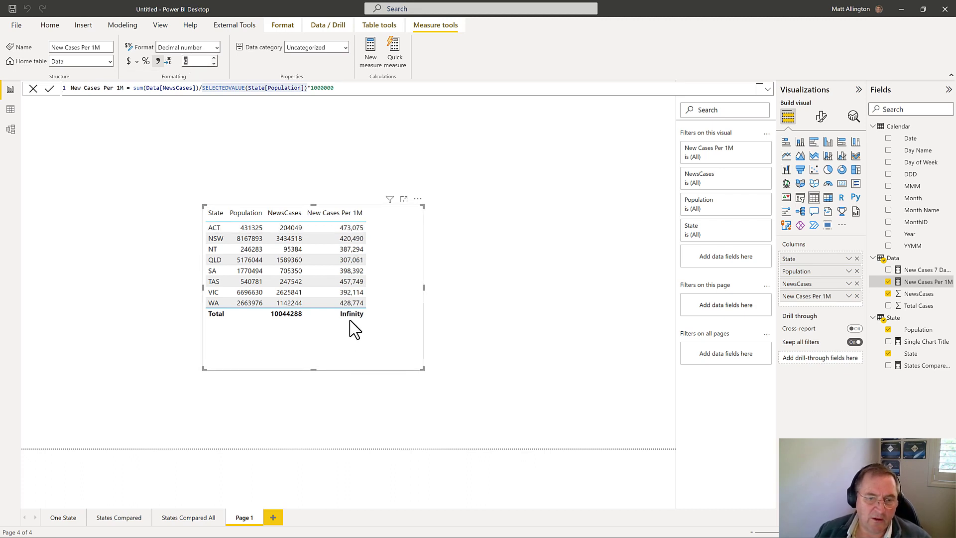
Step: Replace SELECTEDVALUE with sum around State[Population] in the New Cases Per 1M formula and commit the change
{"action": "double_click", "coordinate": [228, 87]}
{"action": "type", "text": "sum"}
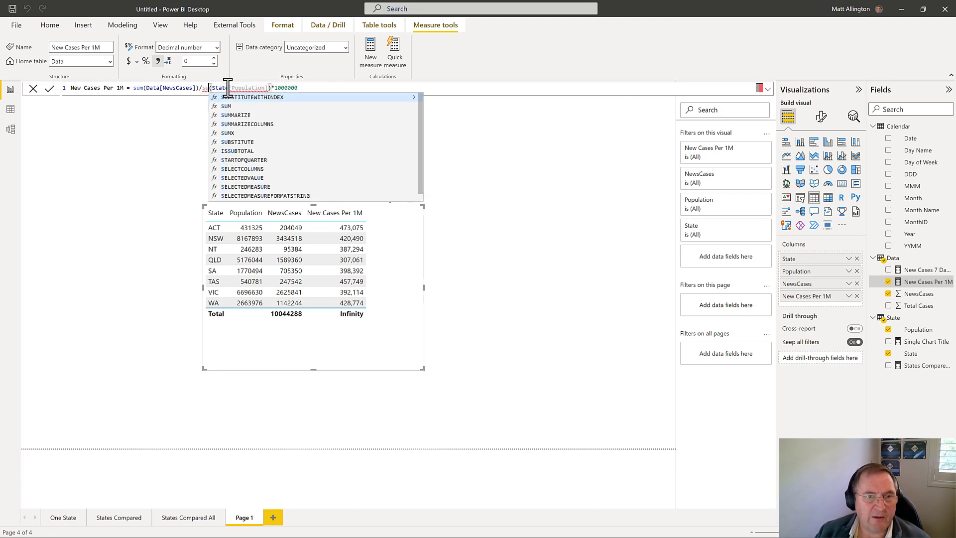
{"action": "left_click", "coordinate": [305, 87]}
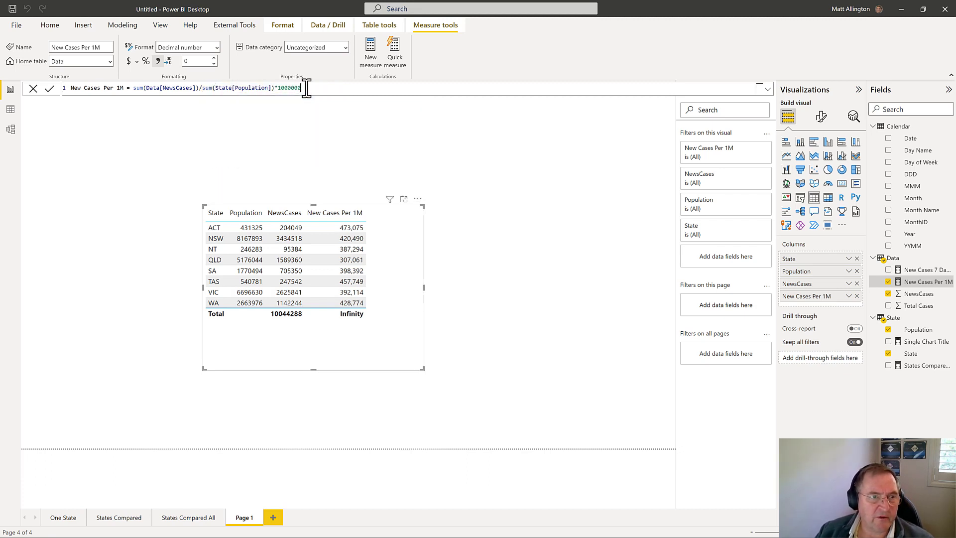
{"action": "left_click", "coordinate": [49, 88]}
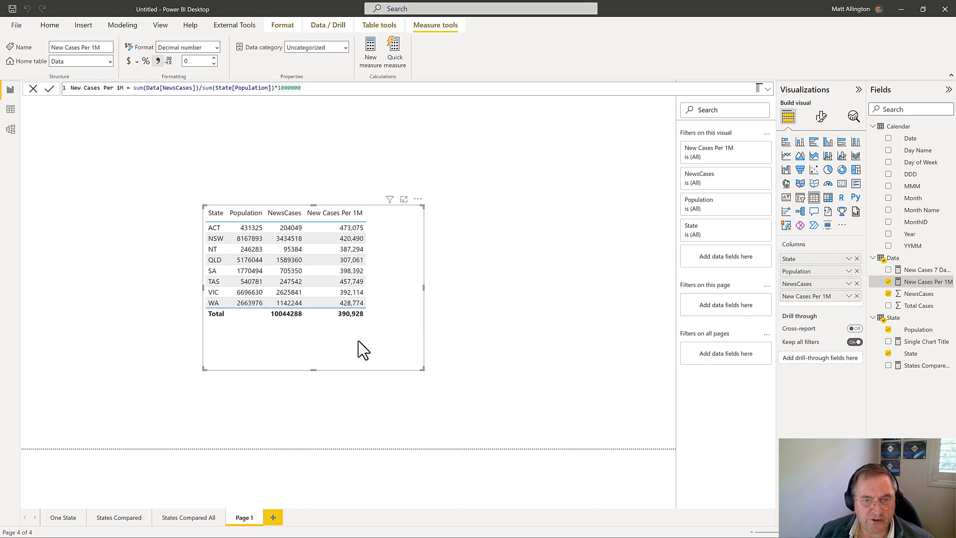
Step: Remove Population and NewsCases from the table visual and convert it to an enlarged clustered column chart of New Cases Per 1M by State
{"action": "left_click_drag", "start_coordinate": [363, 349], "coordinate": [388, 327]}
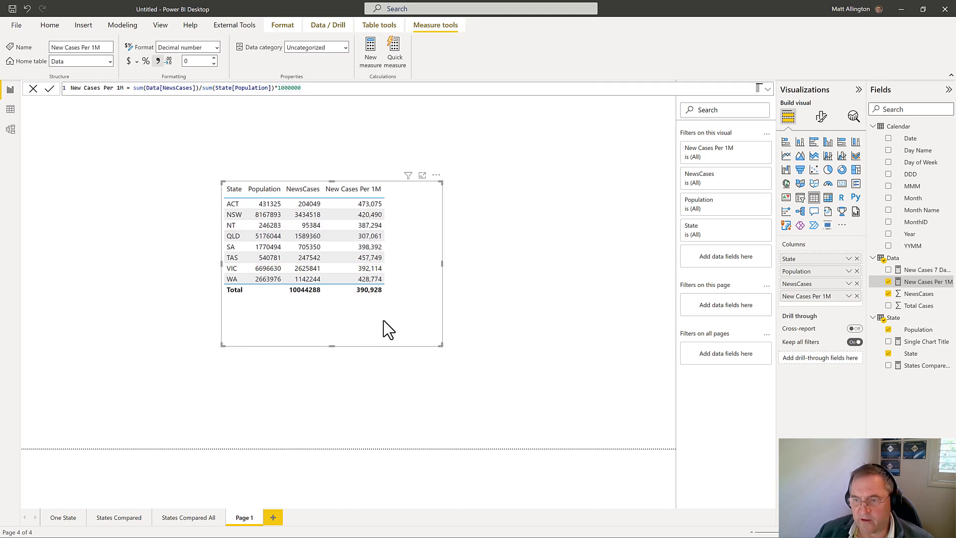
{"action": "left_click", "coordinate": [856, 271]}
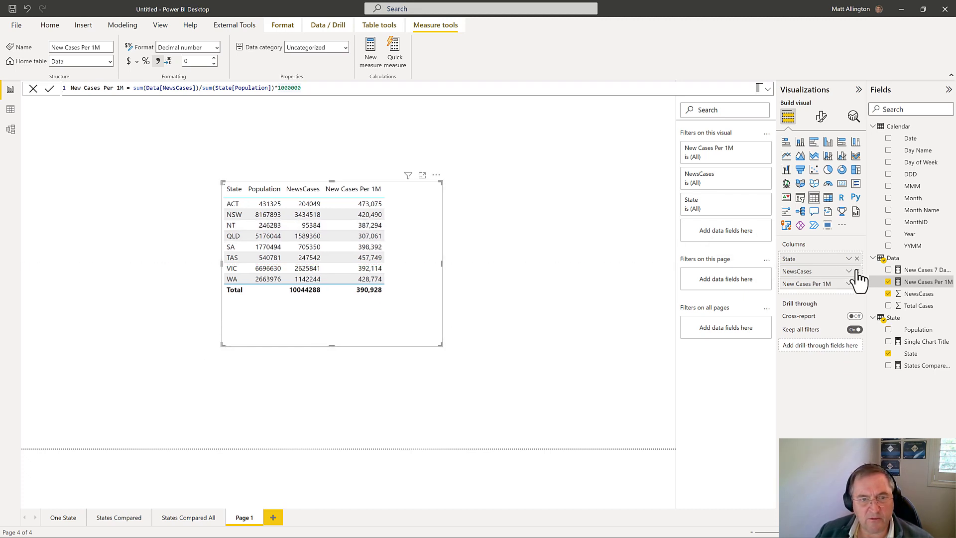
{"action": "left_click", "coordinate": [857, 271]}
{"action": "left_click_drag", "start_coordinate": [434, 306], "coordinate": [457, 306]}
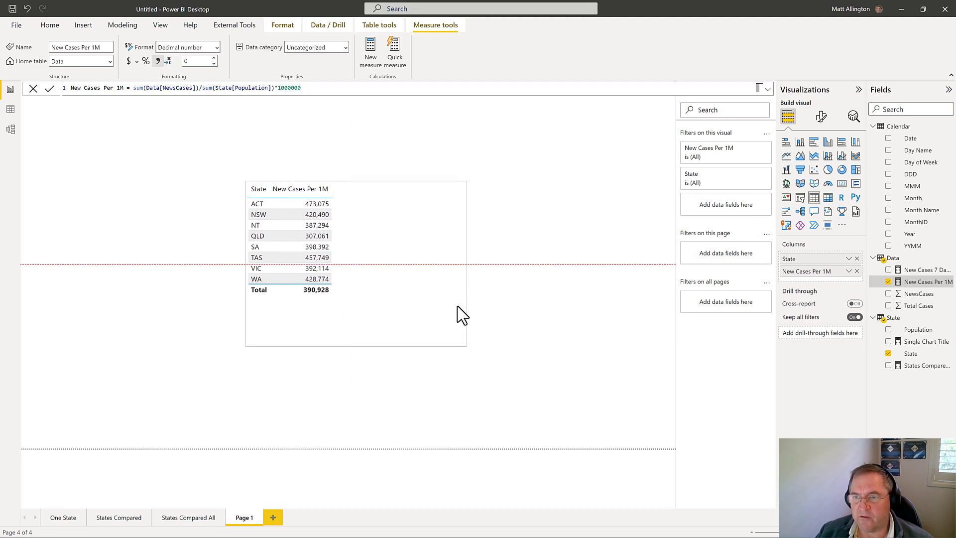
{"action": "left_click", "coordinate": [827, 142]}
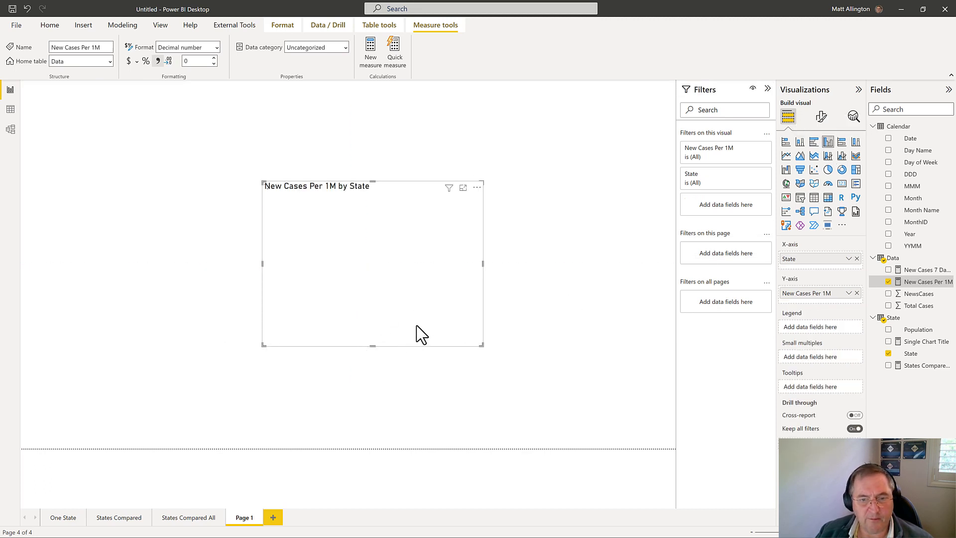
{"action": "left_click_drag", "start_coordinate": [481, 344], "coordinate": [598, 390]}
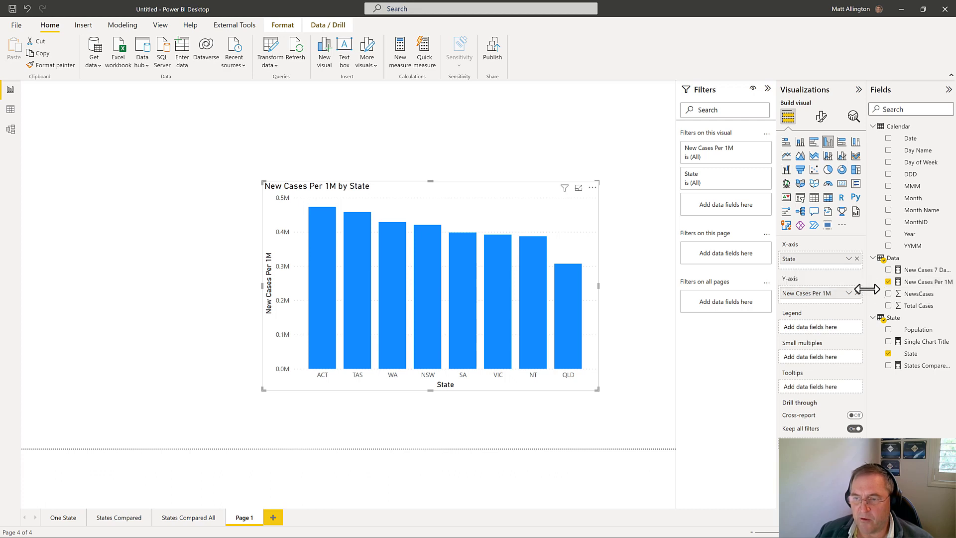
Step: Create a measure in the Data table from a copy of the New Cases 7 Day Avg formula, naming it New Cases 7 Day Avg per 1M
{"action": "left_click_drag", "start_coordinate": [867, 289], "coordinate": [850, 289]}
{"action": "left_click", "coordinate": [927, 289]}
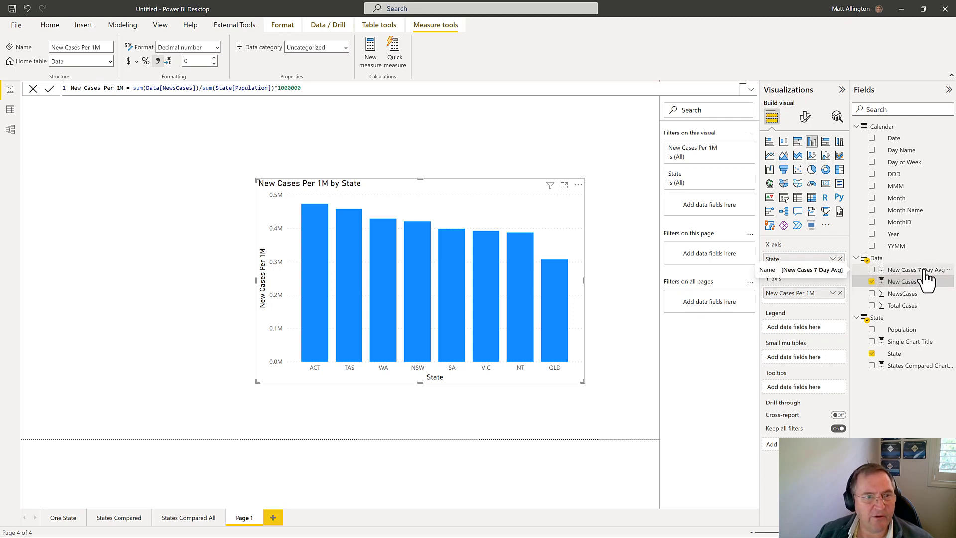
{"action": "left_click", "coordinate": [922, 271]}
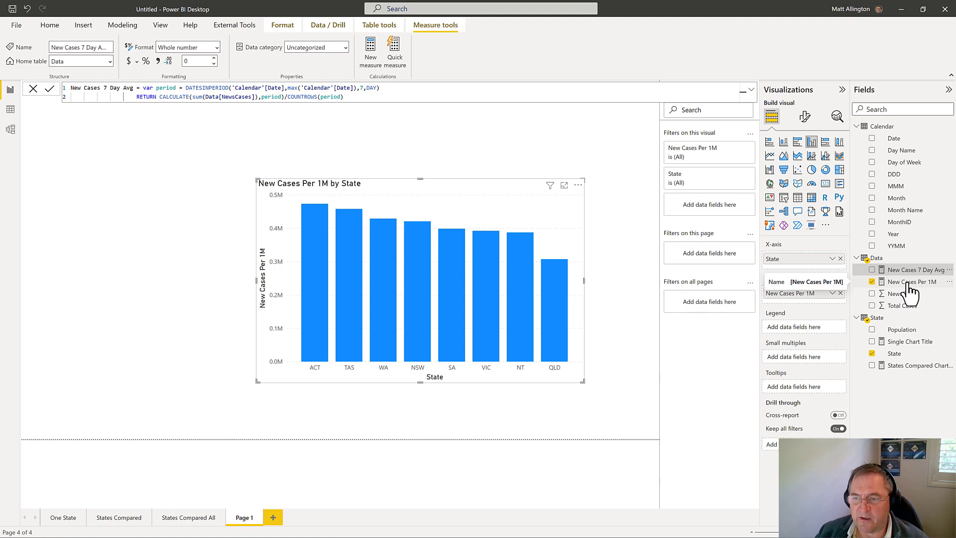
{"action": "key", "text": "ctrl+a"}
{"action": "key", "text": "ctrl+c"}
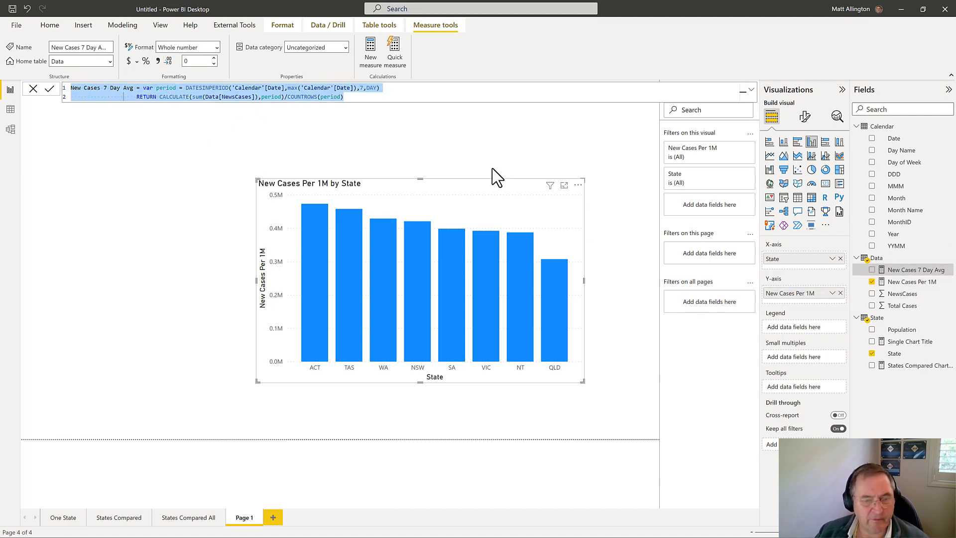
{"action": "right_click", "coordinate": [892, 257]}
{"action": "left_click", "coordinate": [817, 263]}
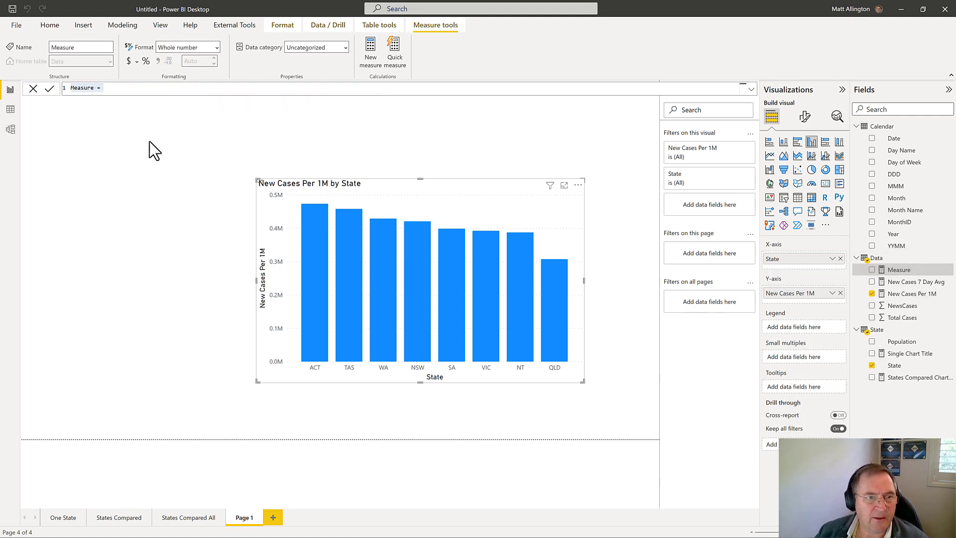
{"action": "key", "text": "ctrl+v"}
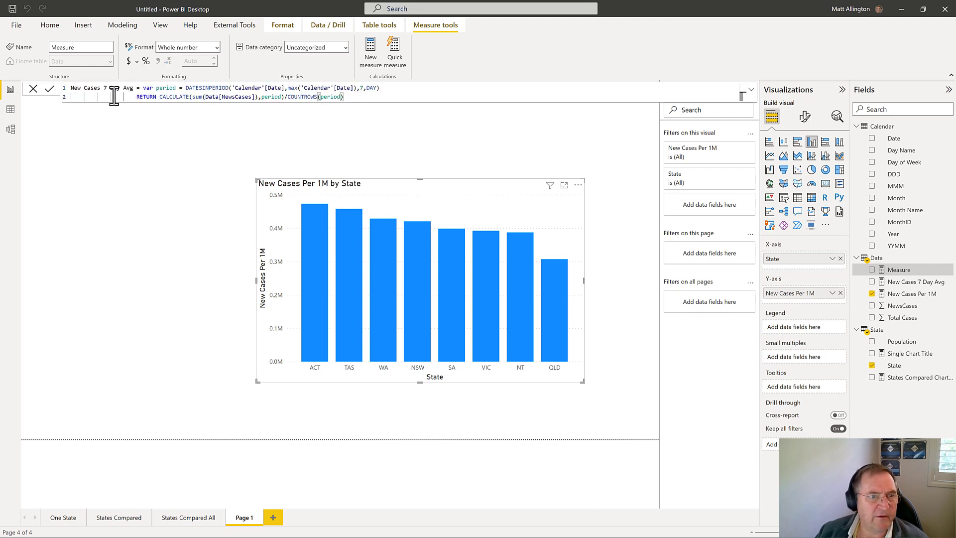
{"action": "left_click", "coordinate": [133, 88]}
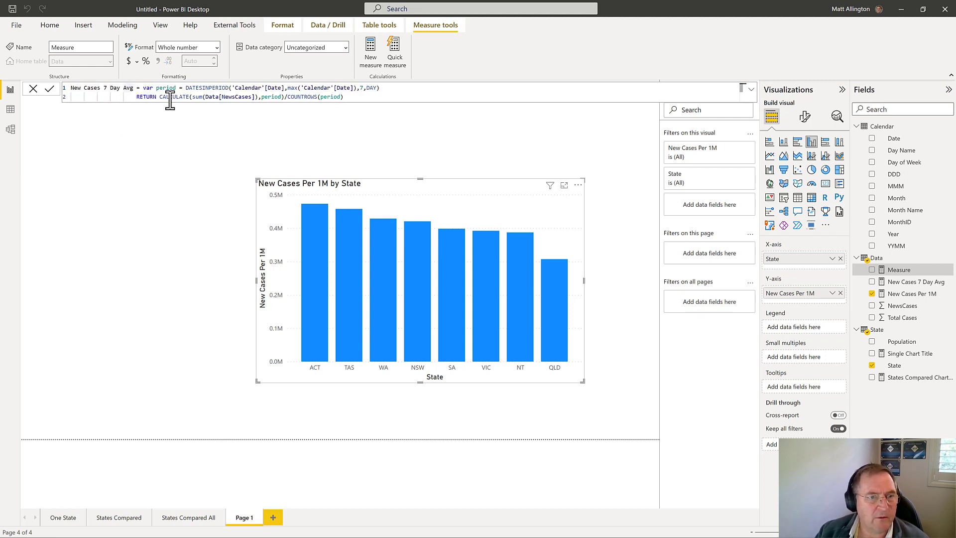
{"action": "type", "text": "per 1M"}
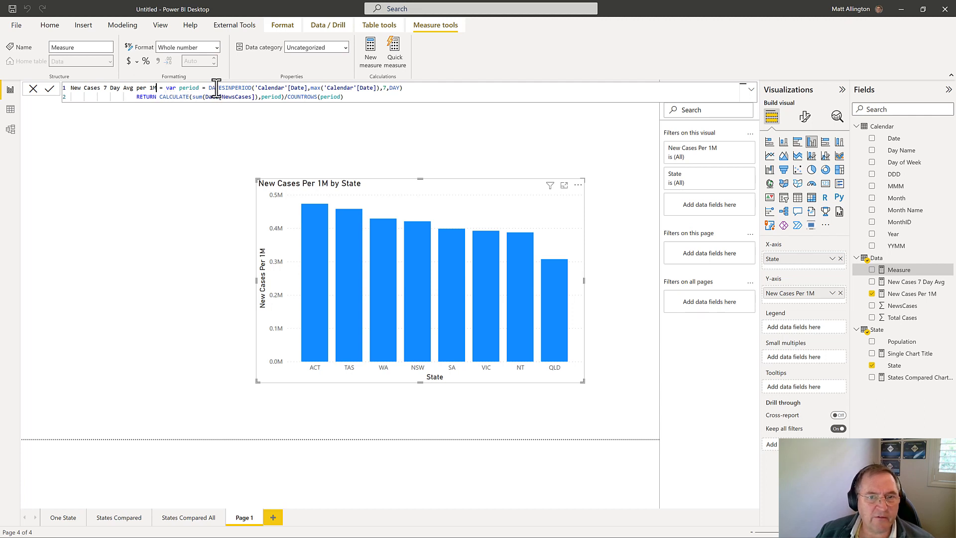
Step: Replace sum(Data[NewsCases]) inside CALCULATE with [New Cases Per 1M] in the new 7-day average measure
{"action": "left_click_drag", "start_coordinate": [209, 88], "coordinate": [426, 90]}
{"action": "left_click", "coordinate": [426, 89]}
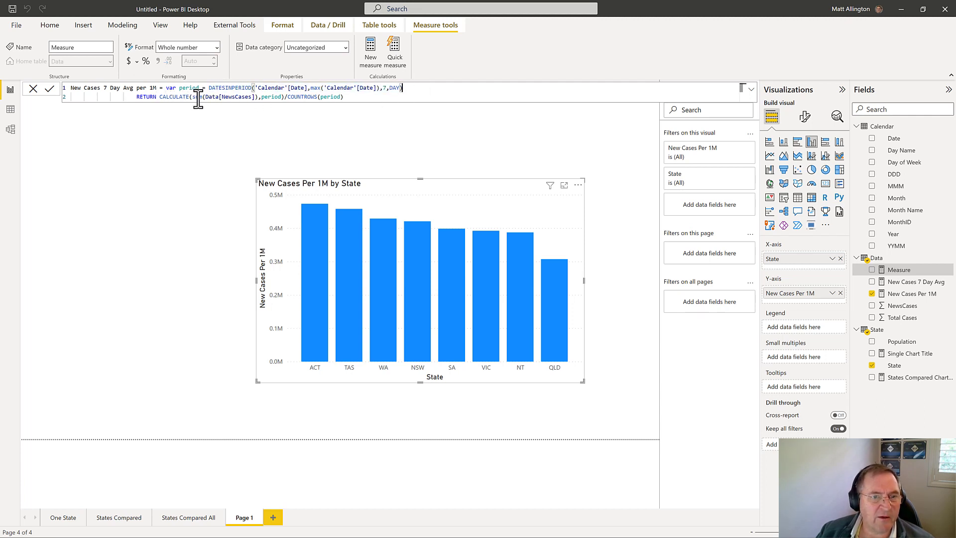
{"action": "left_click_drag", "start_coordinate": [193, 96], "coordinate": [255, 96]}
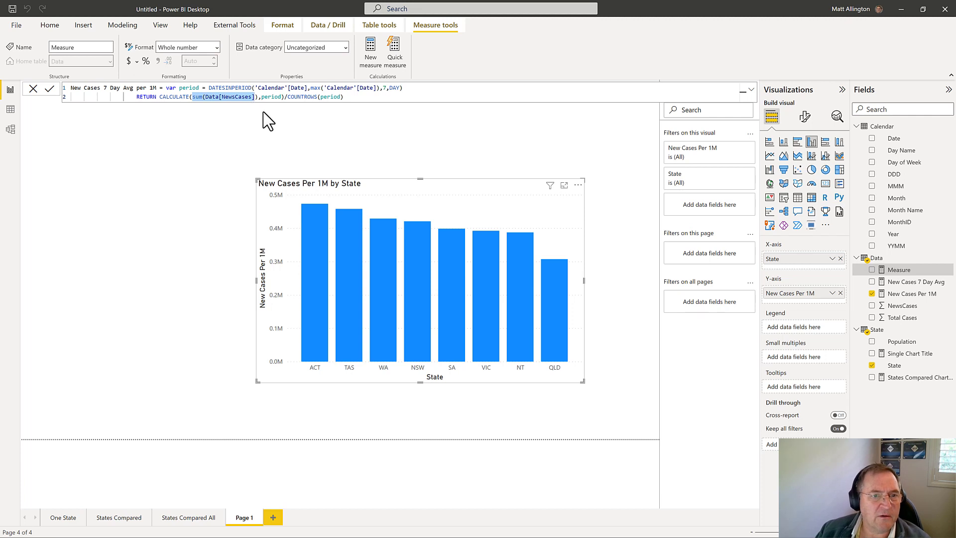
{"action": "key", "text": "ctrl+x"}
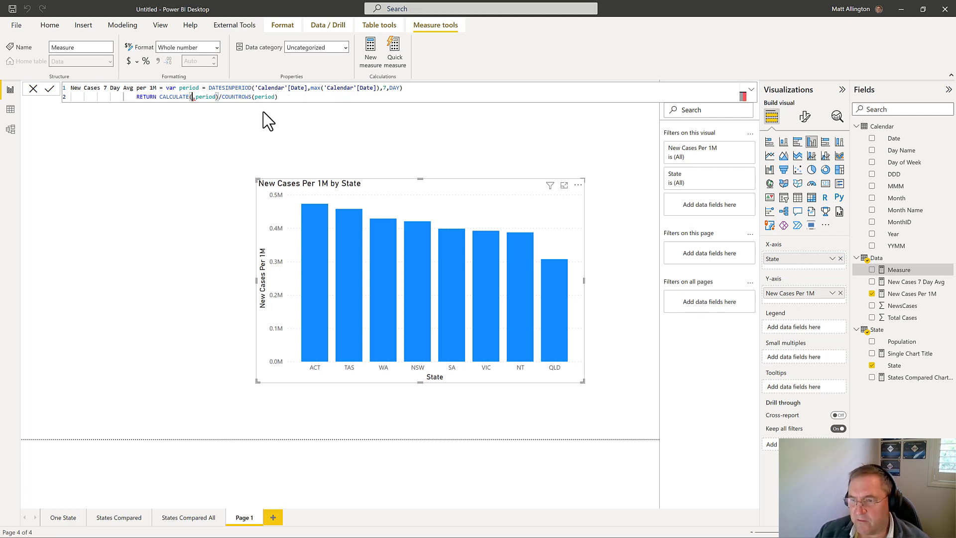
{"action": "type", "text": "new ca"}
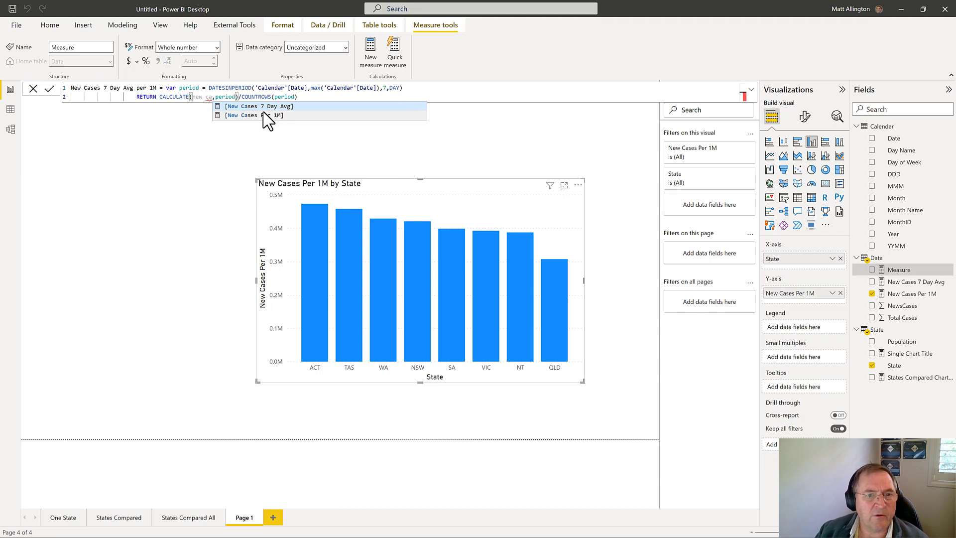
{"action": "left_click", "coordinate": [263, 113]}
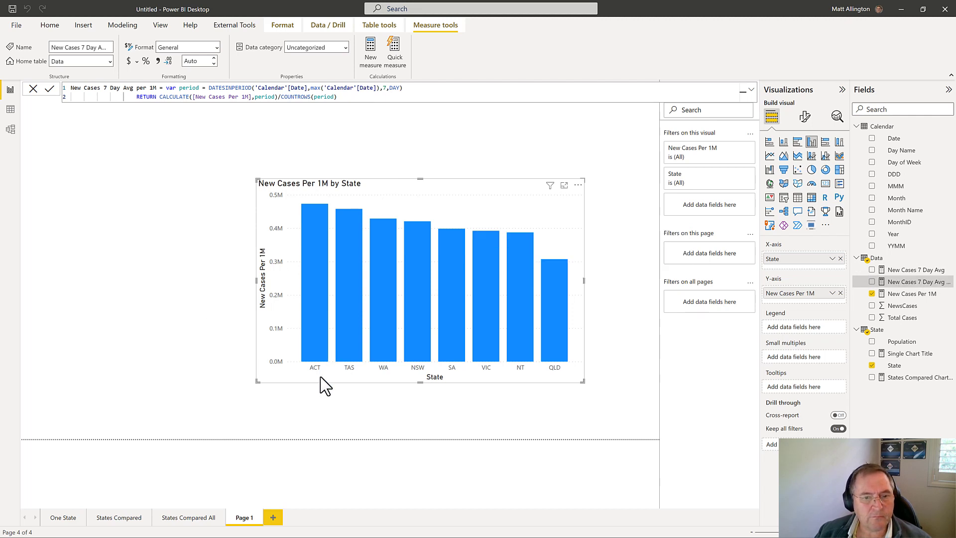
Step: Delete the report page named Page 1
{"action": "right_click", "coordinate": [251, 513]}
{"action": "left_click", "coordinate": [297, 501]}
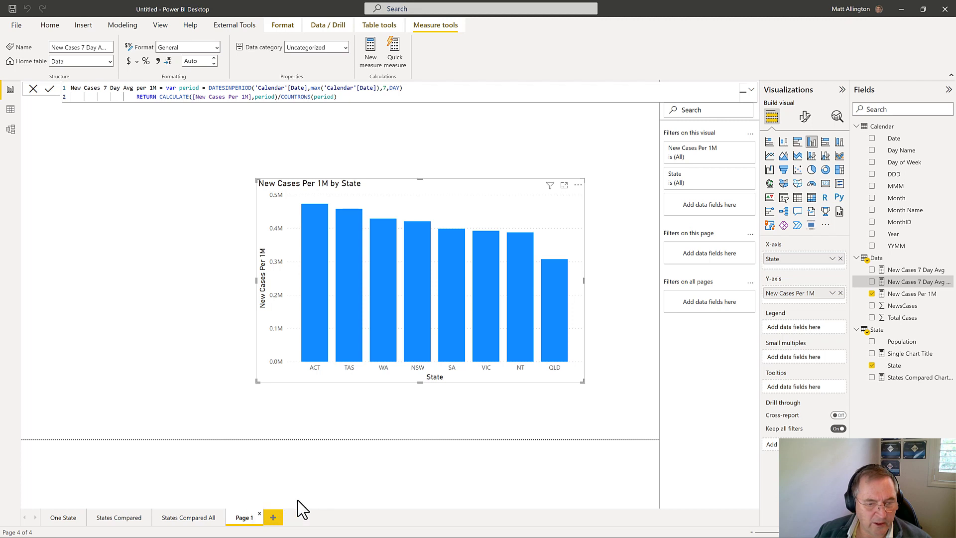
{"action": "left_click", "coordinate": [520, 295]}
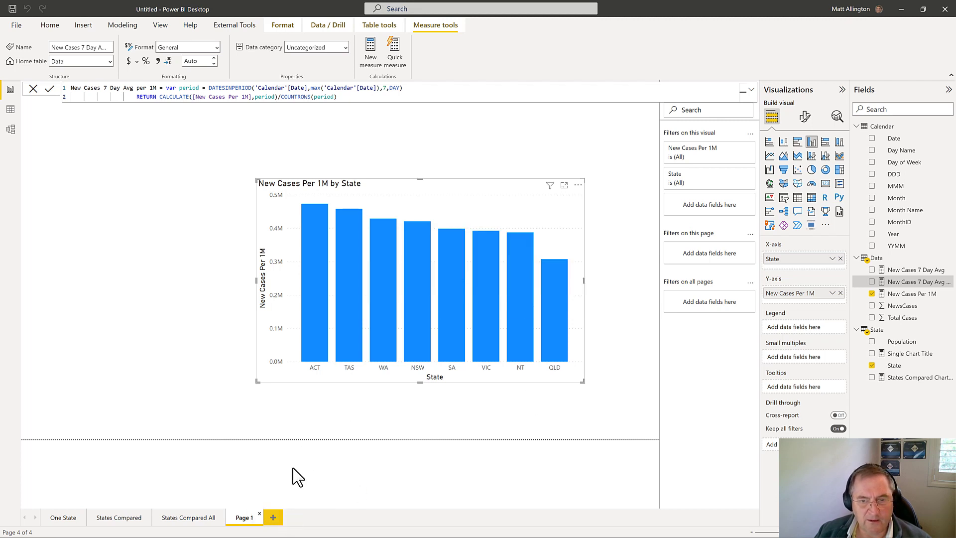
Step: Duplicate the States Compared report page
{"action": "left_click", "coordinate": [125, 523]}
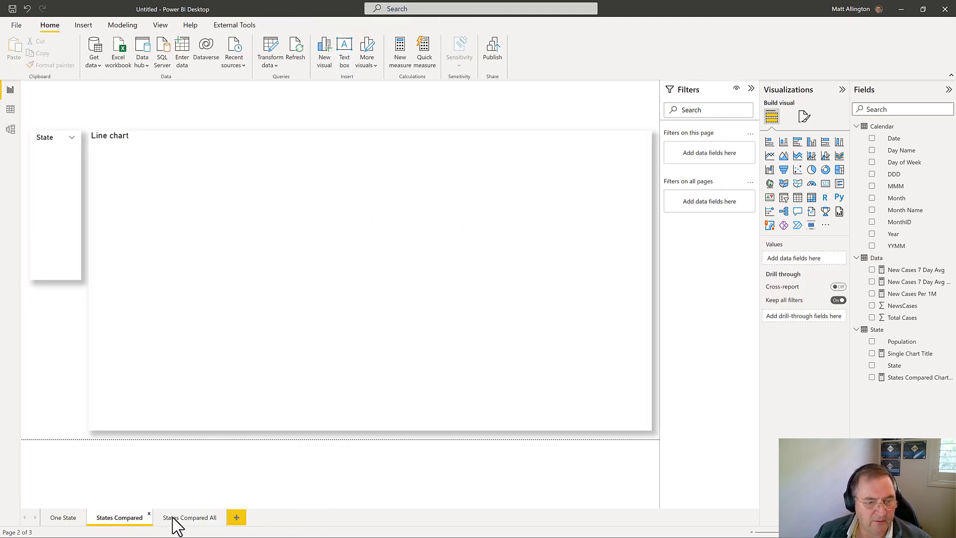
{"action": "right_click", "coordinate": [125, 521]}
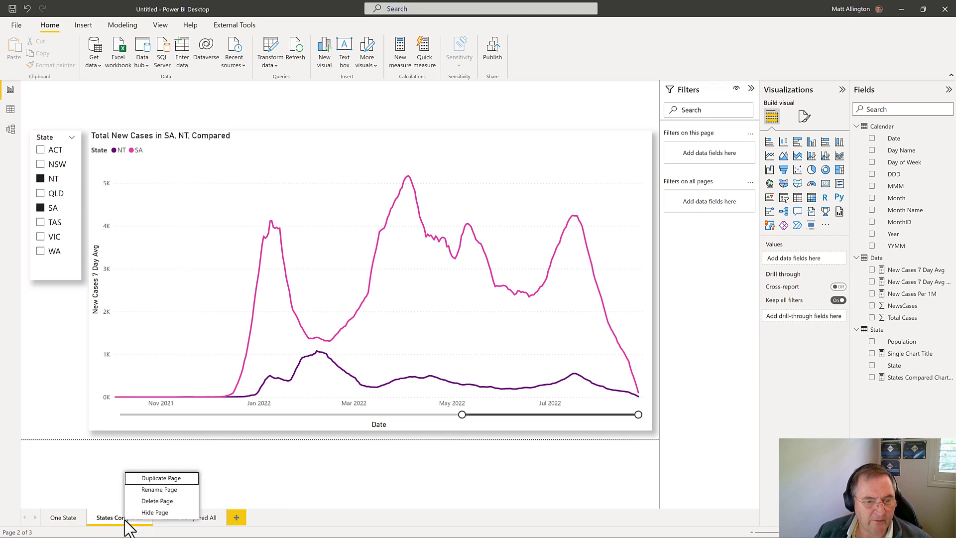
{"action": "left_click", "coordinate": [162, 481]}
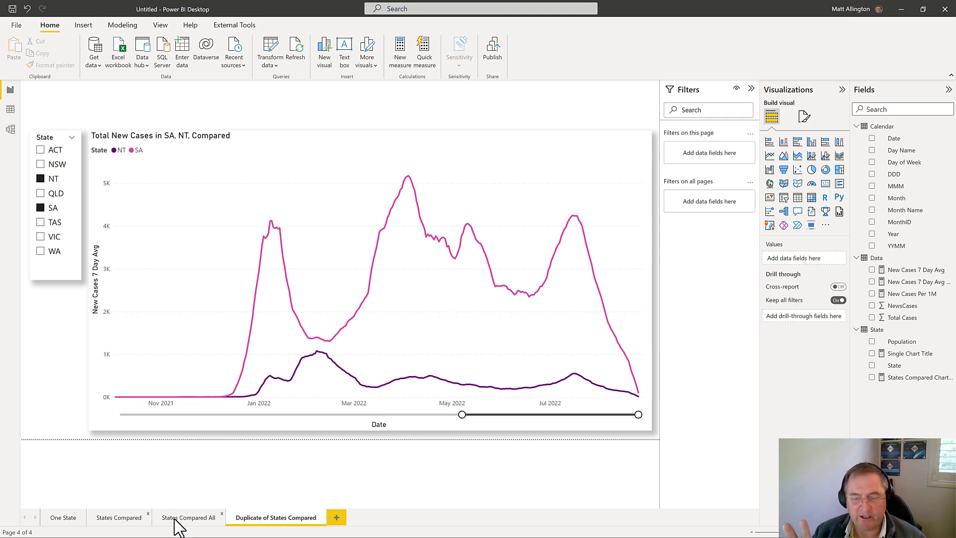
Step: Replace New Cases 7 Day Avg with New Cases 7 Day Avg per 1M on the Y-axis of the duplicated page's line chart
{"action": "left_click", "coordinate": [440, 161]}
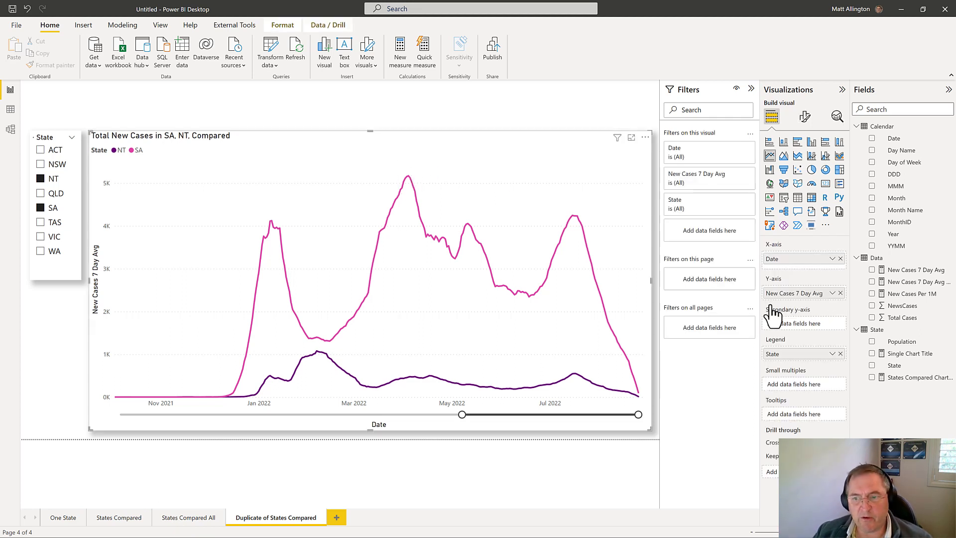
{"action": "left_click", "coordinate": [841, 294]}
{"action": "left_click_drag", "start_coordinate": [897, 282], "coordinate": [797, 294]}
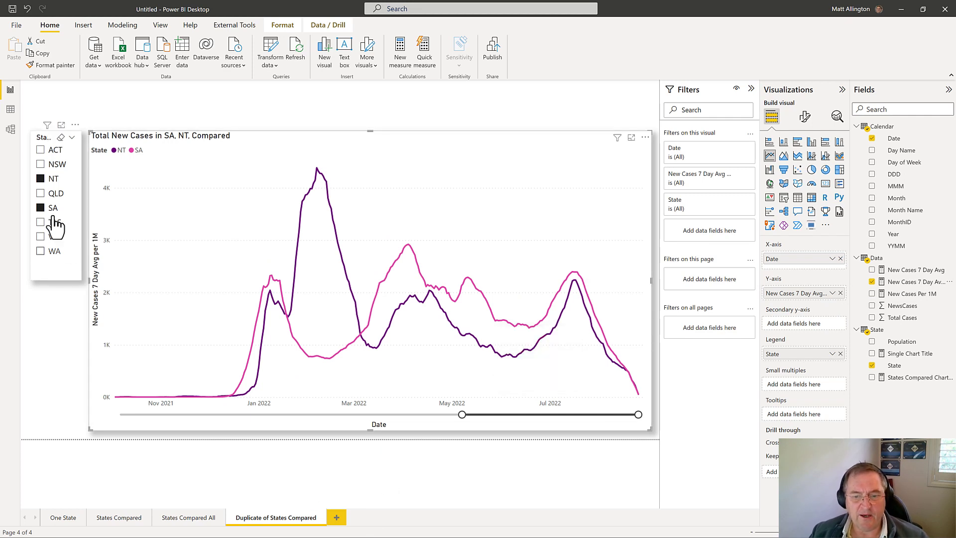
Step: Filter the duplicated page's line chart to NSW and TAS with the State slicer to compare the two states
{"action": "left_click", "coordinate": [42, 166]}
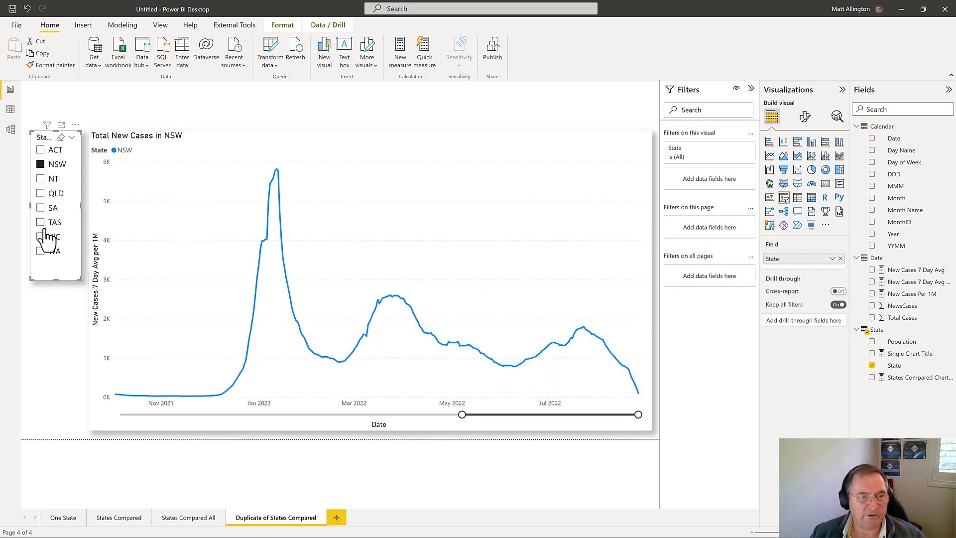
{"action": "left_click", "coordinate": [42, 222], "text": "ctrl"}
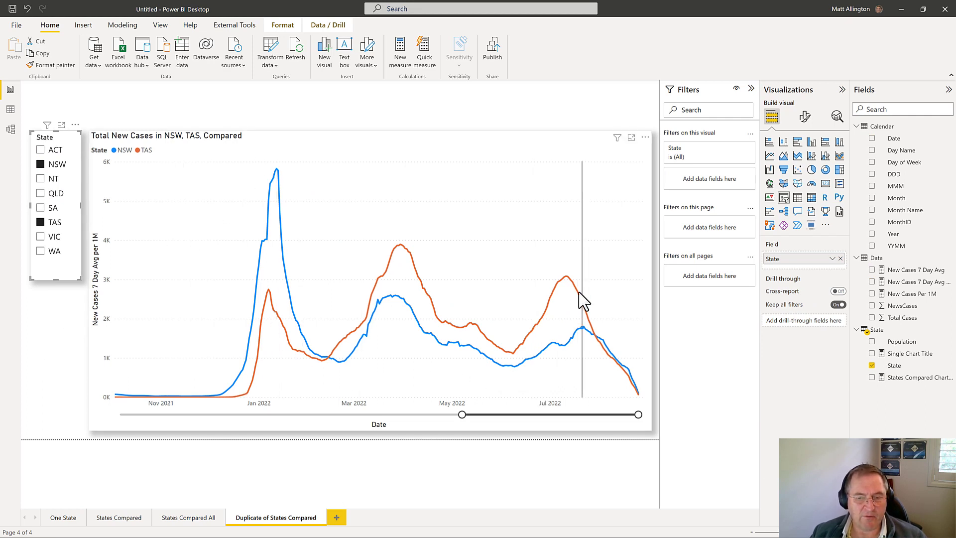
{"action": "mouse_move", "coordinate": [562, 357]}
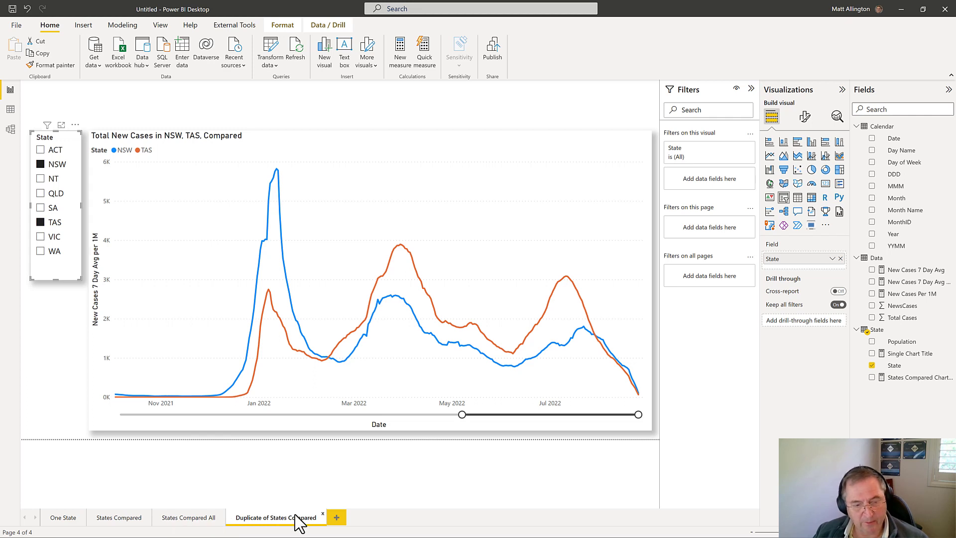
Step: Delete the duplicated report page named Duplicate of States Compared
{"action": "left_click", "coordinate": [322, 518]}
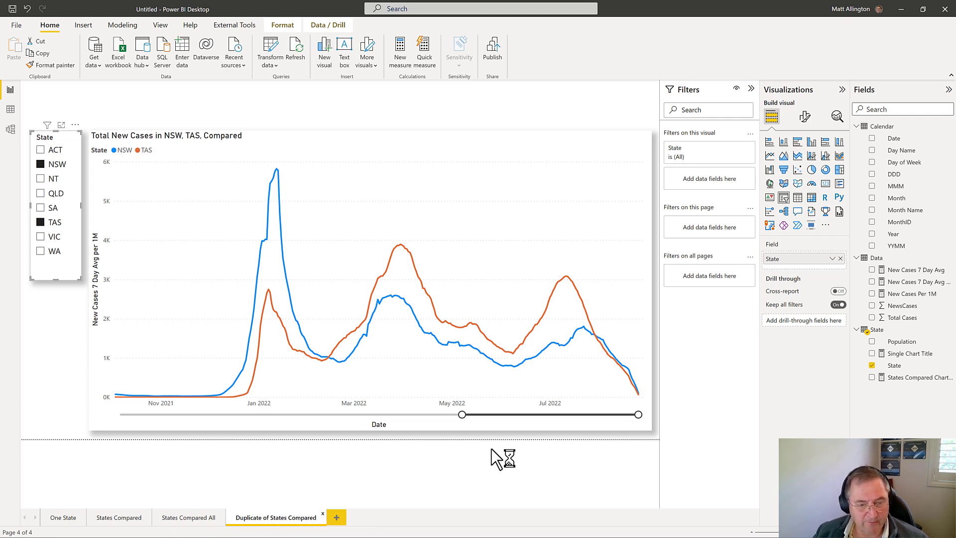
{"action": "left_click", "coordinate": [526, 294]}
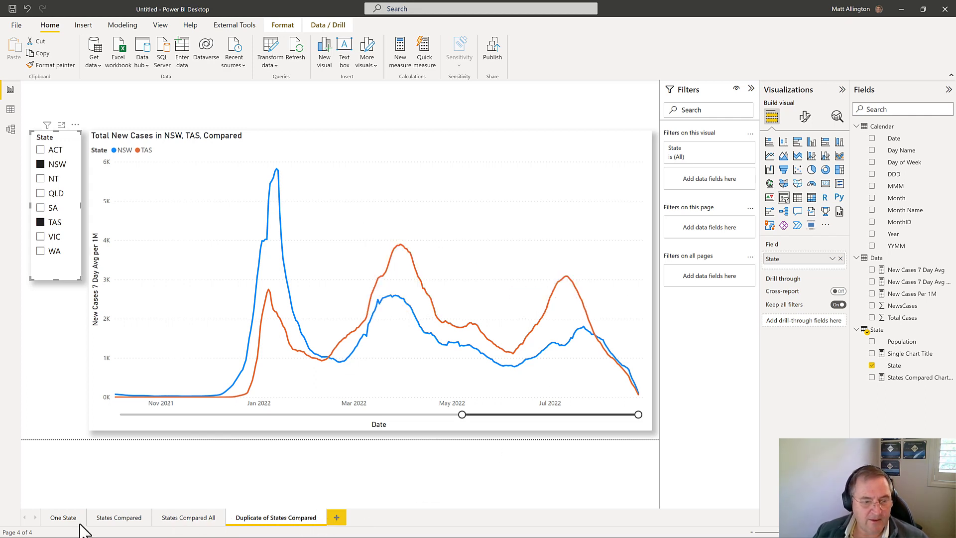
Step: On the States Compared All page, create a fields parameter named Raw or Per M from New Cases 7 Day Avg and New Cases 7 Day Avg per 1M, with a slicer
{"action": "left_click", "coordinate": [85, 27]}
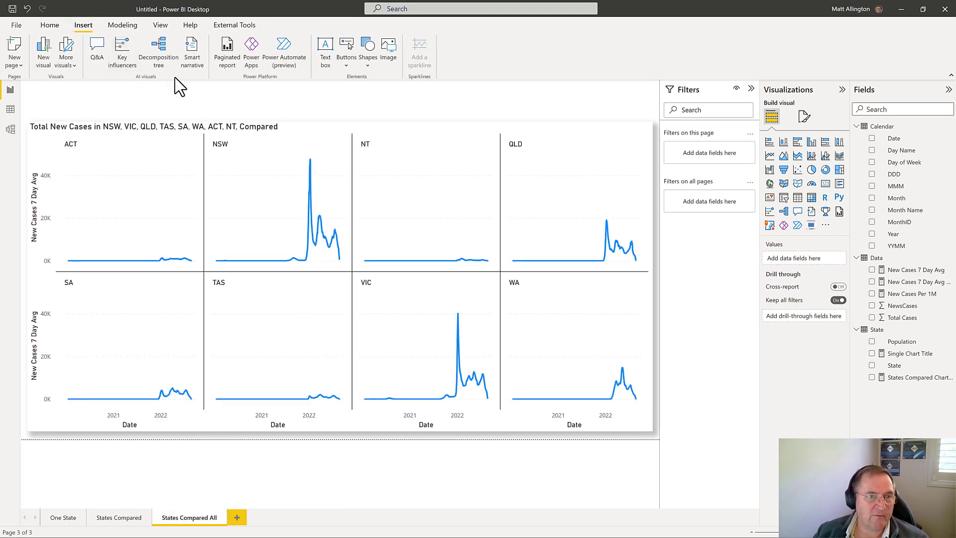
{"action": "left_click", "coordinate": [122, 26]}
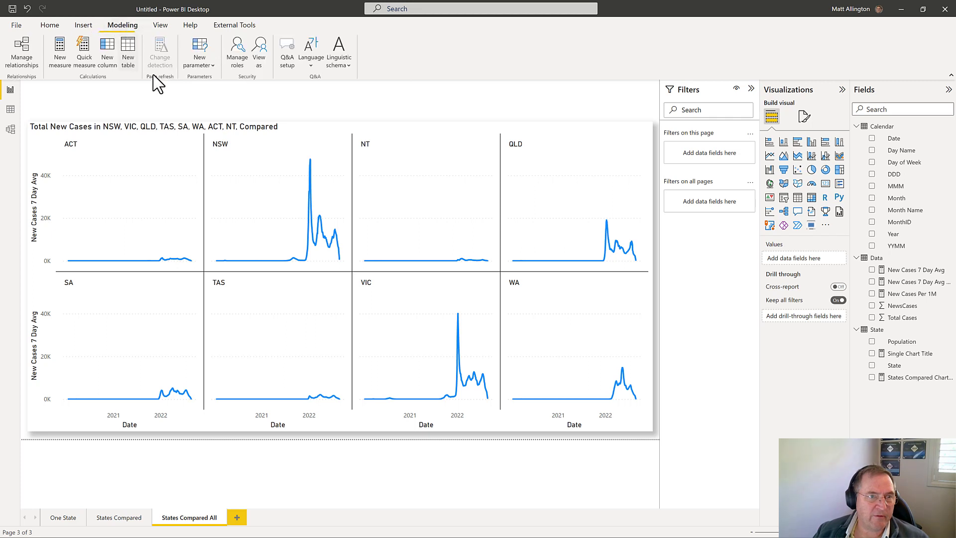
{"action": "left_click", "coordinate": [209, 68]}
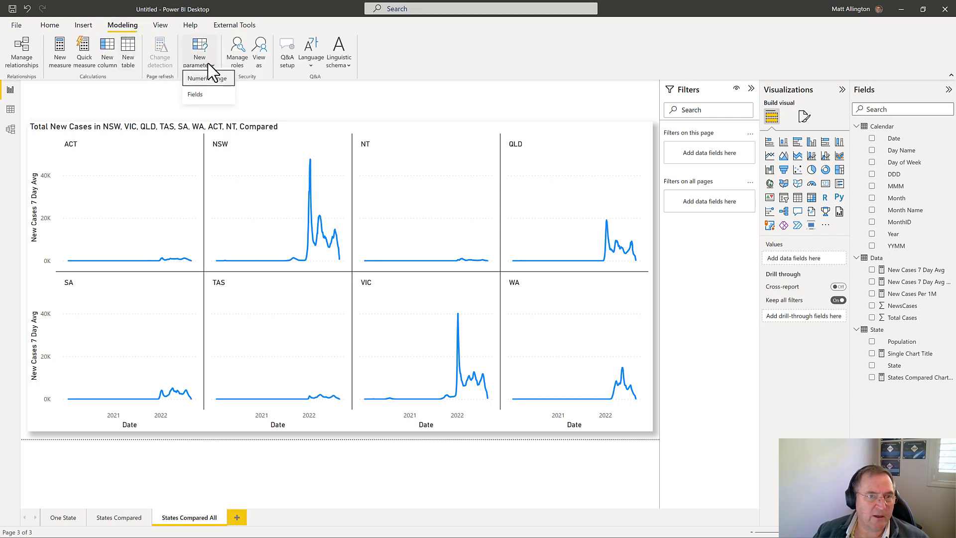
{"action": "left_click", "coordinate": [196, 100]}
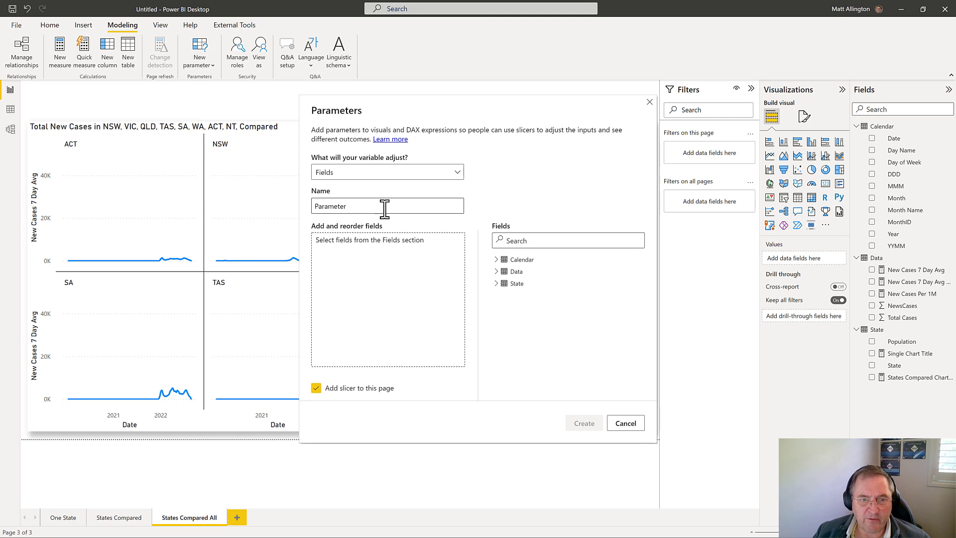
{"action": "left_click", "coordinate": [497, 272]}
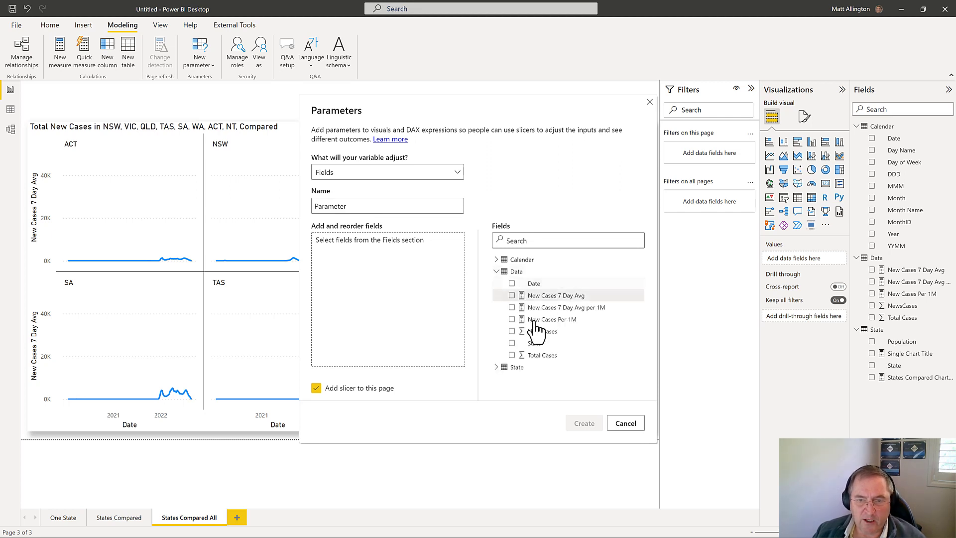
{"action": "left_click", "coordinate": [512, 296]}
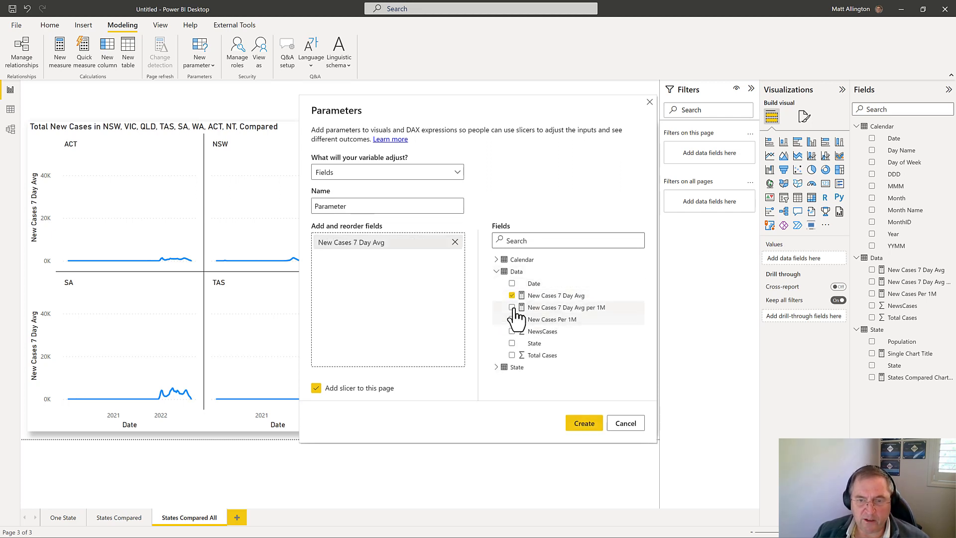
{"action": "left_click", "coordinate": [512, 308]}
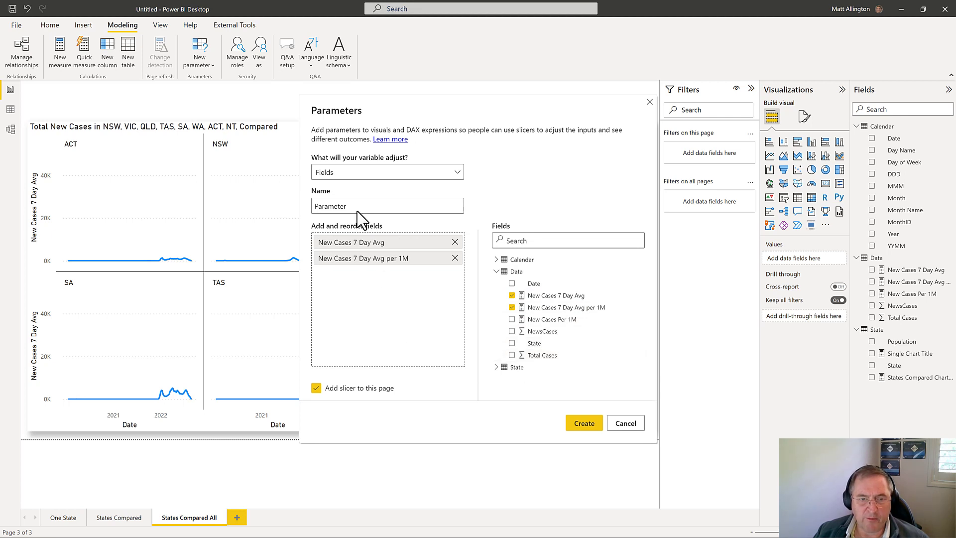
{"action": "left_click_drag", "start_coordinate": [358, 206], "coordinate": [282, 206]}
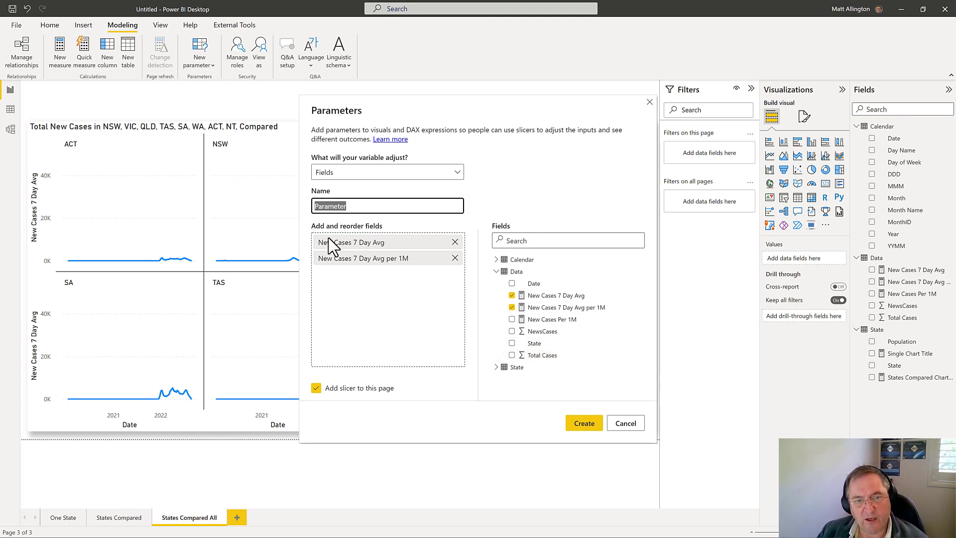
{"action": "type", "text": "Raw or Per M"}
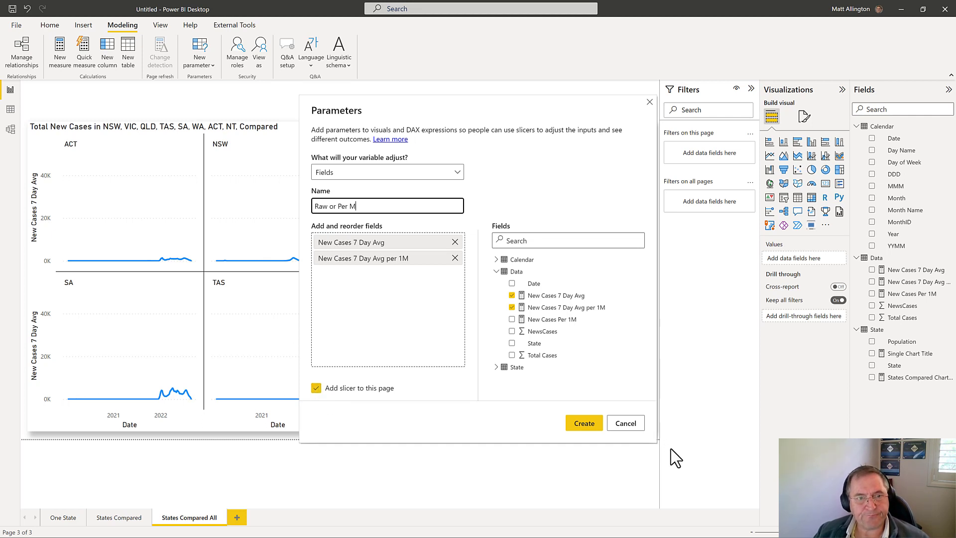
{"action": "left_click", "coordinate": [593, 429]}
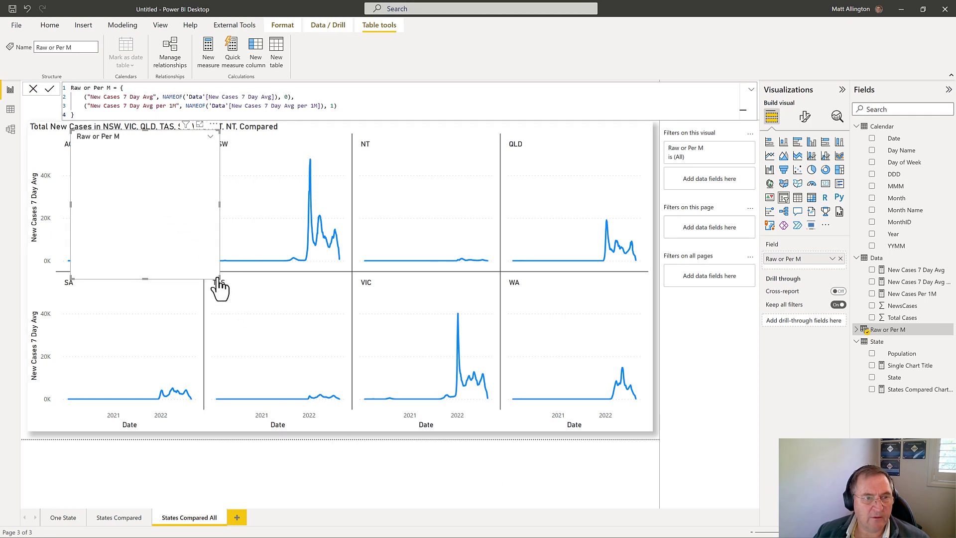
Step: Shorten the Raw or Per M slicer and set its orientation to Horizontal
{"action": "left_click_drag", "start_coordinate": [219, 280], "coordinate": [235, 194]}
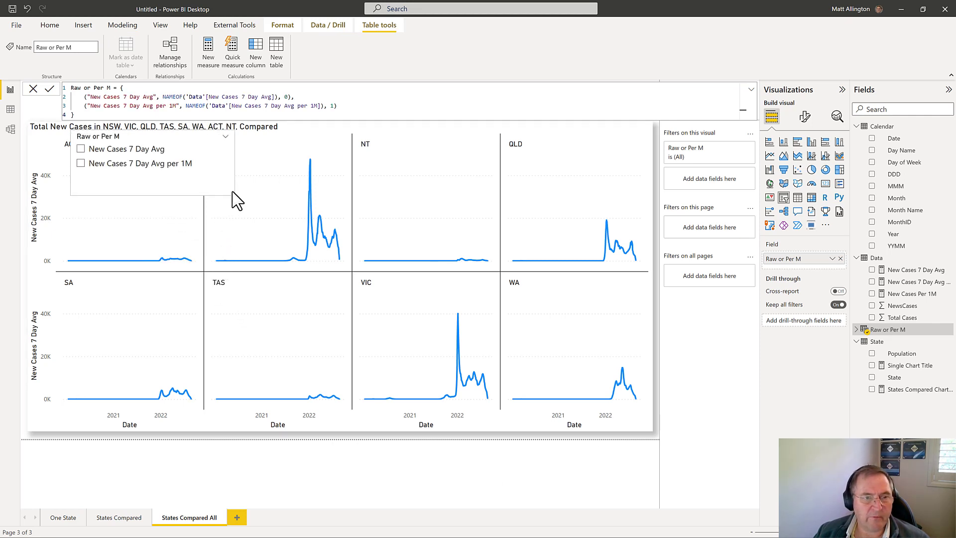
{"action": "left_click", "coordinate": [806, 116]}
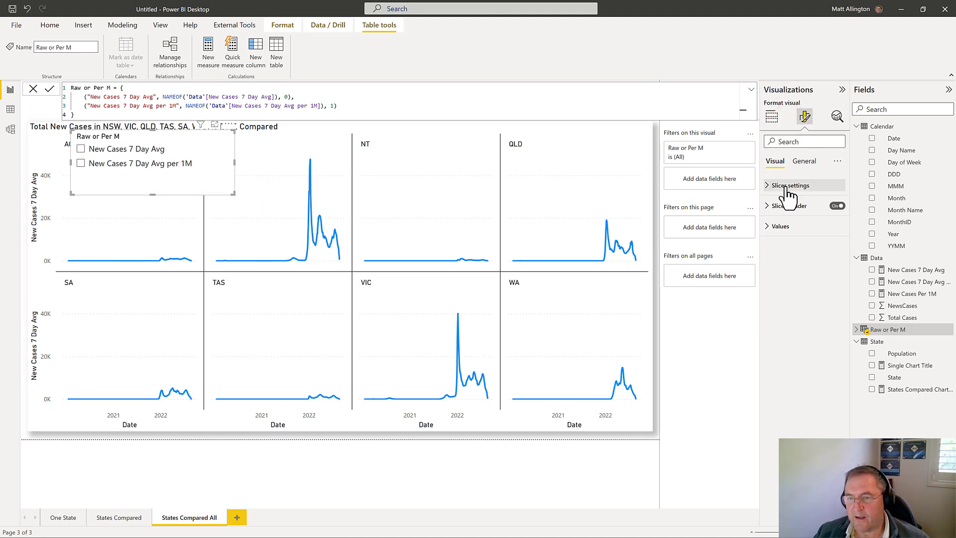
{"action": "left_click", "coordinate": [788, 187]}
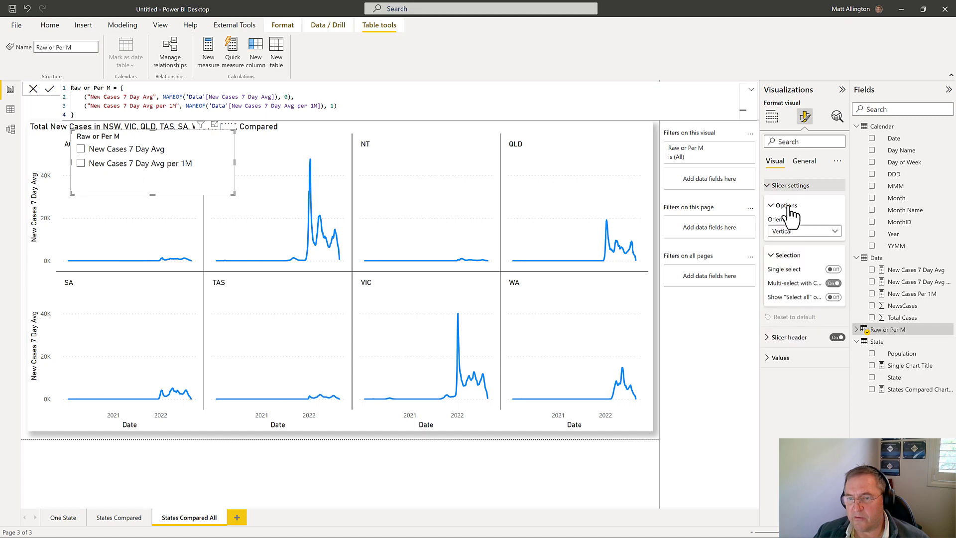
{"action": "left_click", "coordinate": [794, 232]}
{"action": "left_click", "coordinate": [786, 255]}
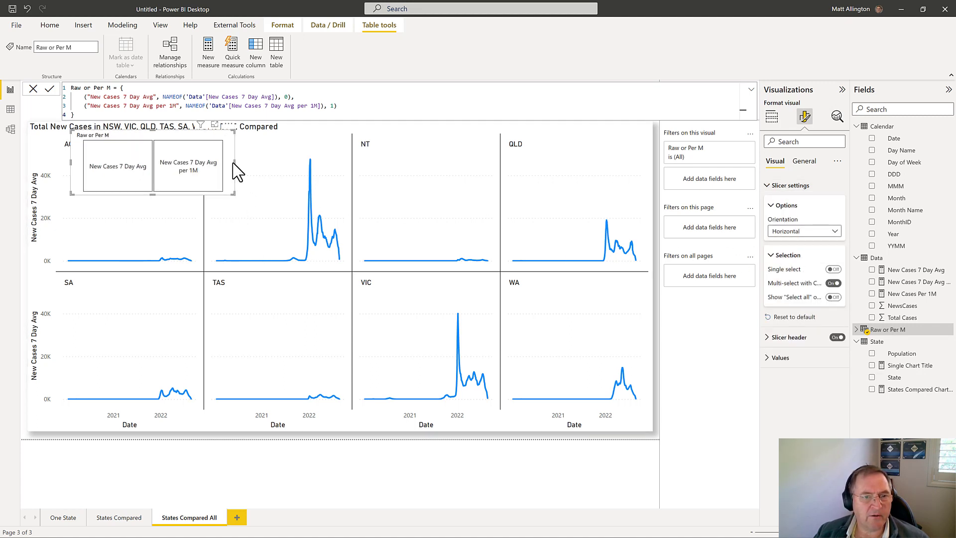
Step: Resize the Raw or Per M slicer into a wide, flat bar and place it just above the chart, aligned to its right edge
{"action": "left_click_drag", "start_coordinate": [235, 163], "coordinate": [422, 155]}
{"action": "left_click_drag", "start_coordinate": [488, 149], "coordinate": [403, 149]}
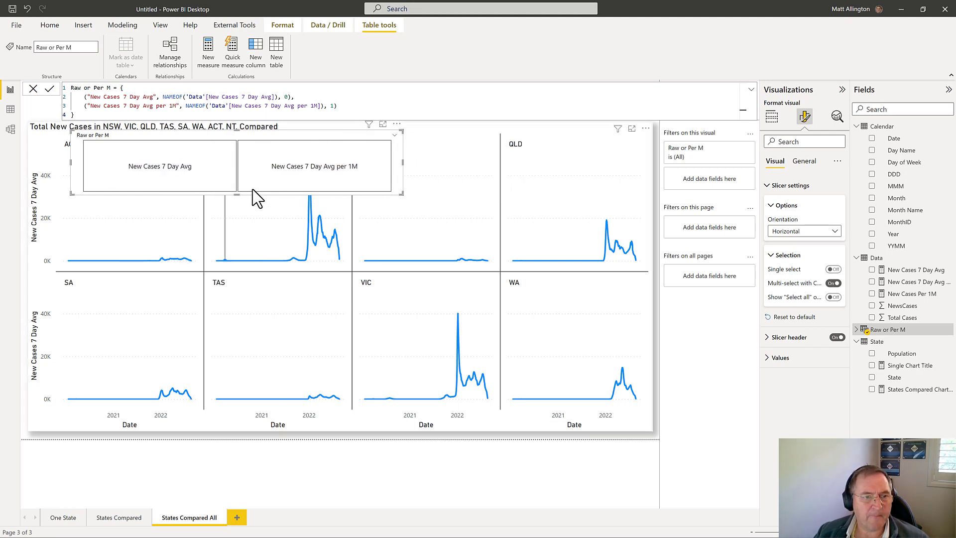
{"action": "left_click_drag", "start_coordinate": [237, 193], "coordinate": [239, 172]}
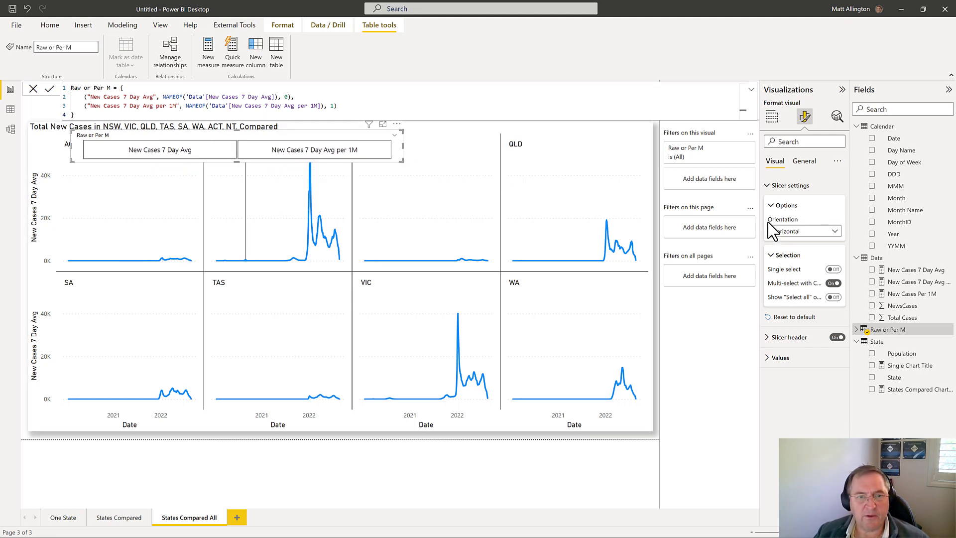
{"action": "left_click", "coordinate": [877, 257]}
{"action": "left_click_drag", "start_coordinate": [393, 127], "coordinate": [647, 82]}
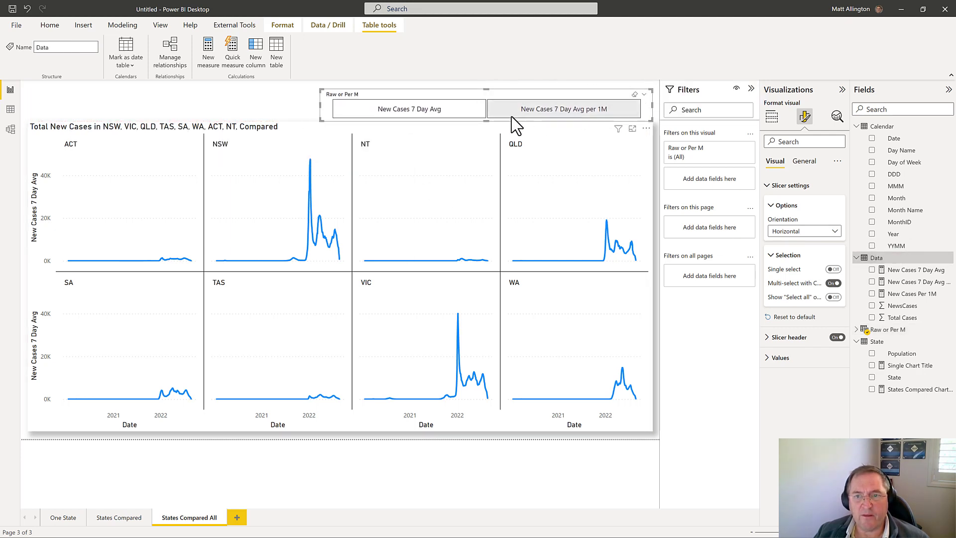
{"action": "left_click_drag", "start_coordinate": [498, 96], "coordinate": [498, 93]}
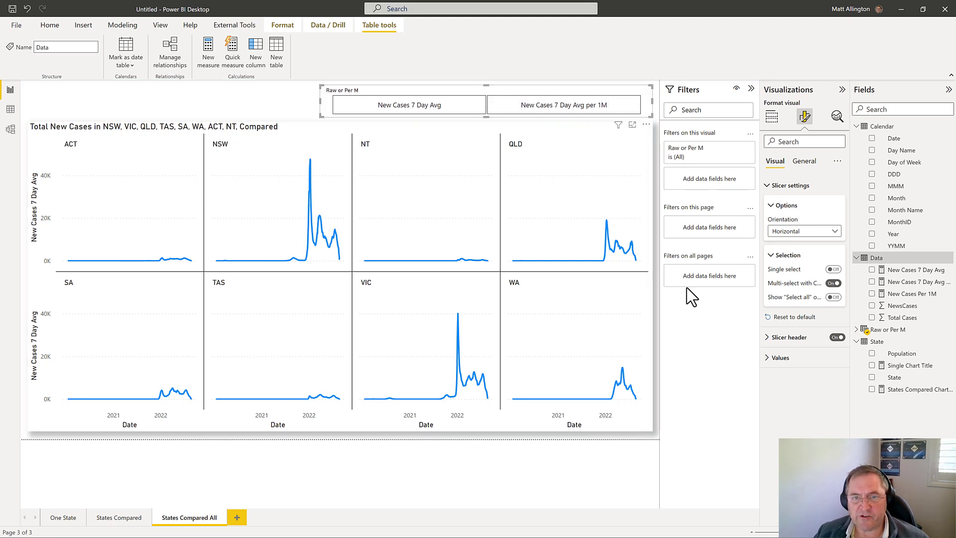
Step: Replace New Cases 7 Day Avg with the Raw or Per M parameter on the small multiples chart's Y-axis
{"action": "left_click", "coordinate": [586, 138]}
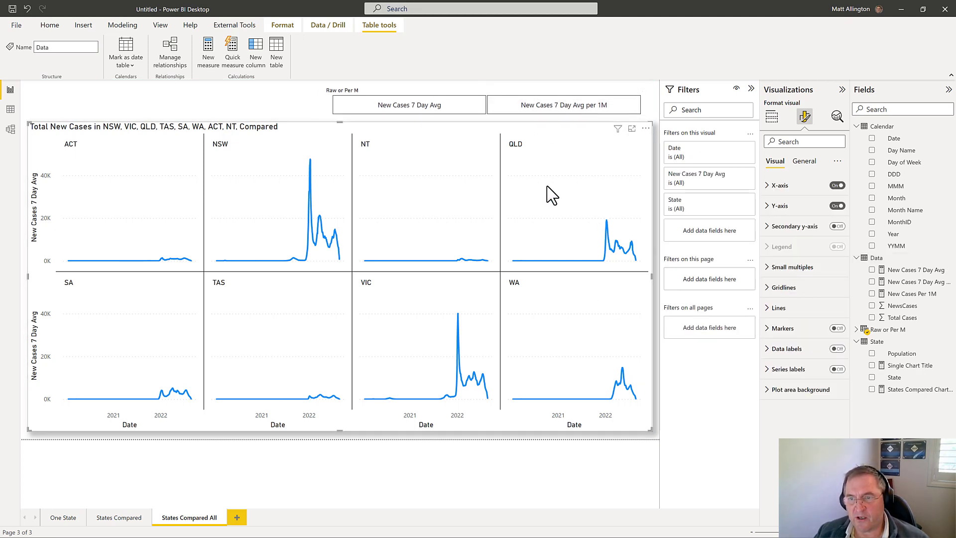
{"action": "left_click", "coordinate": [771, 116]}
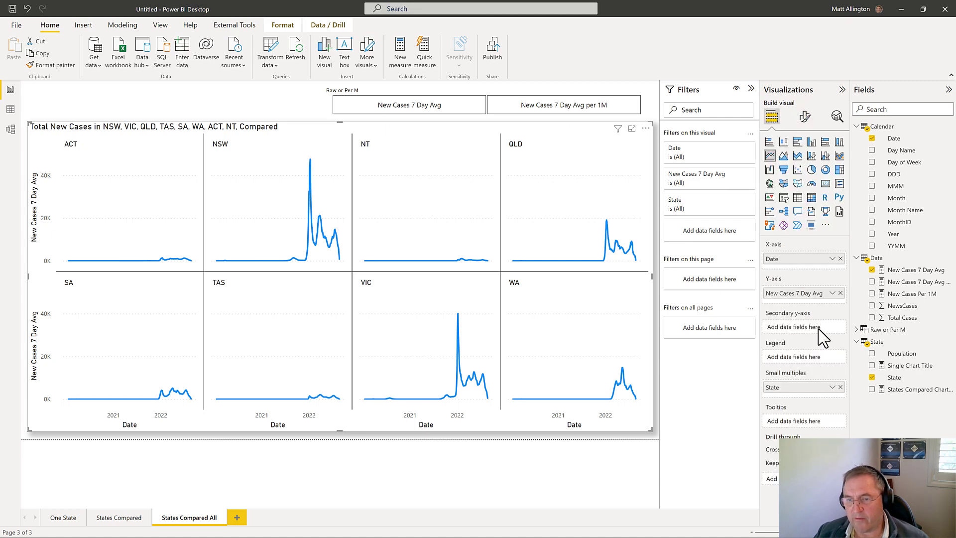
{"action": "left_click", "coordinate": [841, 293]}
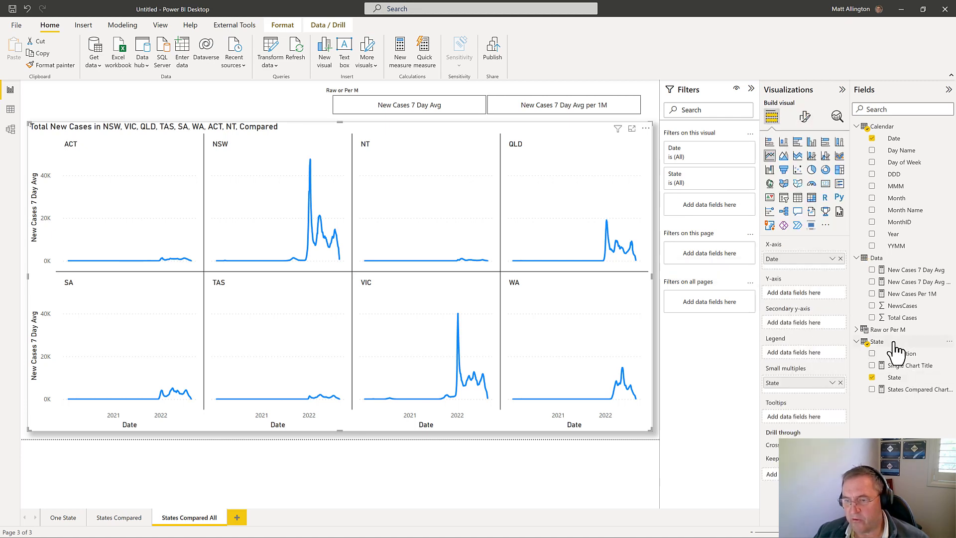
{"action": "left_click", "coordinate": [856, 330]}
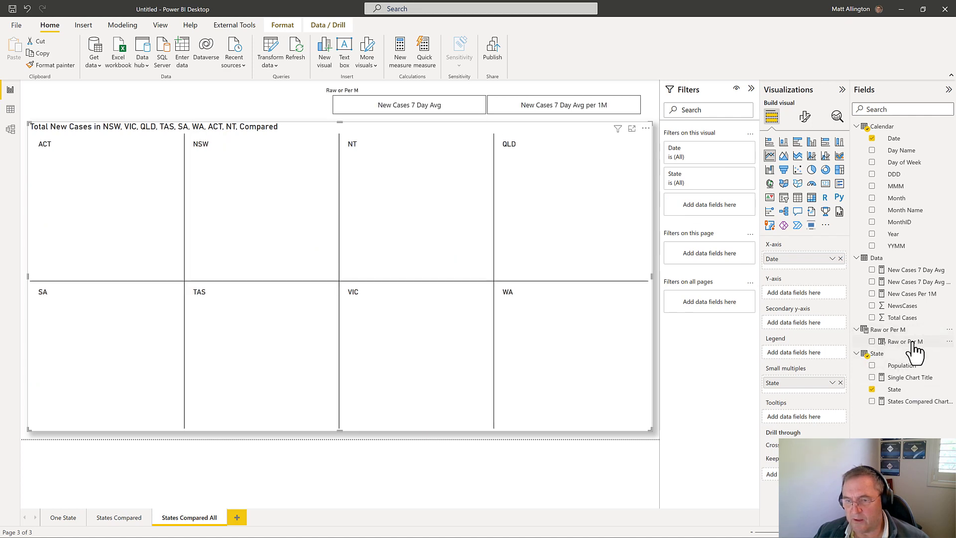
{"action": "left_click_drag", "start_coordinate": [908, 342], "coordinate": [806, 299]}
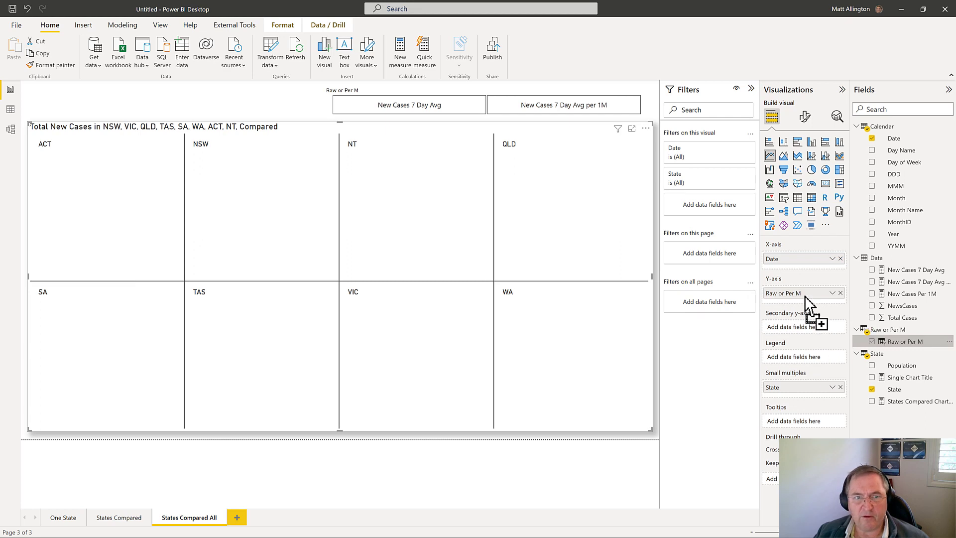
Step: Test the Raw or Per M slicer by switching between both measures, ending on New Cases 7 Day Avg per 1M
{"action": "left_click", "coordinate": [394, 106]}
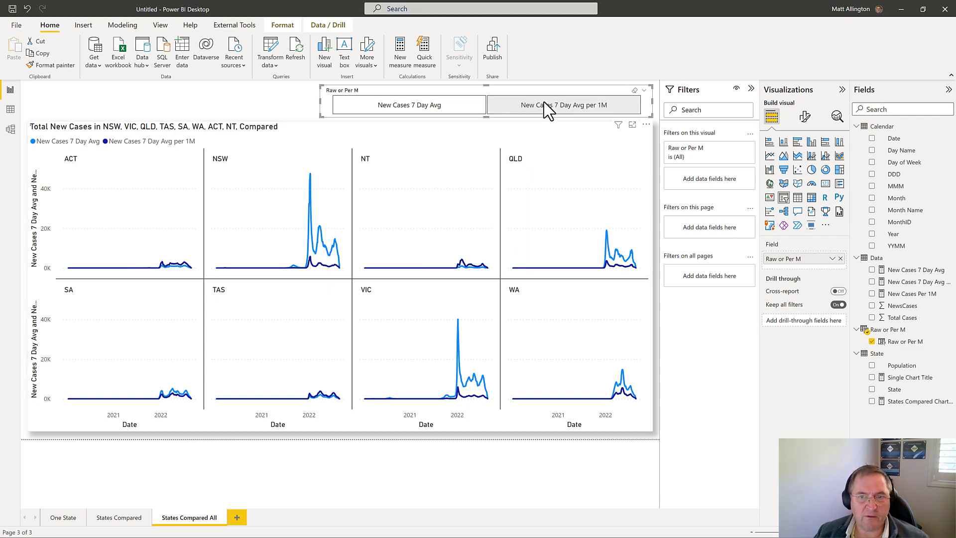
{"action": "left_click", "coordinate": [573, 107]}
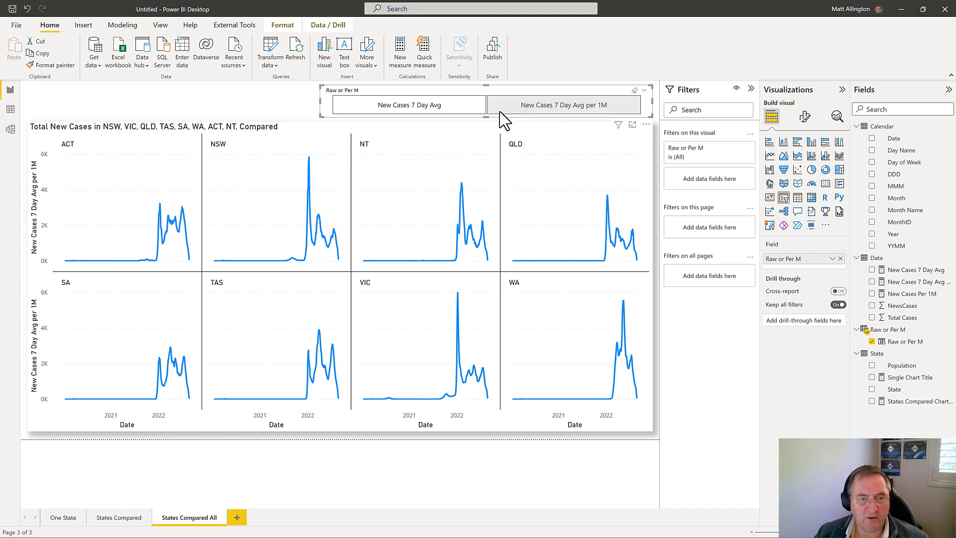
{"action": "left_click", "coordinate": [444, 107]}
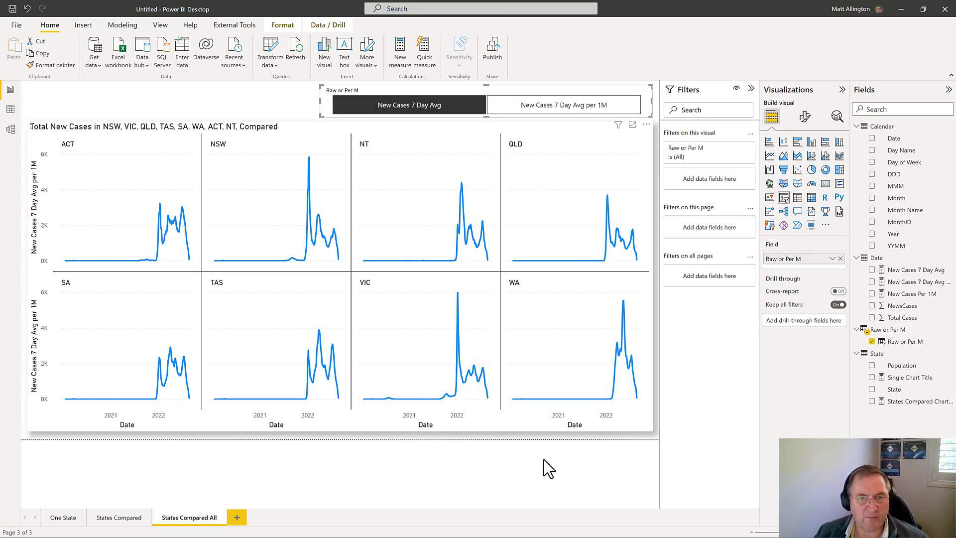
{"action": "left_click", "coordinate": [548, 98]}
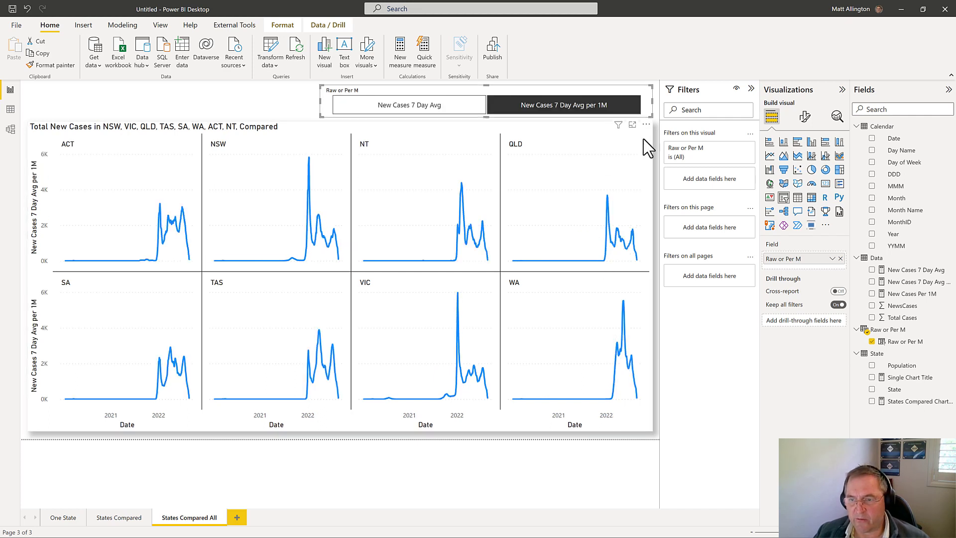
Step: Turn on the Raw or Per M slicer's shadow effect and narrow the slicer from its left edge
{"action": "left_click", "coordinate": [805, 116]}
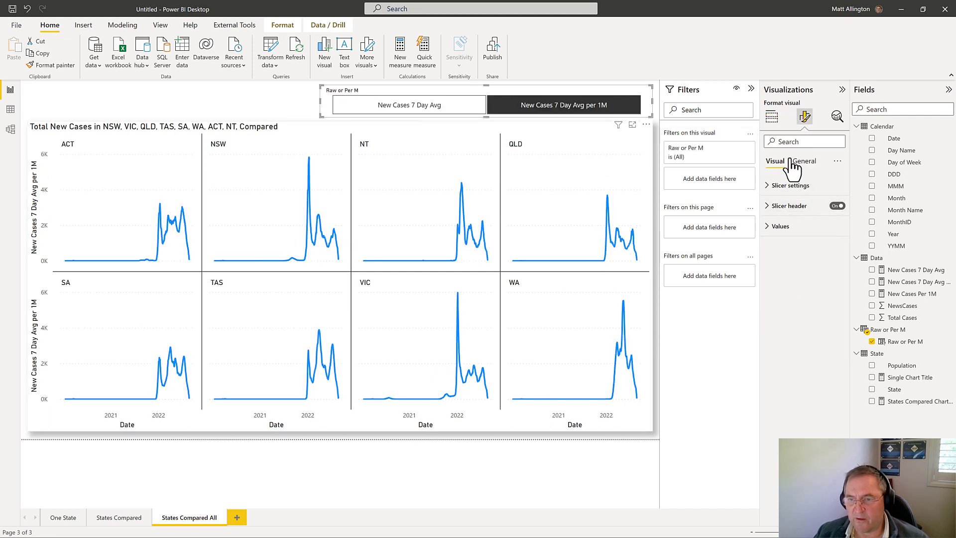
{"action": "left_click", "coordinate": [799, 162]}
{"action": "left_click", "coordinate": [781, 226]}
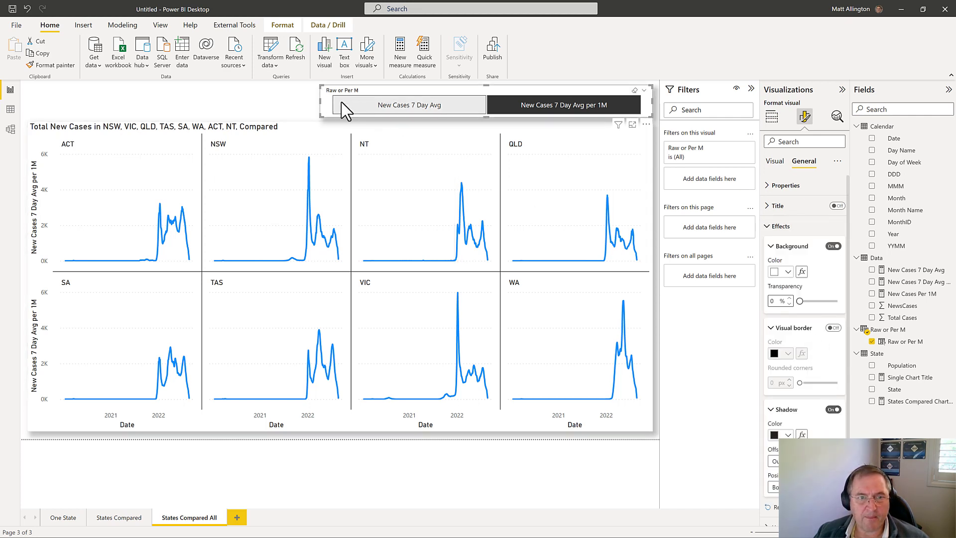
{"action": "left_click_drag", "start_coordinate": [320, 101], "coordinate": [369, 104]}
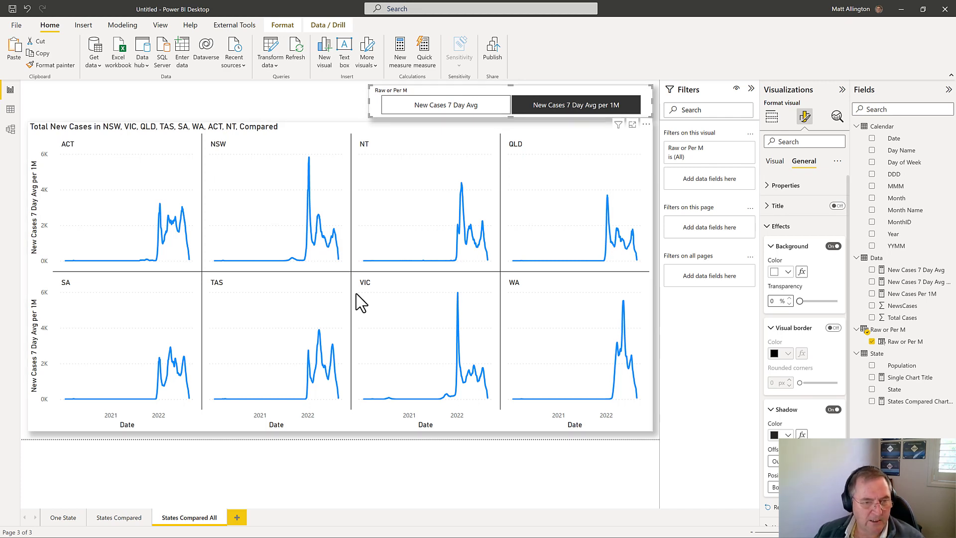
Step: Copy the Raw or Per M slicer to the States Compared page, keeping it in sync and set to New Cases 7 Day Avg per 1M
{"action": "left_click", "coordinate": [125, 520]}
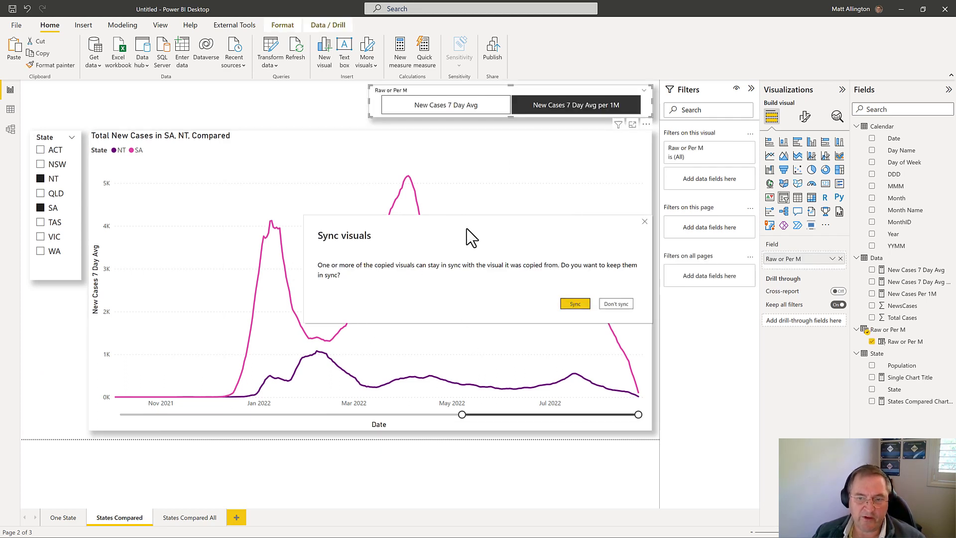
{"action": "left_click", "coordinate": [576, 304]}
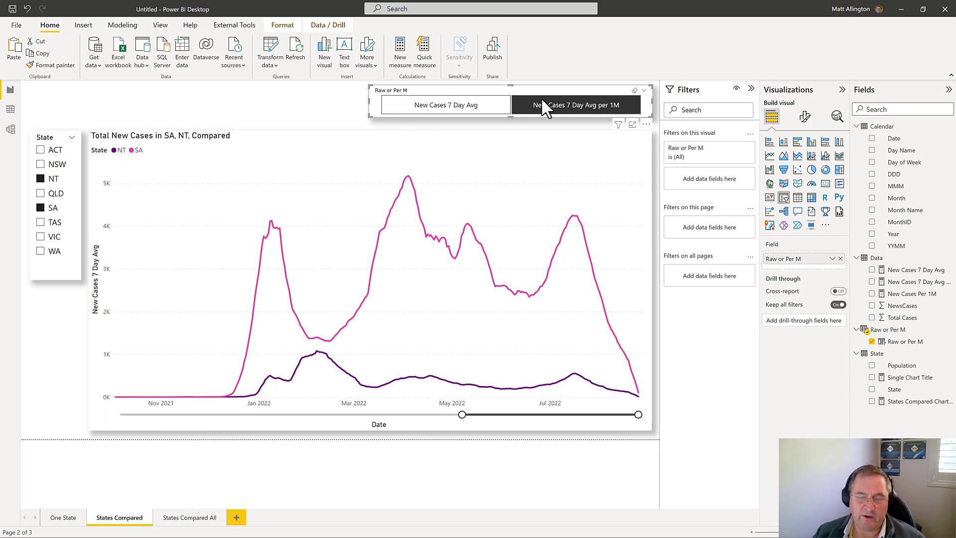
{"action": "left_click", "coordinate": [570, 103]}
{"action": "left_click", "coordinate": [572, 106]}
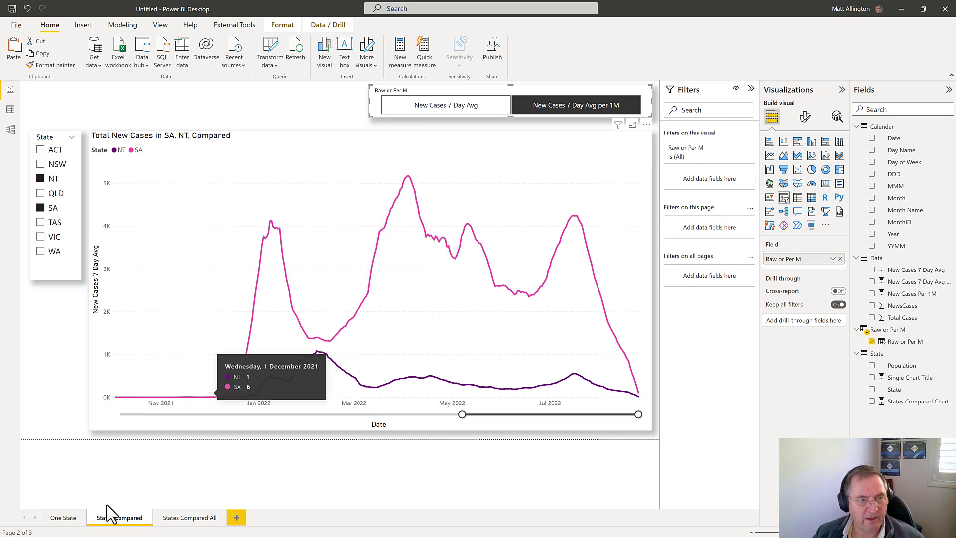
Step: Paste the Raw or Per M slicer onto the One State page, keeping it in sync
{"action": "left_click", "coordinate": [75, 520]}
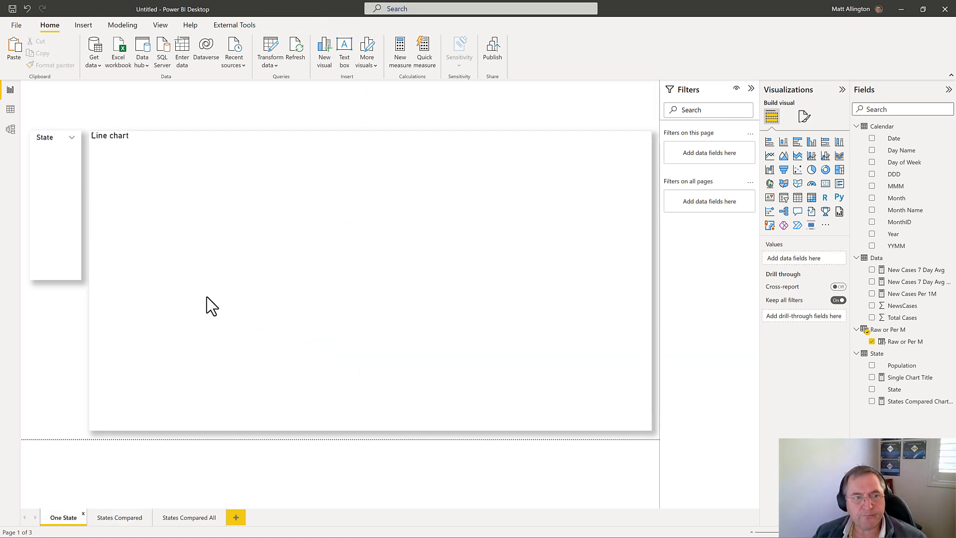
{"action": "key", "text": "ctrl+v"}
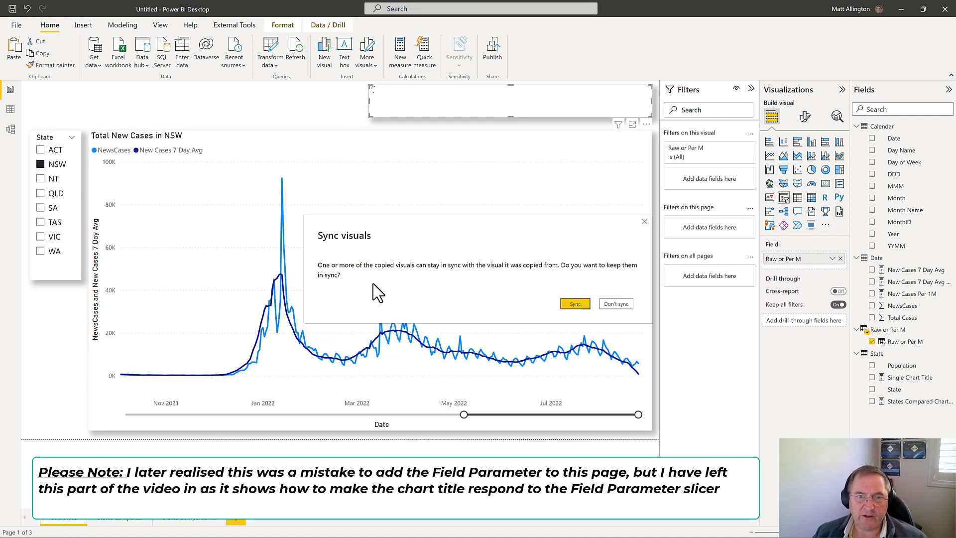
{"action": "left_click", "coordinate": [574, 303]}
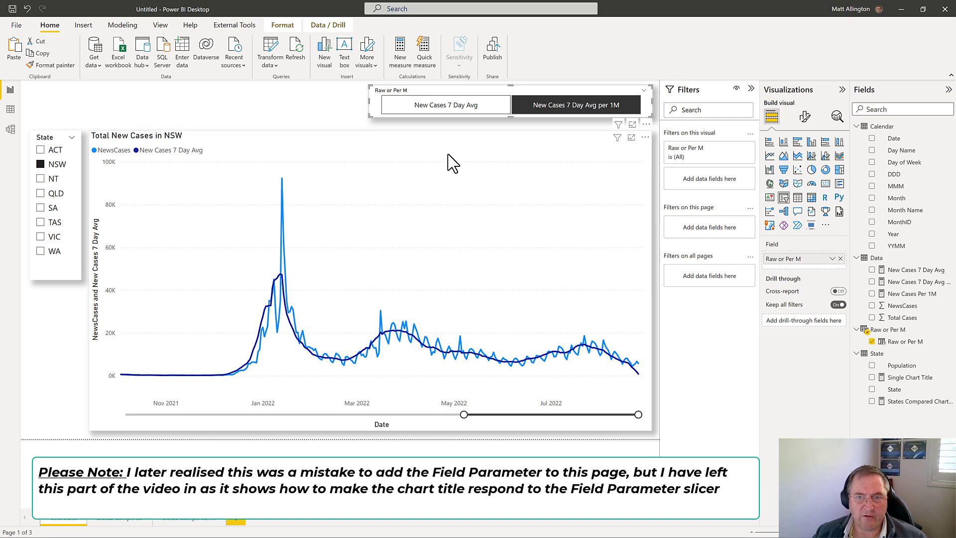
Step: Examine the Single Chart Title formula and the Raw or Per M table's order column in Data view
{"action": "left_click", "coordinate": [911, 378]}
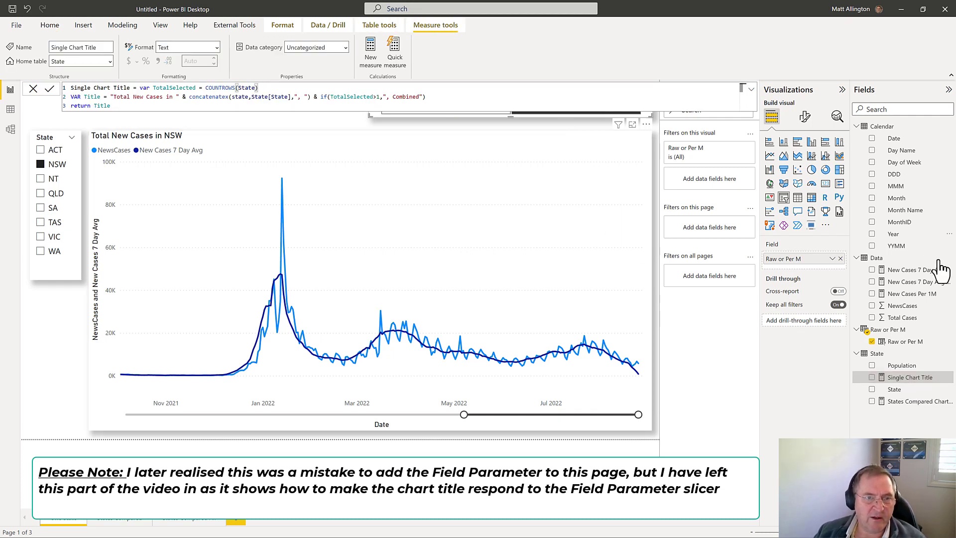
{"action": "left_click", "coordinate": [892, 330]}
{"action": "left_click", "coordinate": [10, 110]}
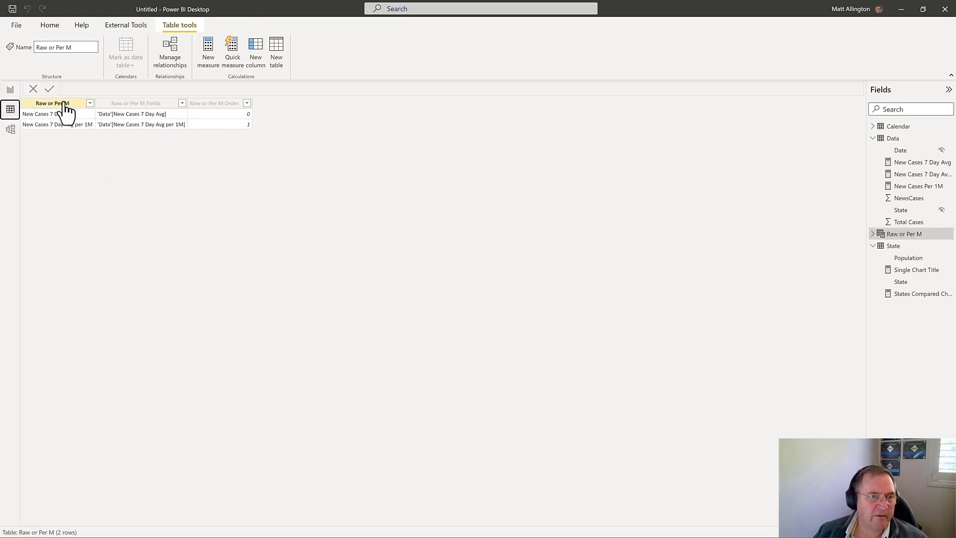
{"action": "left_click", "coordinate": [215, 104]}
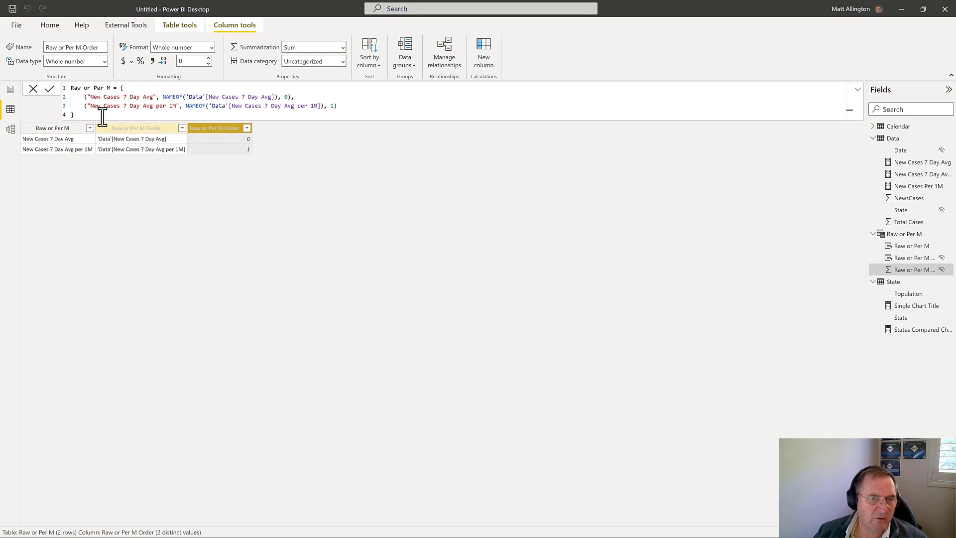
{"action": "left_click", "coordinate": [12, 89]}
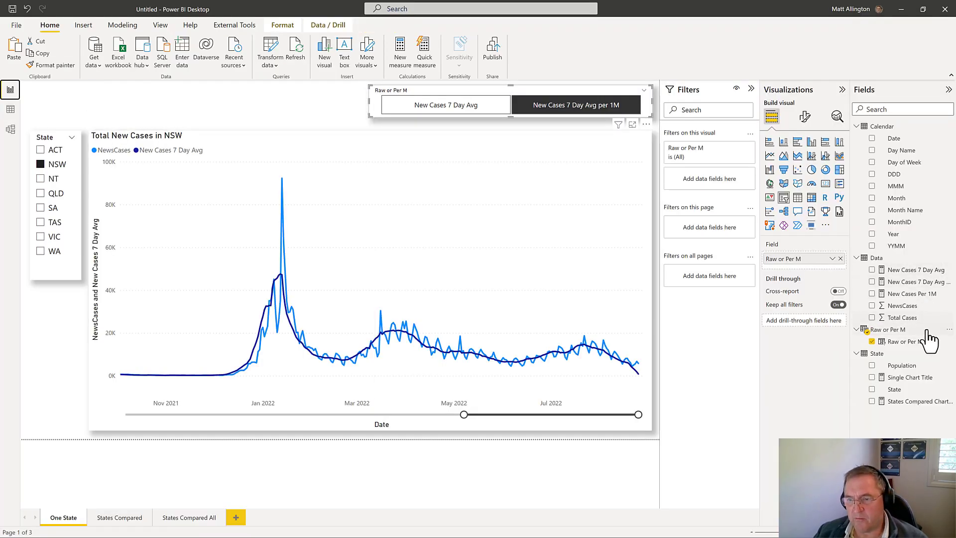
Step: Start a LeadText variable in the Single Chart Title measure with IF and SELECTEDVALUE of 'Raw or Per M'[Raw or Per M Order]
{"action": "left_click", "coordinate": [921, 378]}
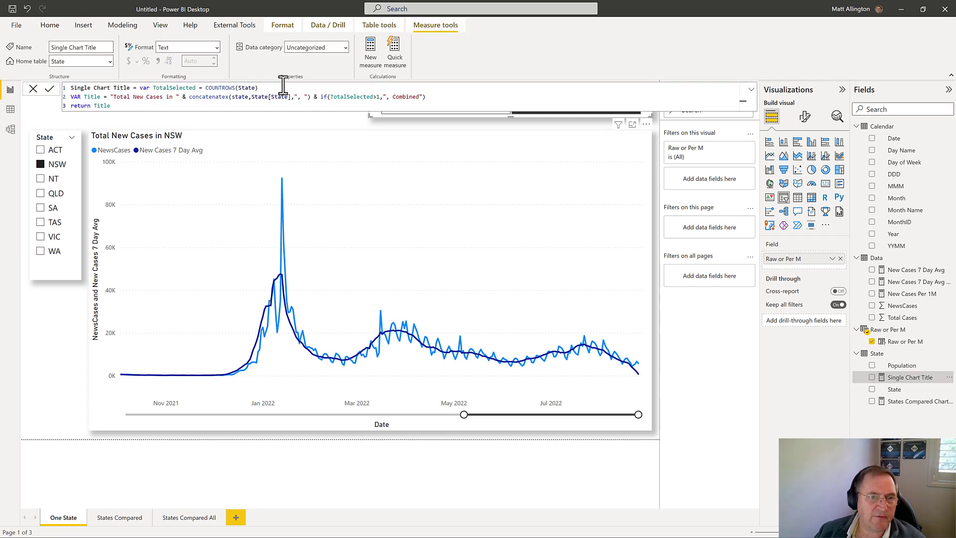
{"action": "key", "text": "shift+Return"}
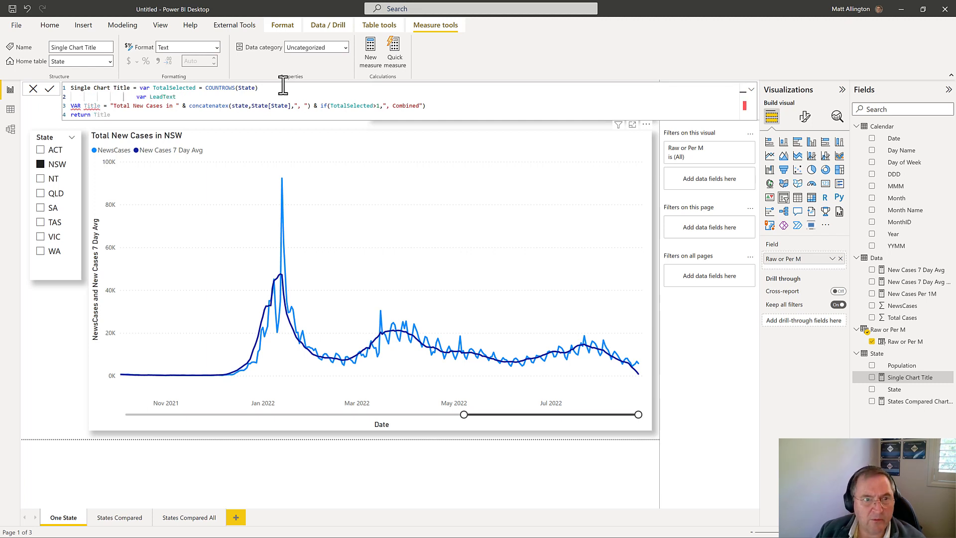
{"action": "type", "text": "var LeadText = if(select"}
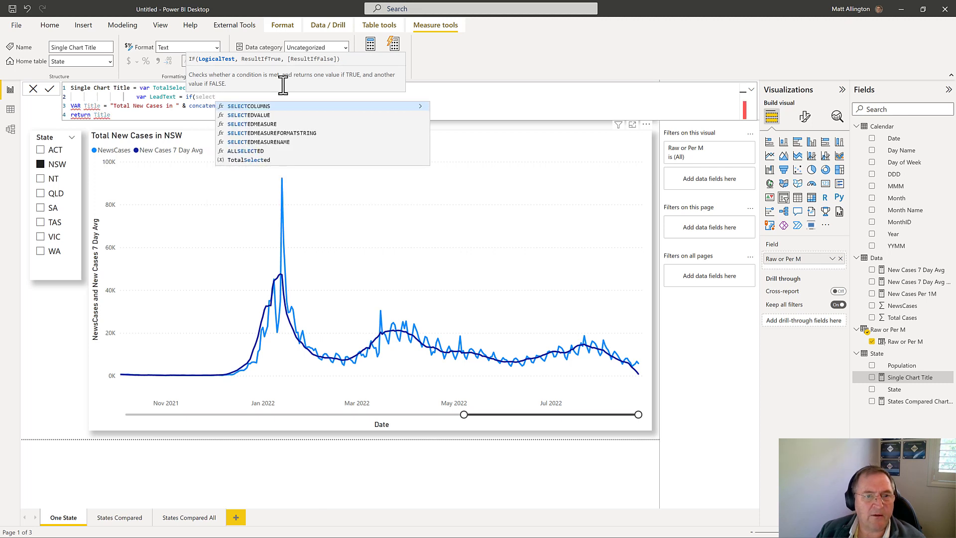
{"action": "key", "text": "Down"}
{"action": "key", "text": "Tab"}
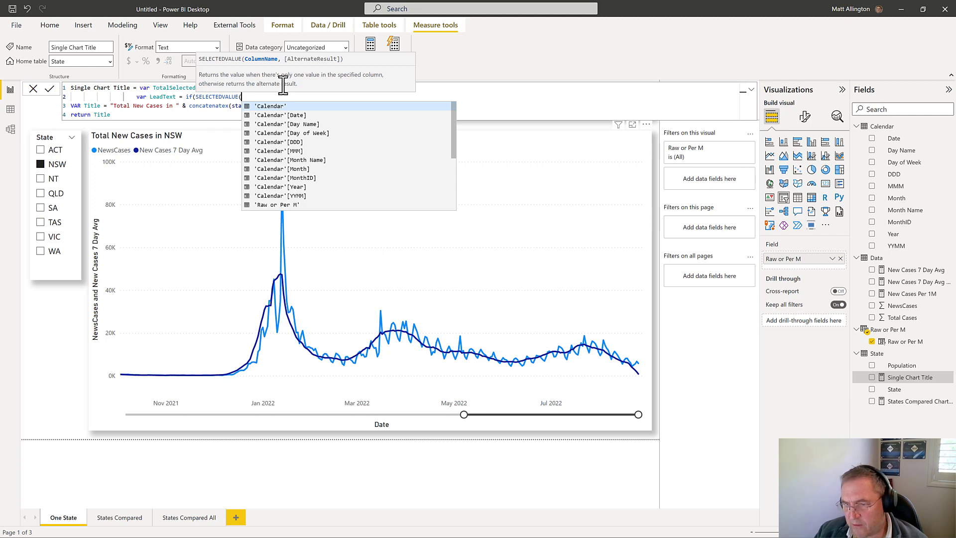
{"action": "type", "text": "raw"}
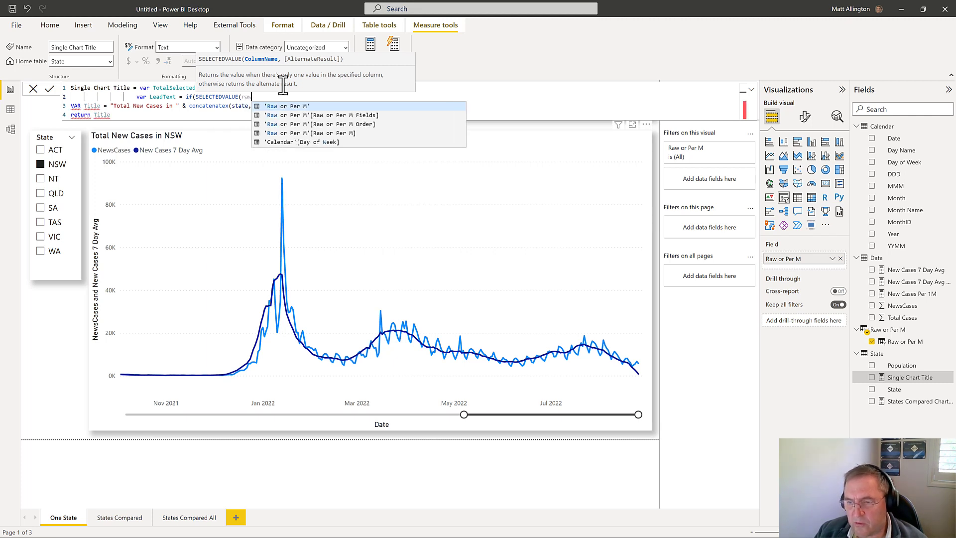
{"action": "key", "text": "Down"}
{"action": "key", "text": "Down"}
{"action": "key", "text": "Tab"}
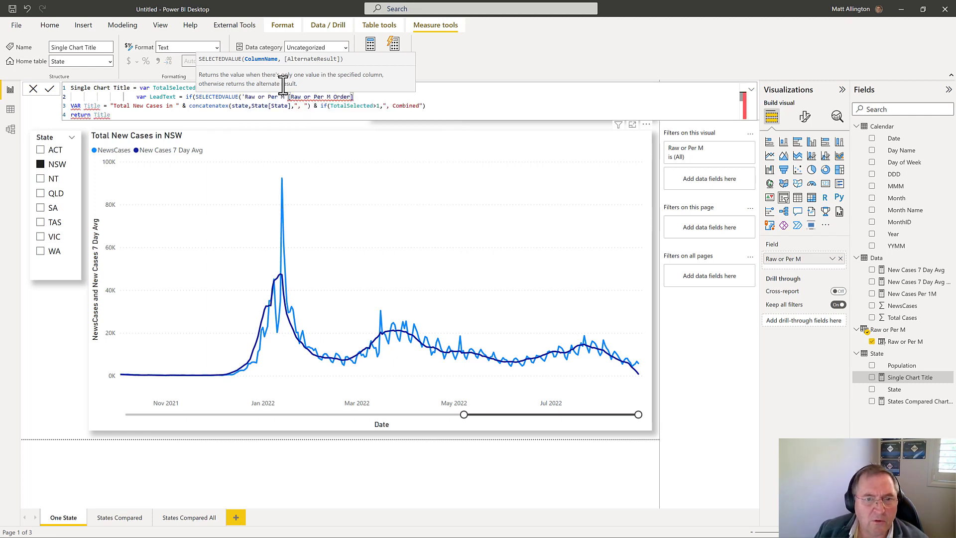
{"action": "type", "text": ")"}
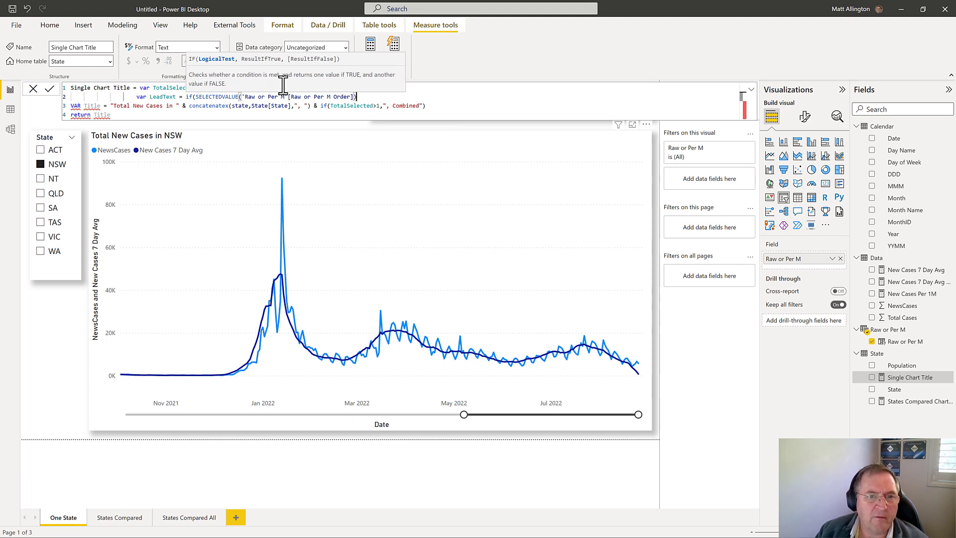
{"action": "type", "text": ",1,"}
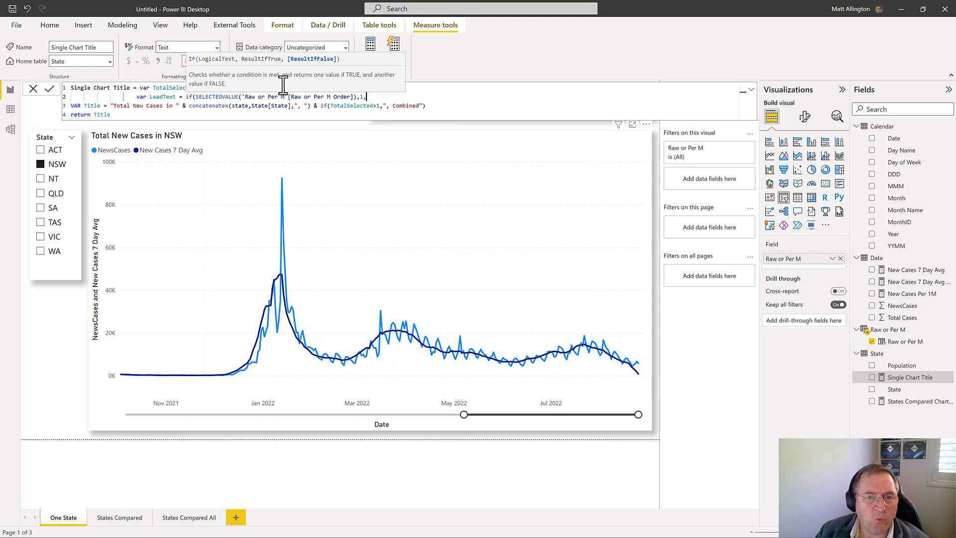
{"action": "type", "text": "\"Total New Cases"}
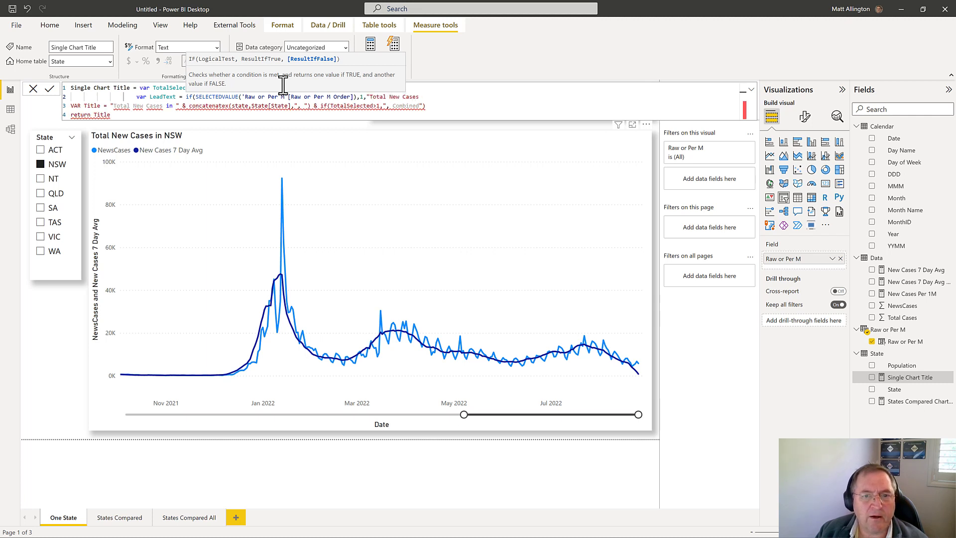
Step: Complete LeadText's IF with the condition = 1, returning "Total New Cases in " if true and "Total New Cases Per 1M Pop in " otherwise
{"action": "type", "text": "\"Total New Cases in"}
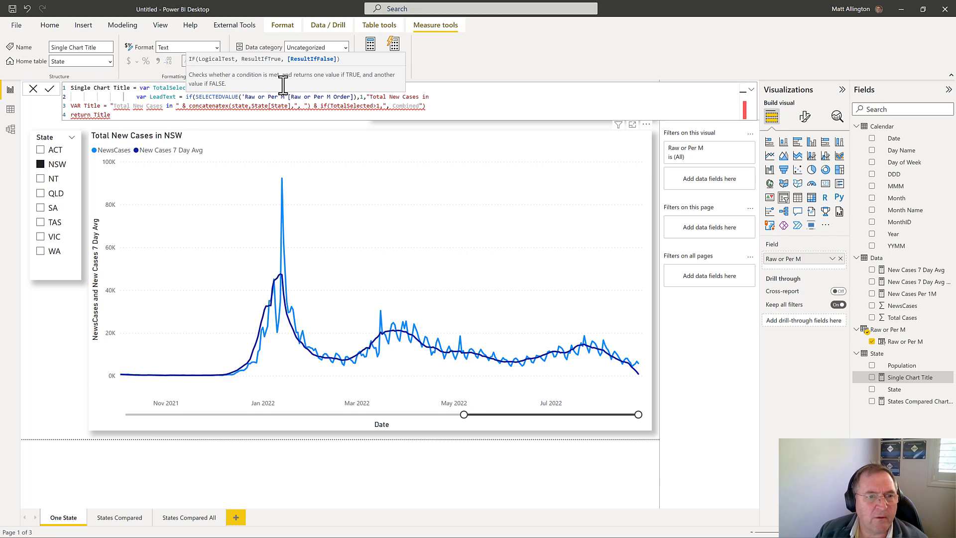
{"action": "type", "text": " \",\"Total New Cases Per 1M Pe"}
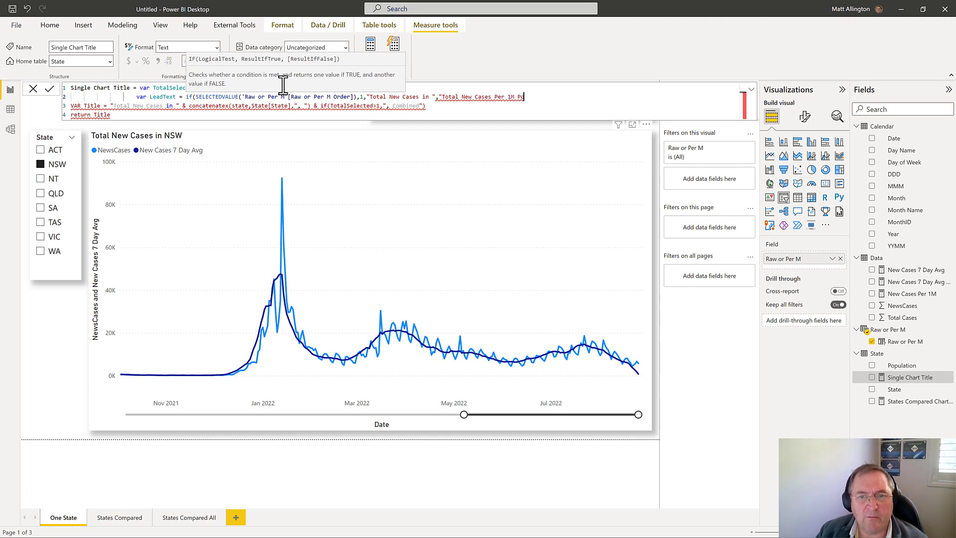
{"action": "type", "text": "\")"}
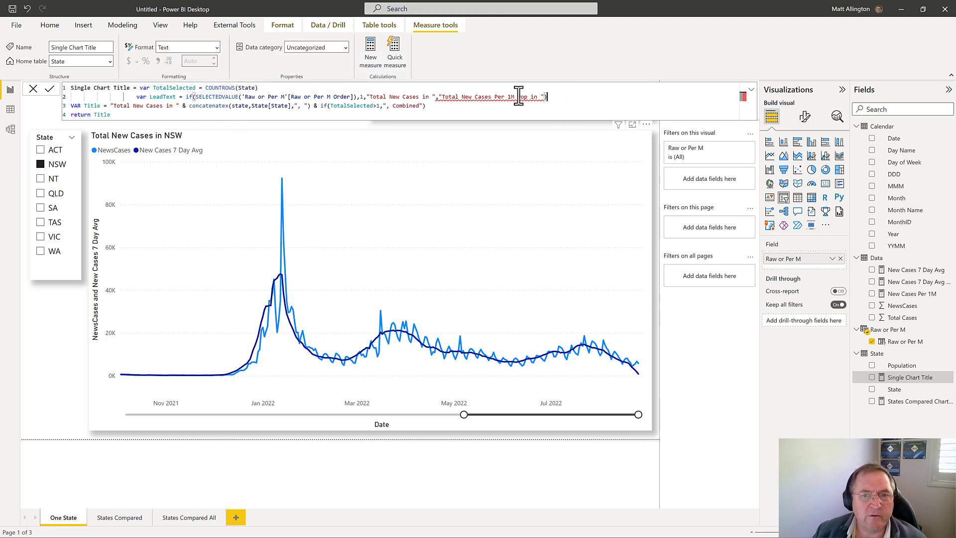
{"action": "left_click", "coordinate": [357, 96]}
{"action": "key", "text": "BackSpace"}
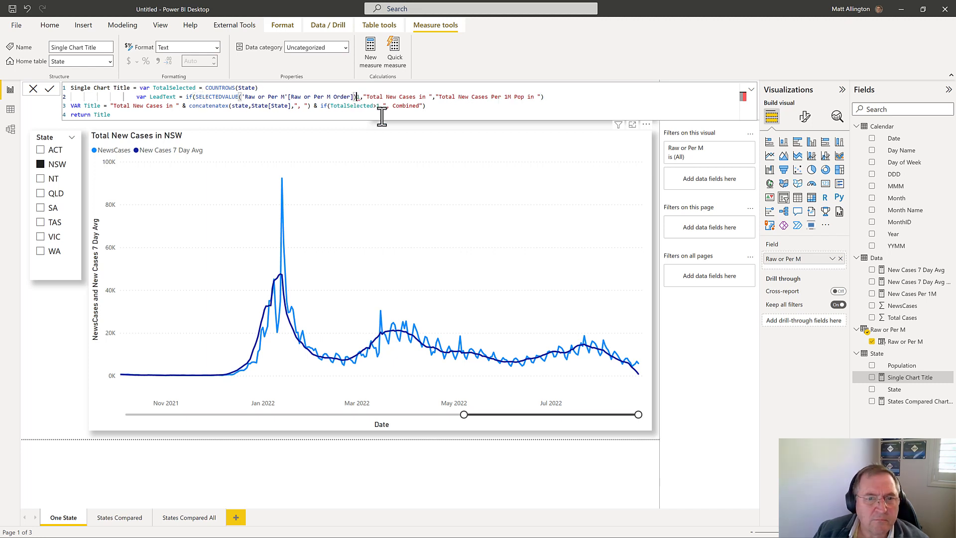
{"action": "type", "text": "= 1"}
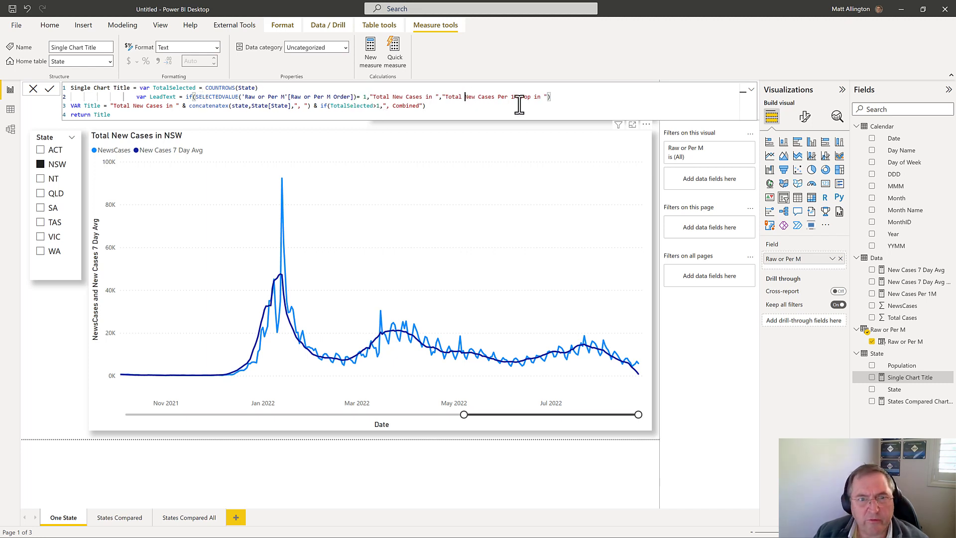
{"action": "left_click", "coordinate": [572, 98]}
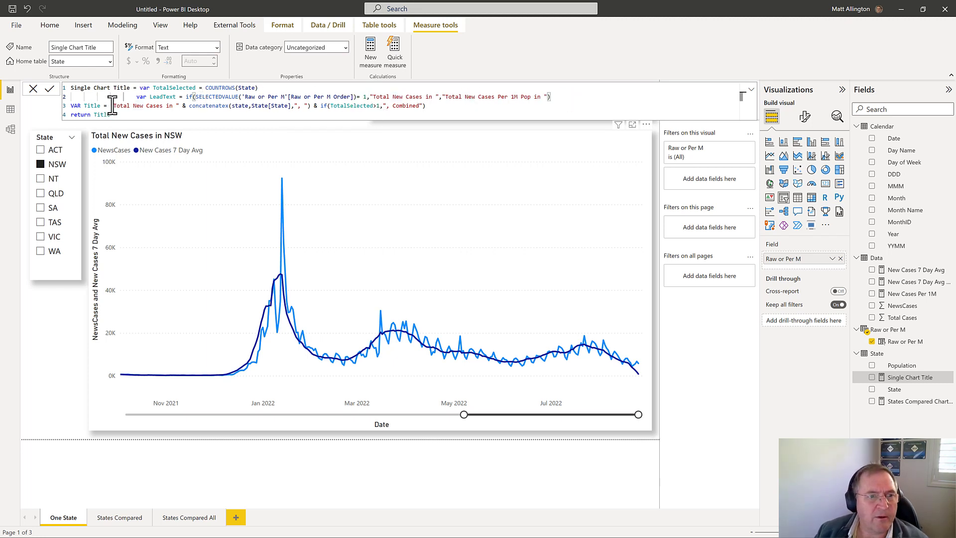
Step: Replace the "Total New Cases in " text in the Title variable with LeadText and commit the measure
{"action": "left_click_drag", "start_coordinate": [111, 105], "coordinate": [181, 113]}
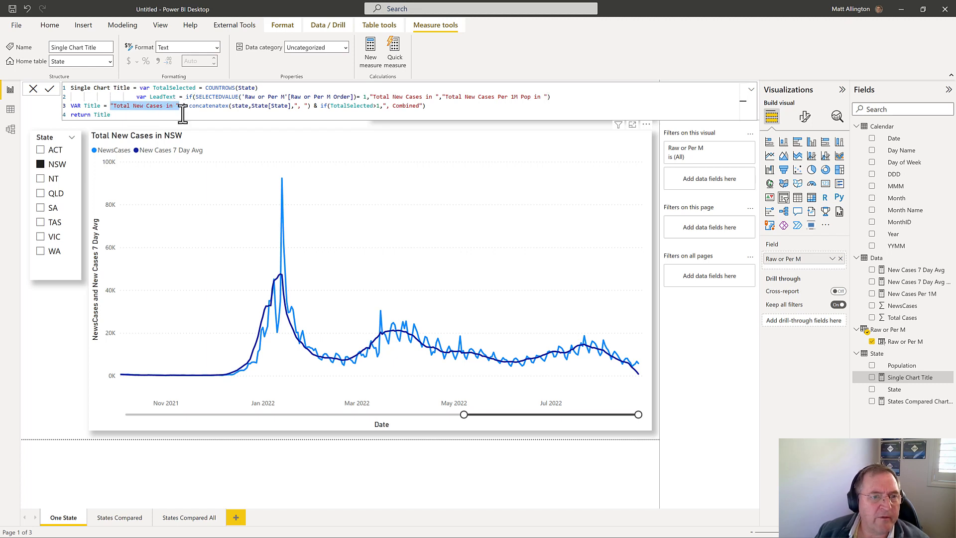
{"action": "type", "text": "LeadText"}
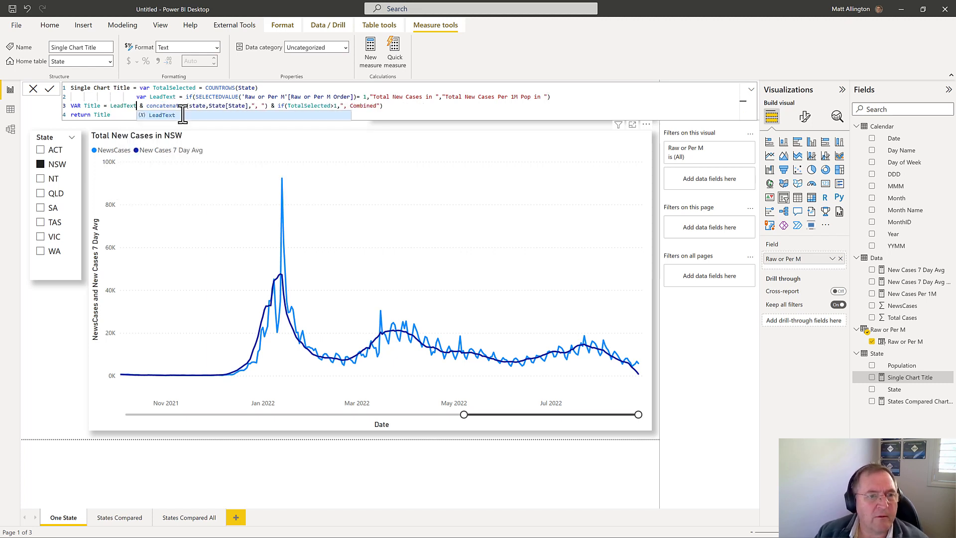
{"action": "key", "text": "Return"}
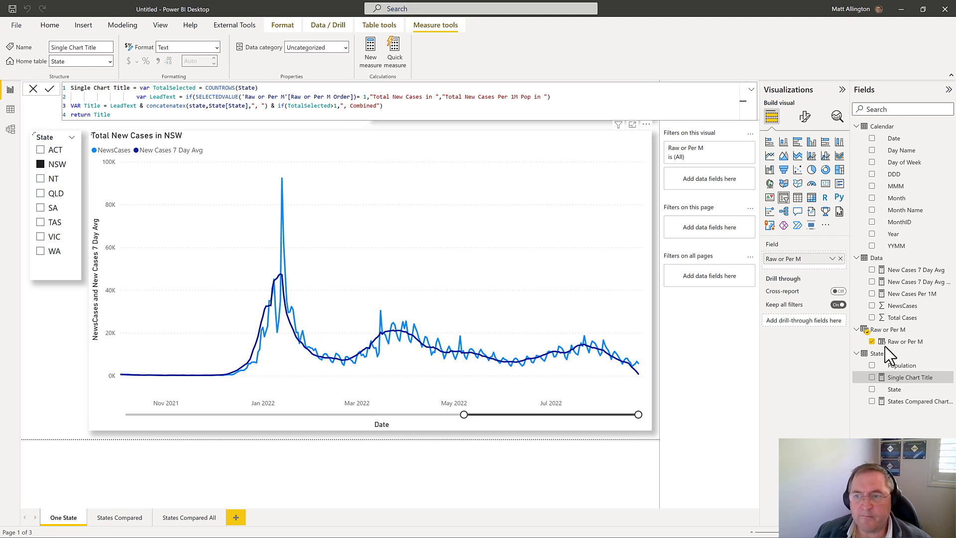
{"action": "left_click", "coordinate": [878, 353]}
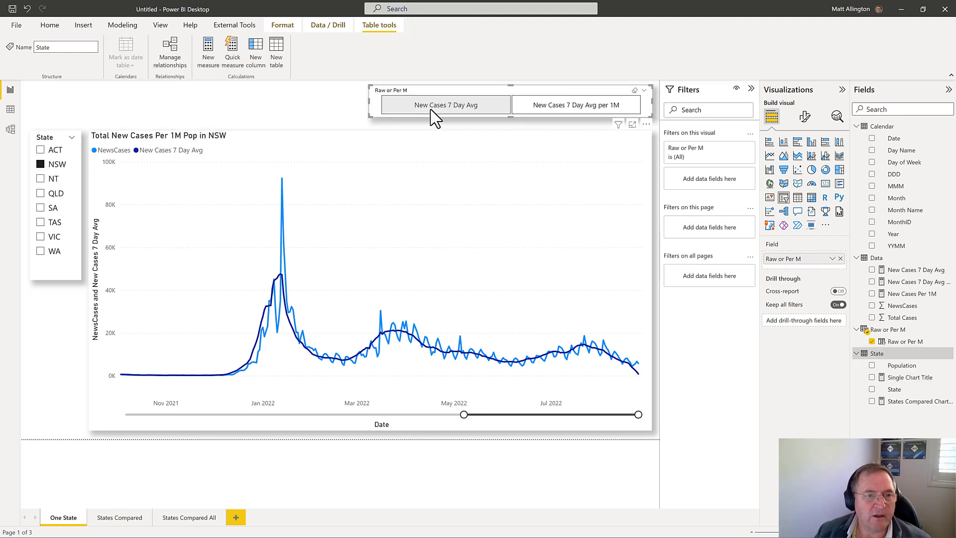
Step: Check the chart title against both Raw or Per M slicer options, ending on New Cases 7 Day Avg per 1M
{"action": "left_click", "coordinate": [471, 110]}
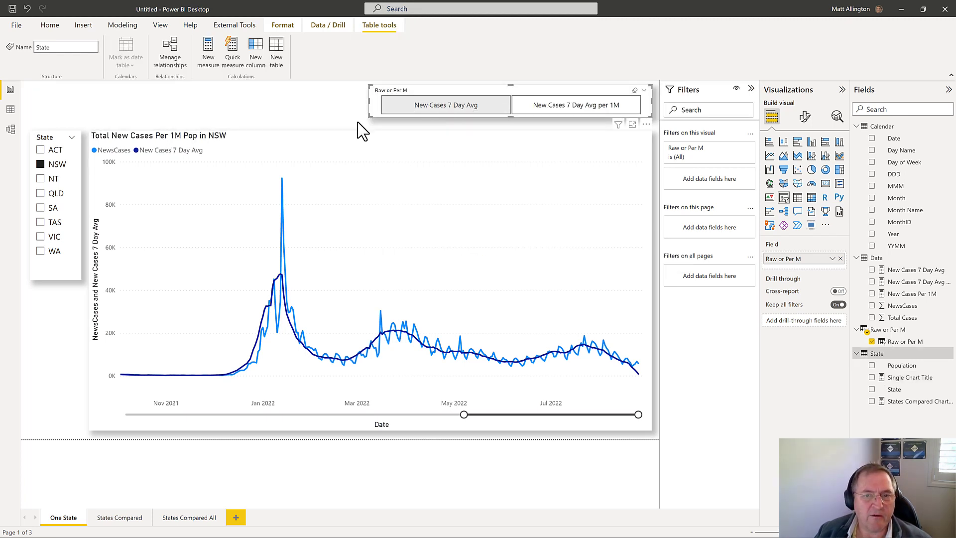
{"action": "left_click", "coordinate": [543, 104]}
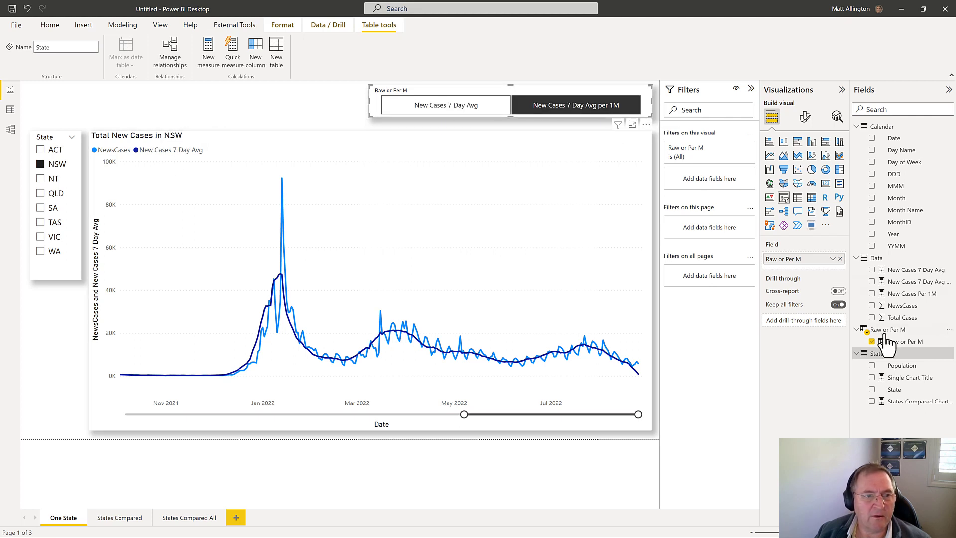
Step: Change the LeadText condition in Single Chart Title to compare the selected order with 0, and commit the measure
{"action": "left_click", "coordinate": [912, 378]}
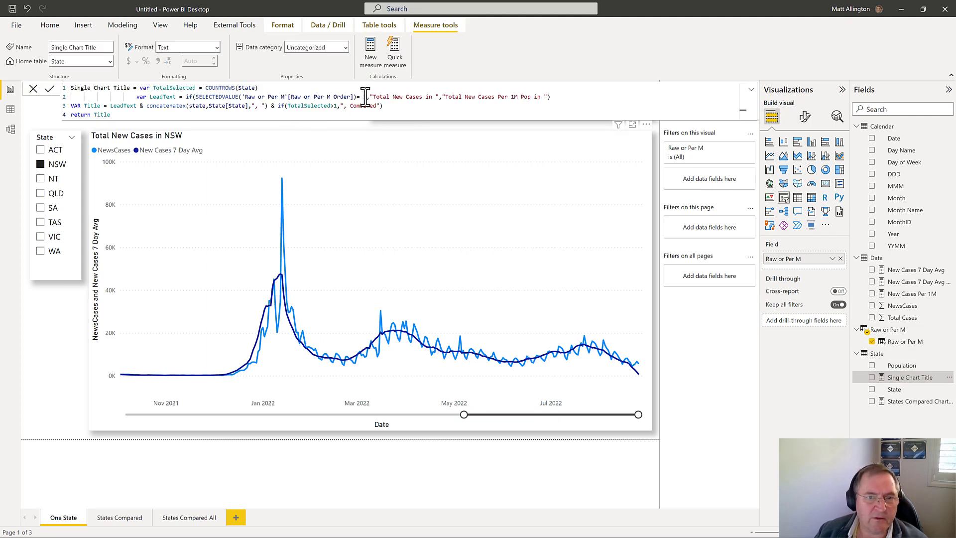
{"action": "double_click", "coordinate": [364, 97]}
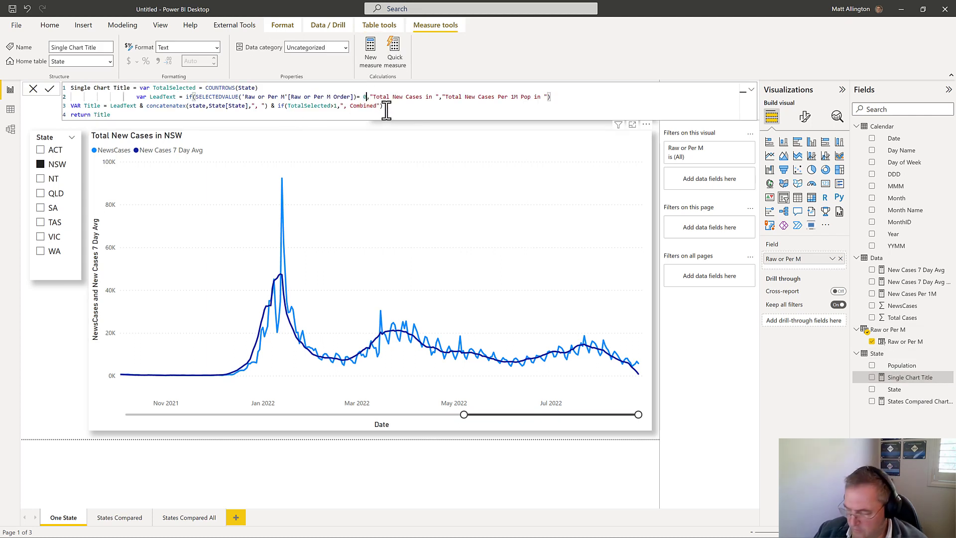
{"action": "type", "text": "0"}
{"action": "left_click", "coordinate": [49, 89]}
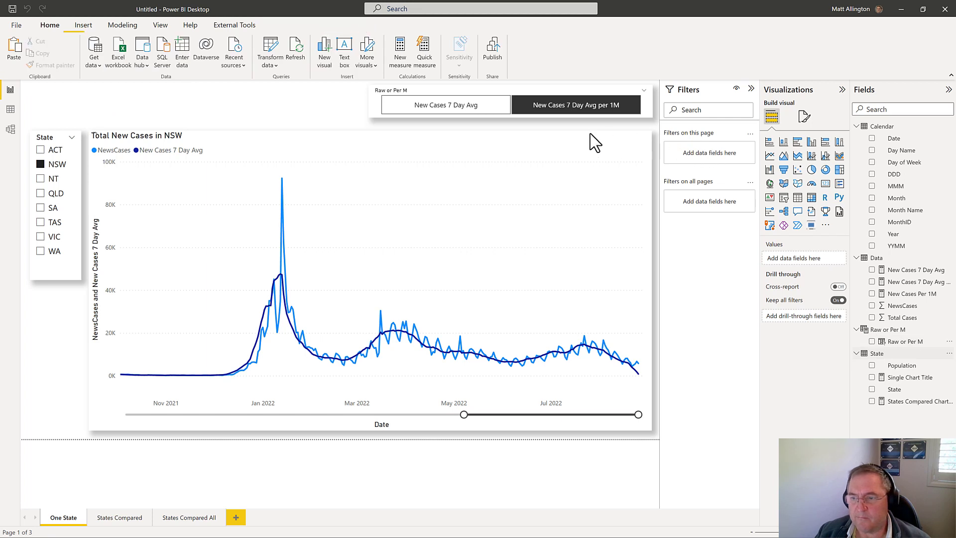
Step: Retest the chart title by alternating the slicer between New Cases 7 Day Avg and New Cases 7 Day Avg per 1M
{"action": "left_click", "coordinate": [474, 111]}
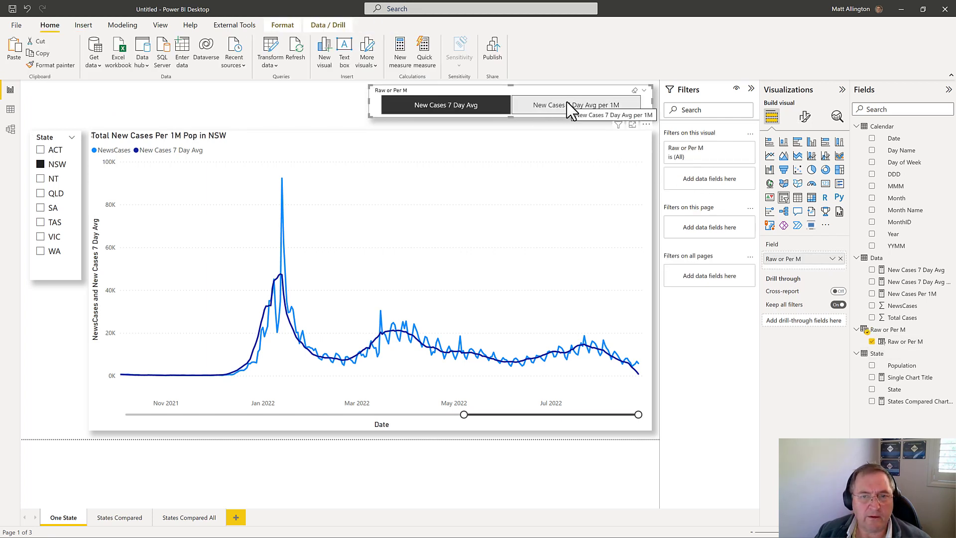
{"action": "left_click", "coordinate": [571, 109]}
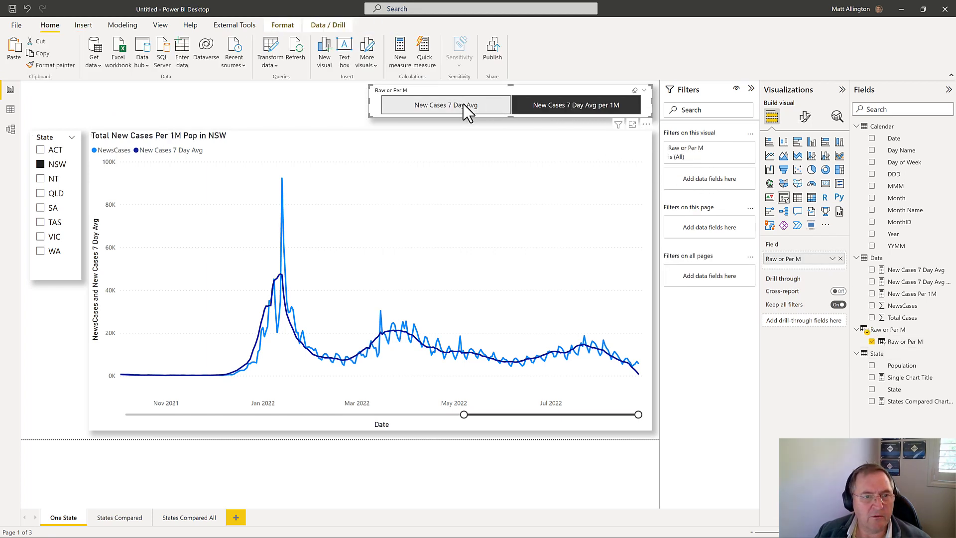
{"action": "left_click", "coordinate": [463, 105]}
{"action": "left_click", "coordinate": [550, 114]}
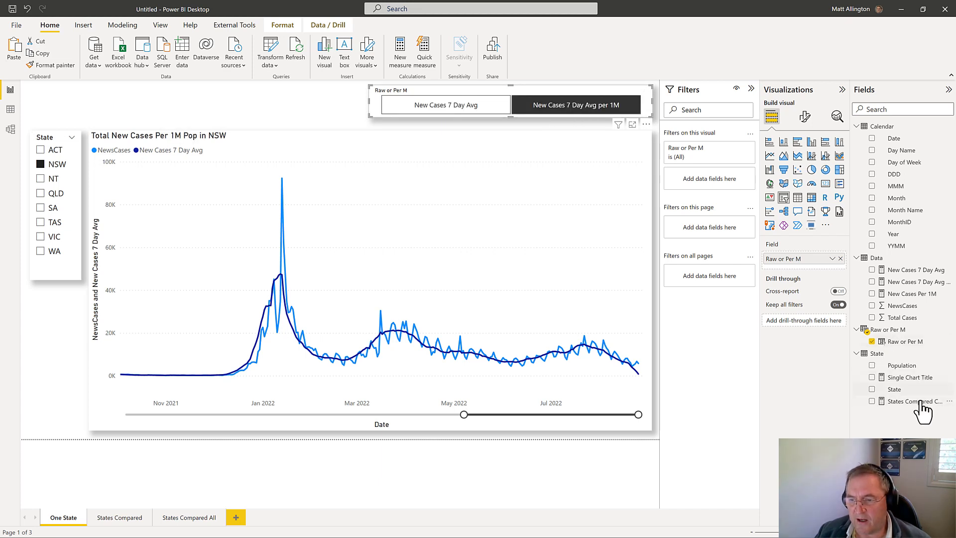
Step: Copy the LeadText variable line from Single Chart Title into the States Compared Chart Title measure, below its TotalSelected variable
{"action": "left_click", "coordinate": [912, 378]}
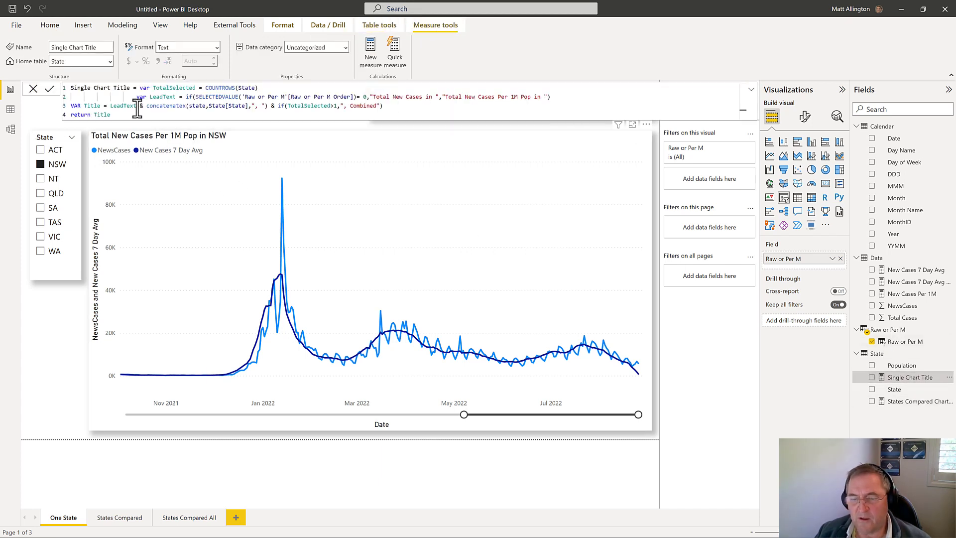
{"action": "left_click_drag", "start_coordinate": [135, 99], "coordinate": [568, 100]}
{"action": "key", "text": "ctrl+c"}
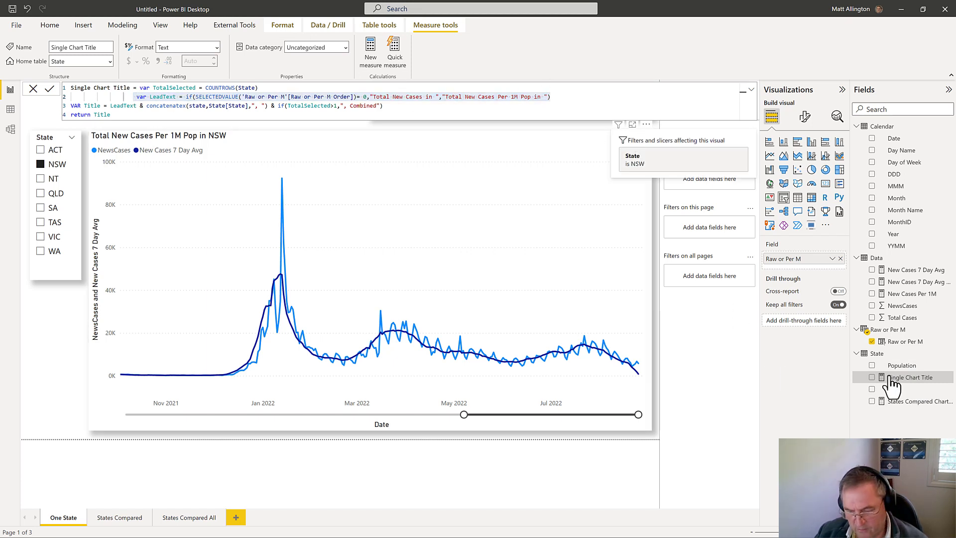
{"action": "left_click", "coordinate": [919, 402]}
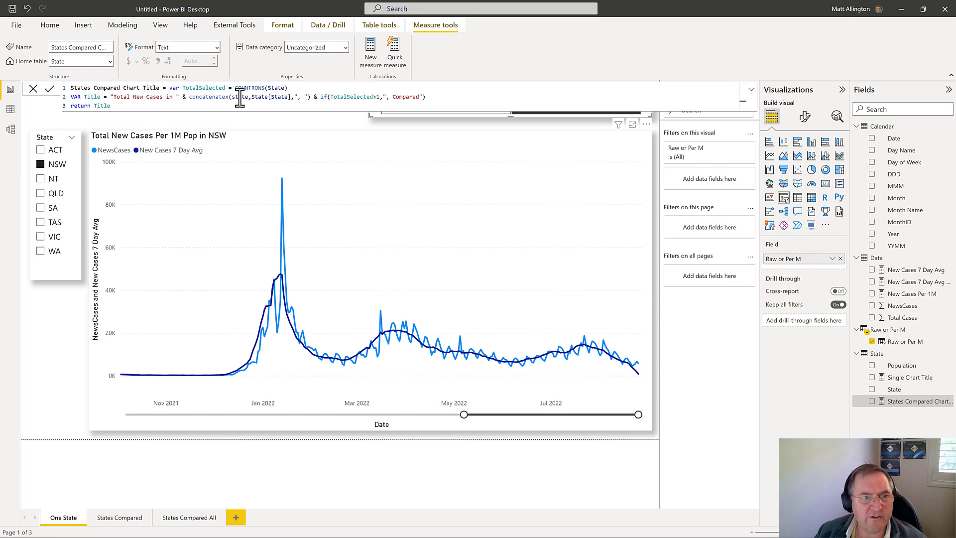
{"action": "left_click", "coordinate": [293, 88]}
{"action": "key", "text": "shift+Return"}
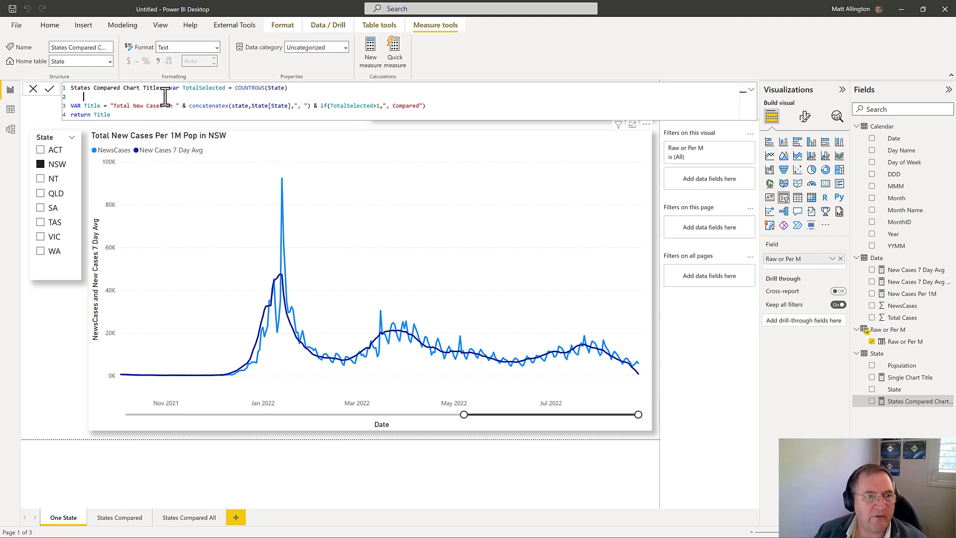
{"action": "key", "text": "ctrl+v"}
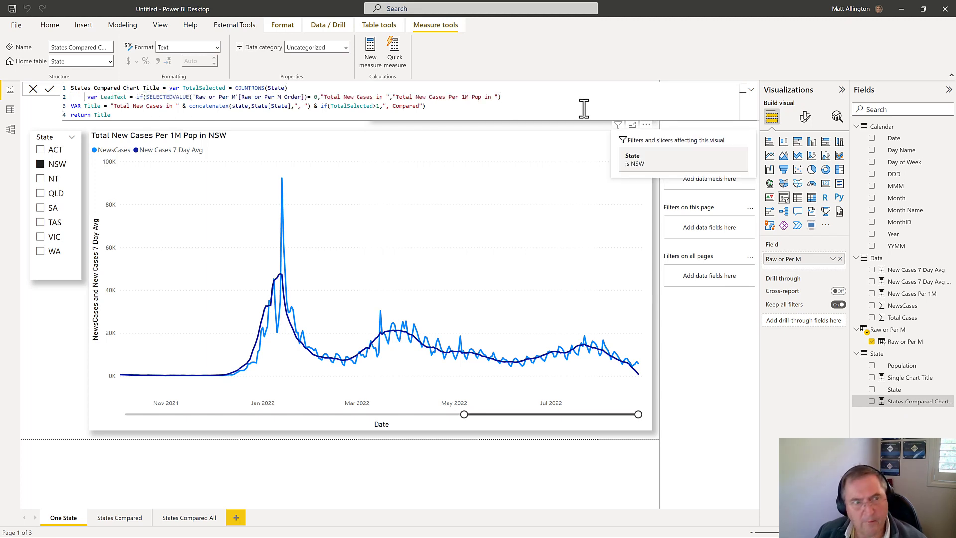
Step: Replace "Total New Cases in " with LeadText in the Title variable of States Compared Chart Title, and commit the measure
{"action": "left_click_drag", "start_coordinate": [111, 106], "coordinate": [178, 109]}
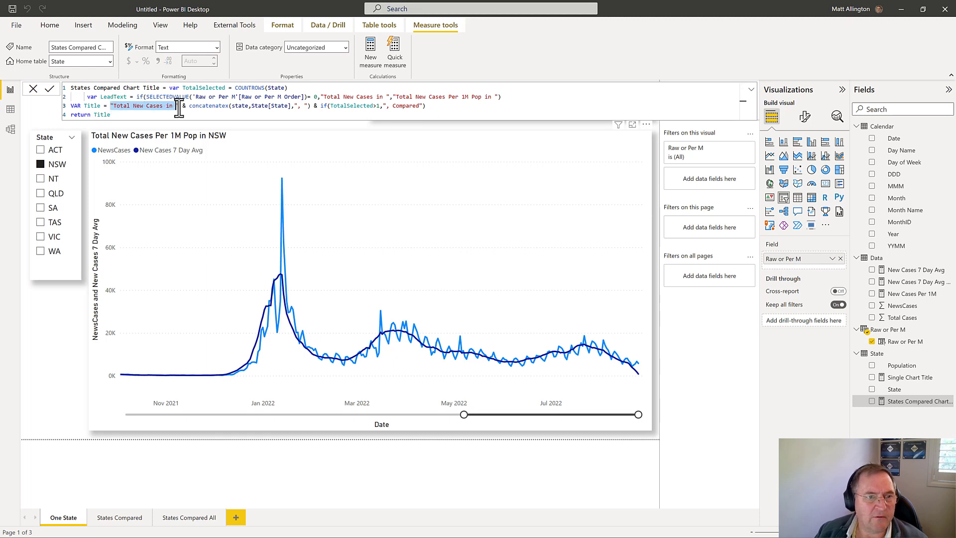
{"action": "type", "text": "LeadText"}
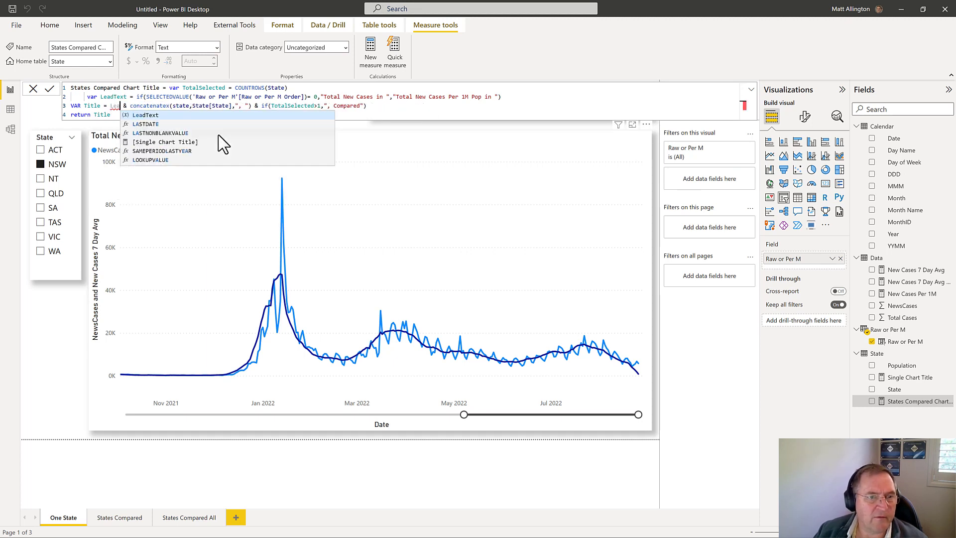
{"action": "left_click", "coordinate": [53, 366]}
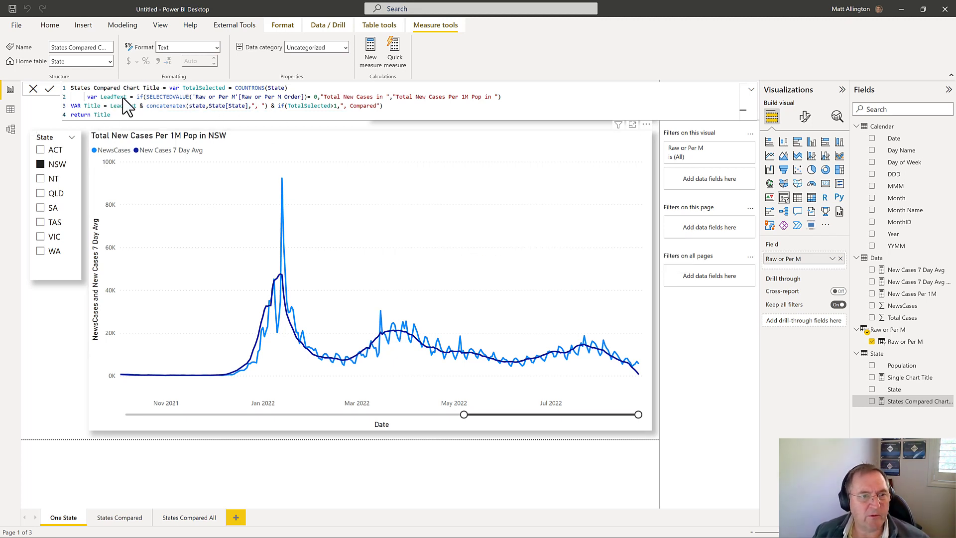
Step: Switch to Bravo to format the DAX of all measures in the model, and return to the Power BI report
{"action": "left_click", "coordinate": [237, 30]}
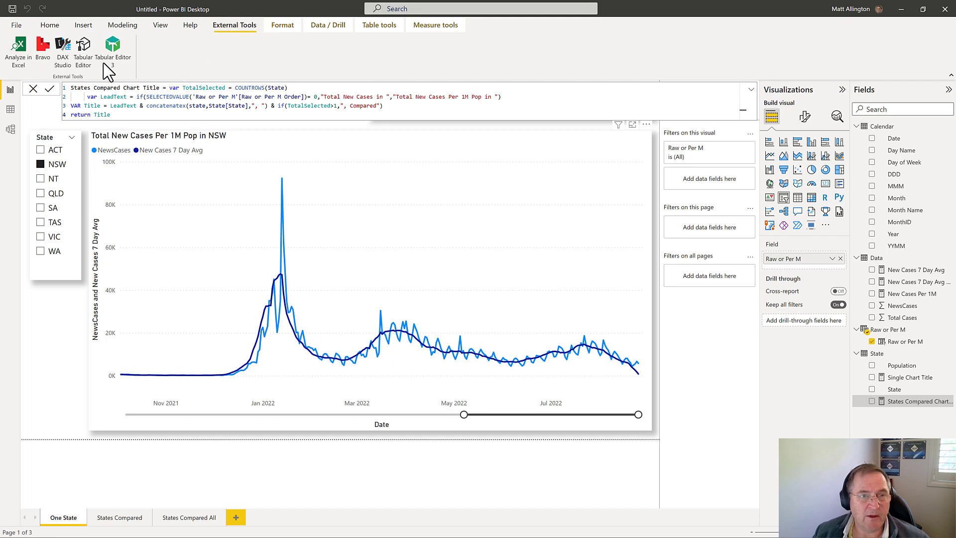
{"action": "left_click", "coordinate": [42, 53]}
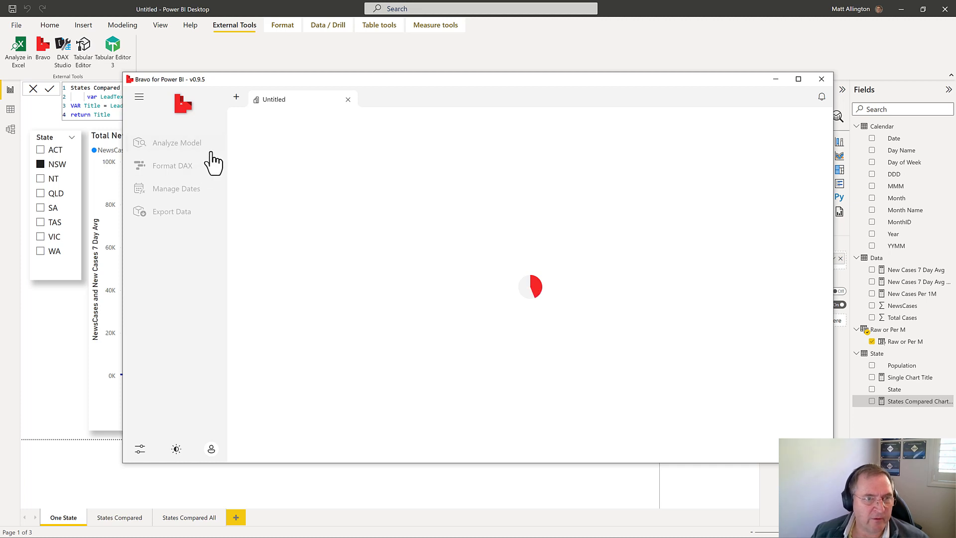
{"action": "left_click", "coordinate": [184, 169]}
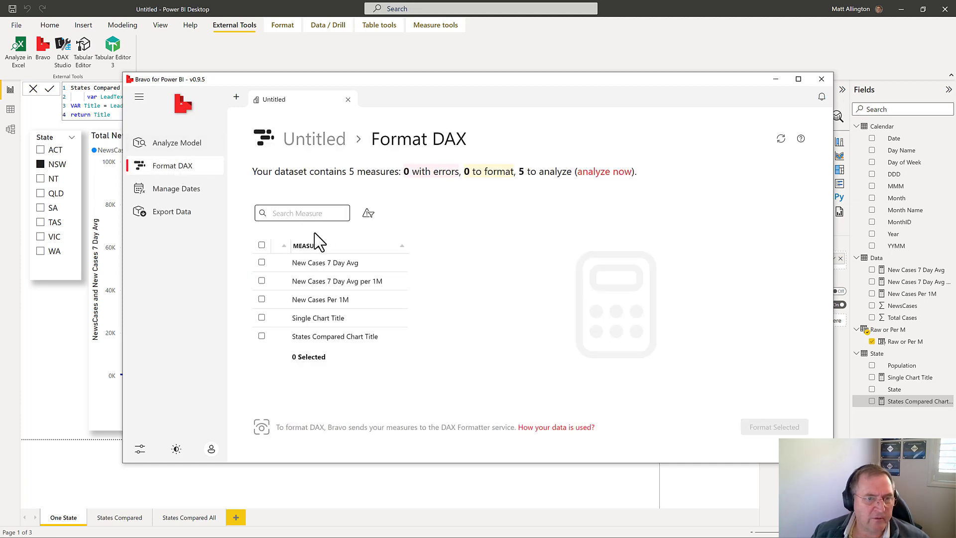
{"action": "left_click", "coordinate": [262, 245]}
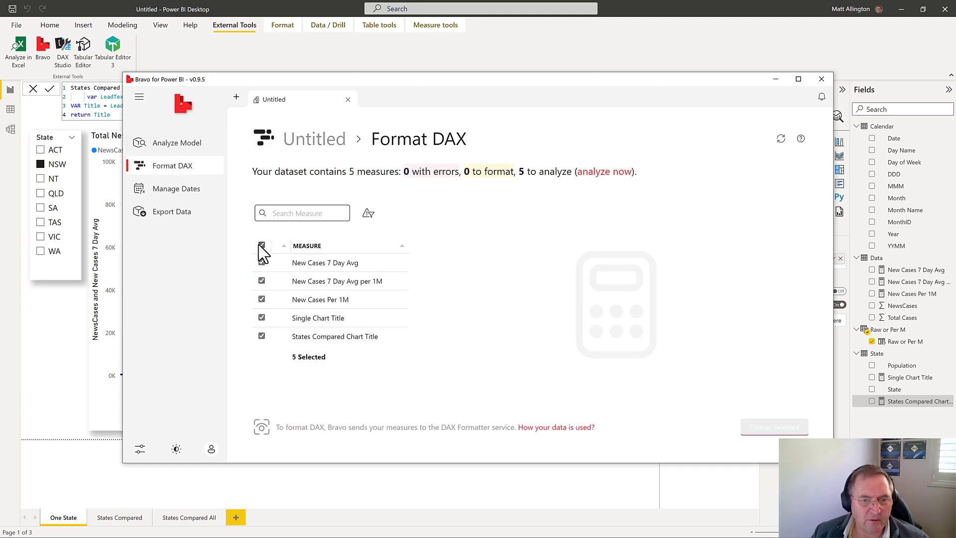
{"action": "left_click", "coordinate": [768, 433]}
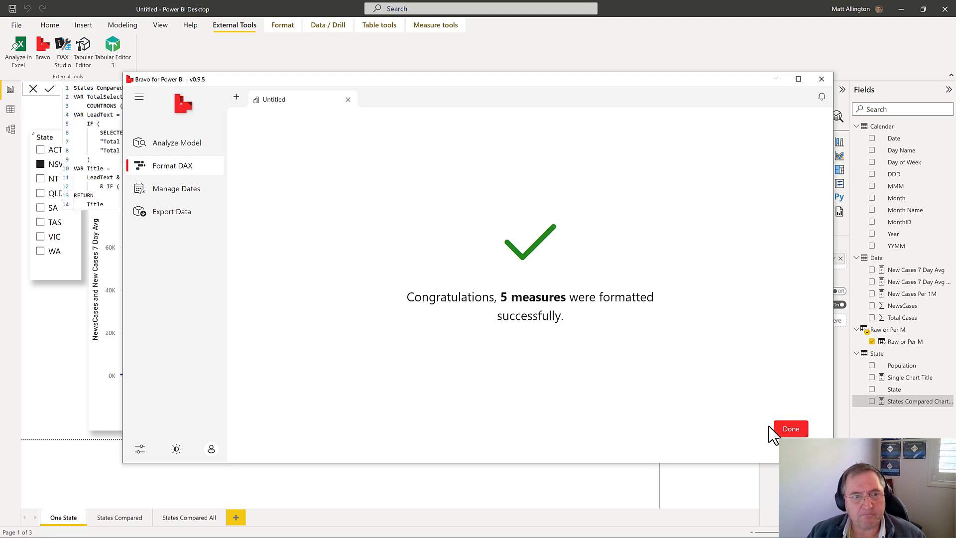
{"action": "left_click", "coordinate": [785, 430]}
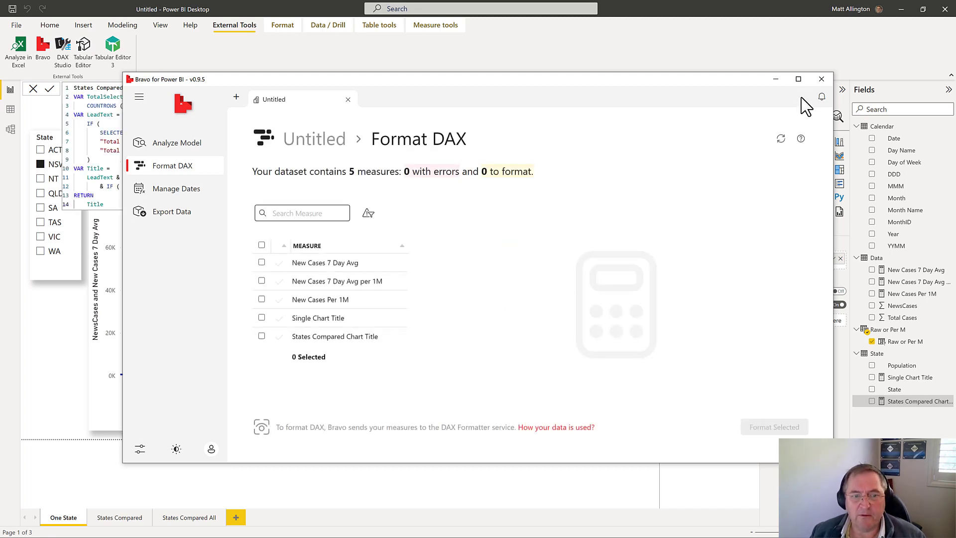
{"action": "left_click", "coordinate": [821, 78]}
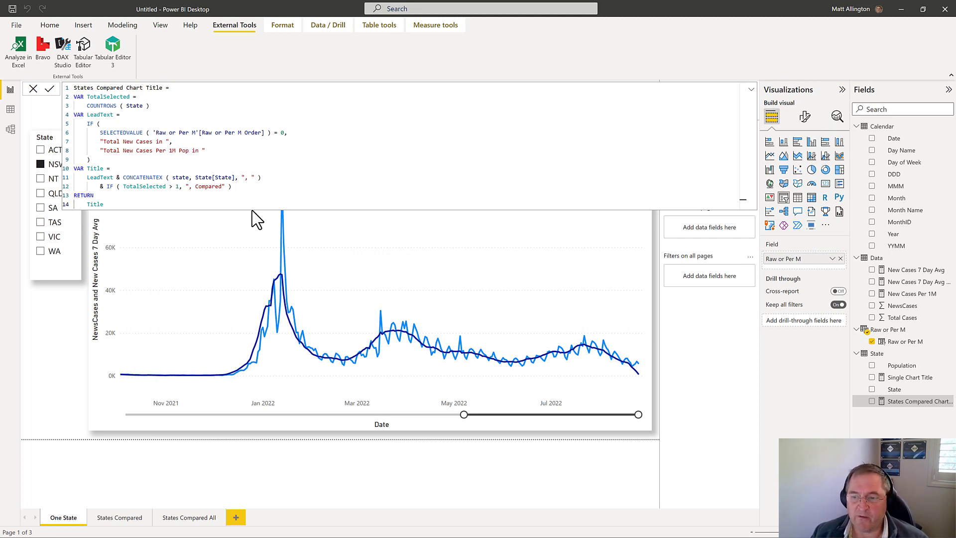
{"action": "left_click", "coordinate": [854, 352]}
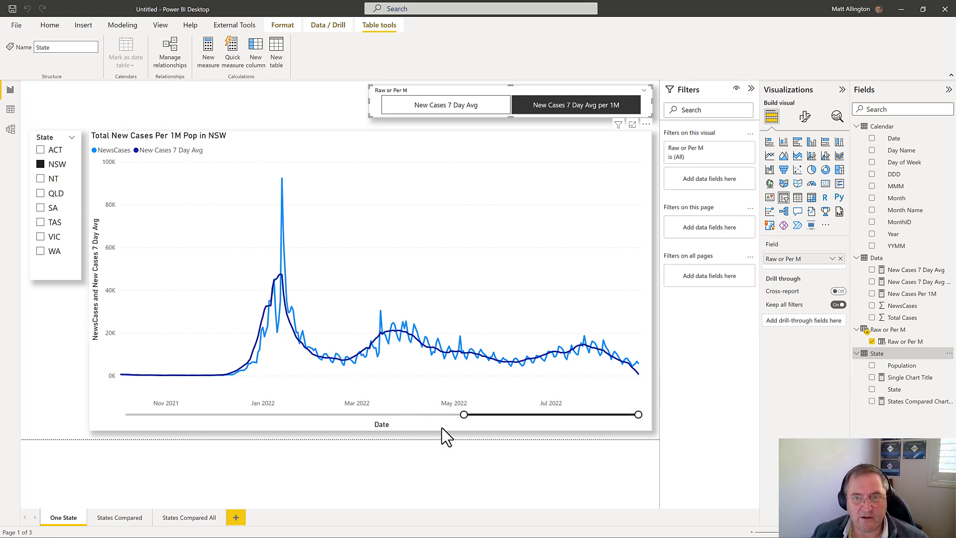
Step: Check whether the Raw or Per M slicer lets New Cases 7 Day Avg and New Cases 7 Day Avg per 1M be selected together
{"action": "left_click", "coordinate": [607, 452]}
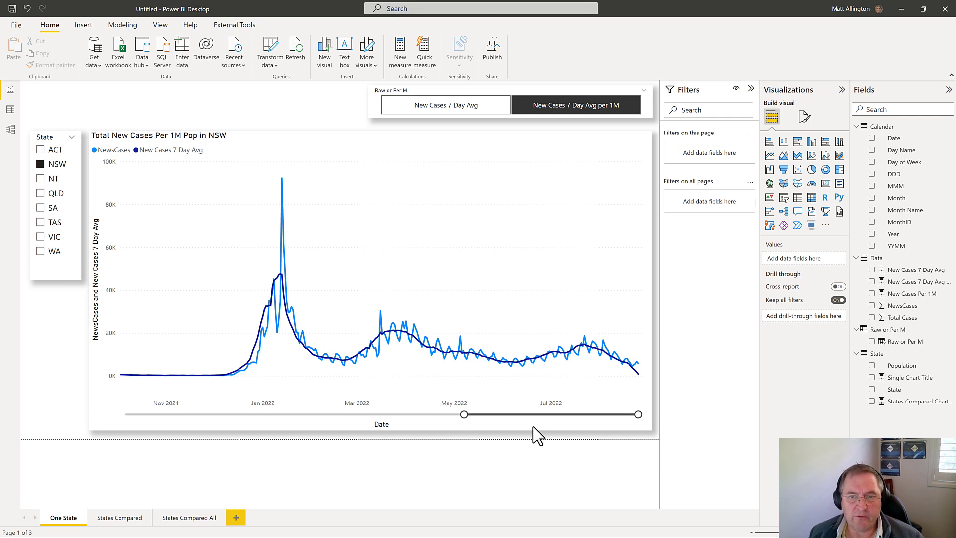
{"action": "left_click", "coordinate": [516, 96]}
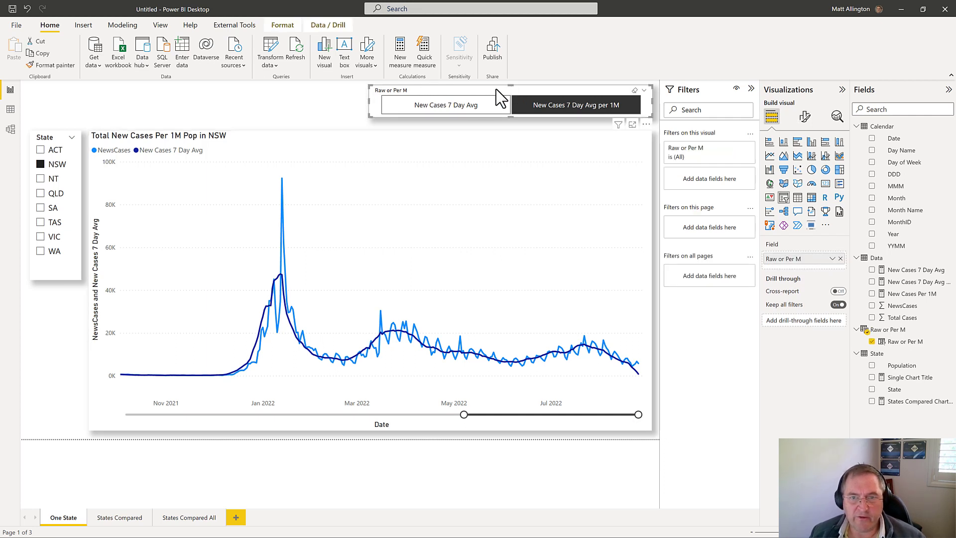
{"action": "left_click", "coordinate": [474, 105]}
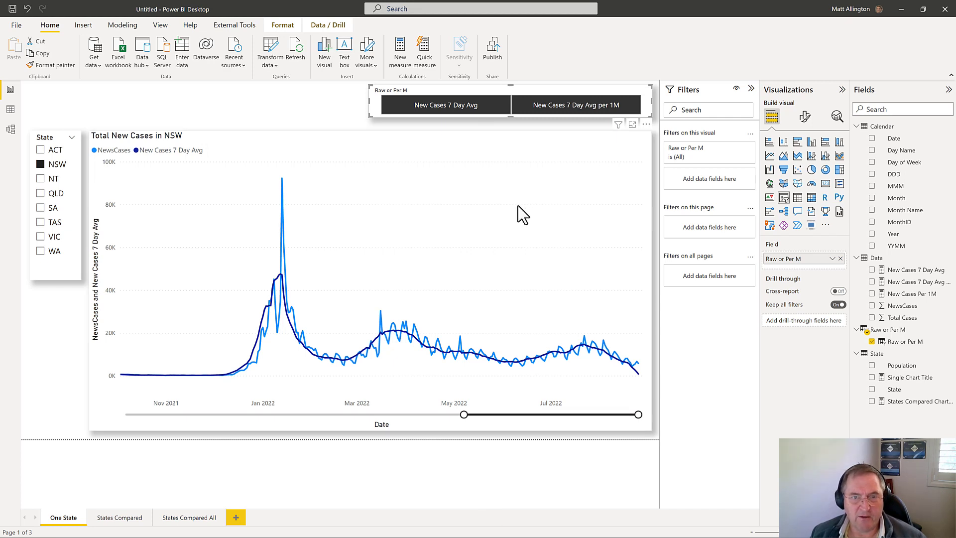
{"action": "left_click", "coordinate": [462, 105]}
{"action": "left_click", "coordinate": [348, 111]}
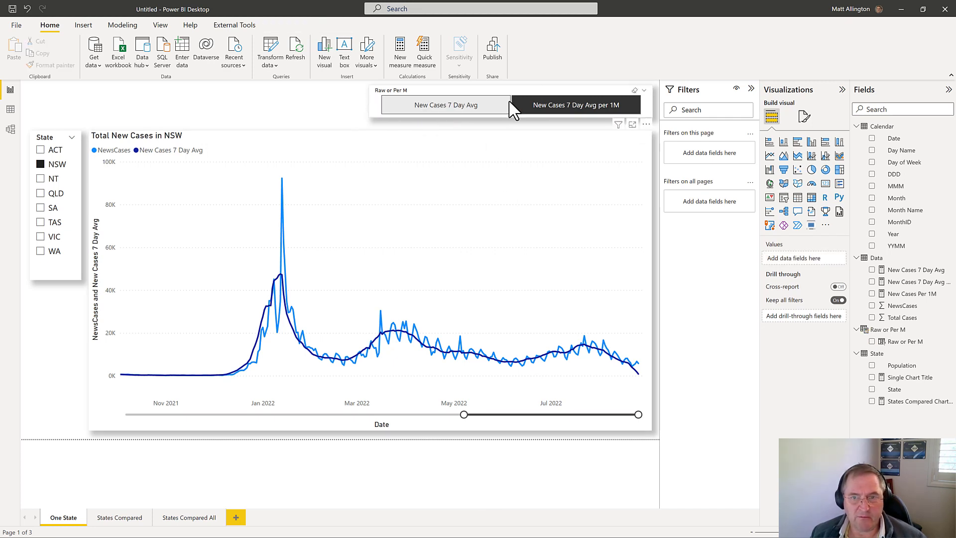
Step: Turn on single select for the Raw or Per M slicer
{"action": "left_click", "coordinate": [531, 89]}
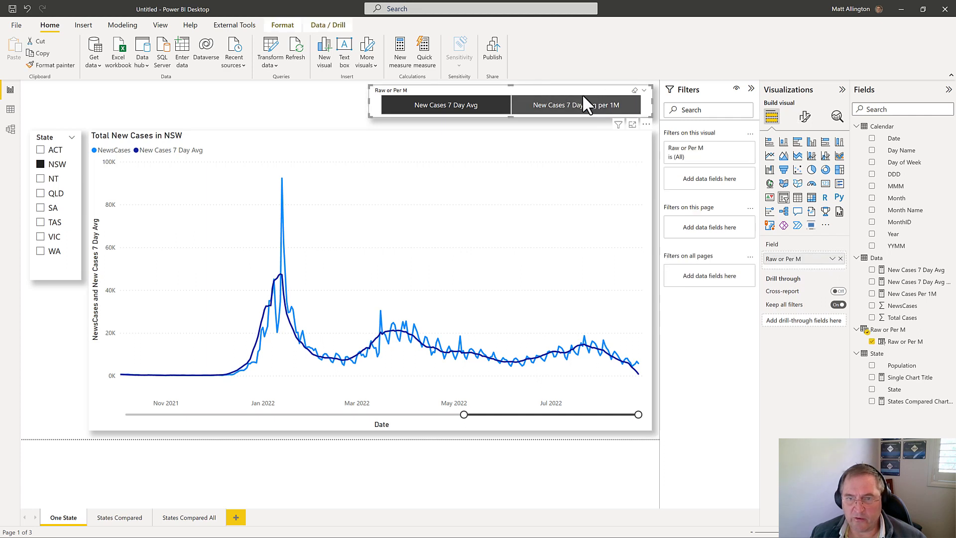
{"action": "left_click", "coordinate": [805, 116]}
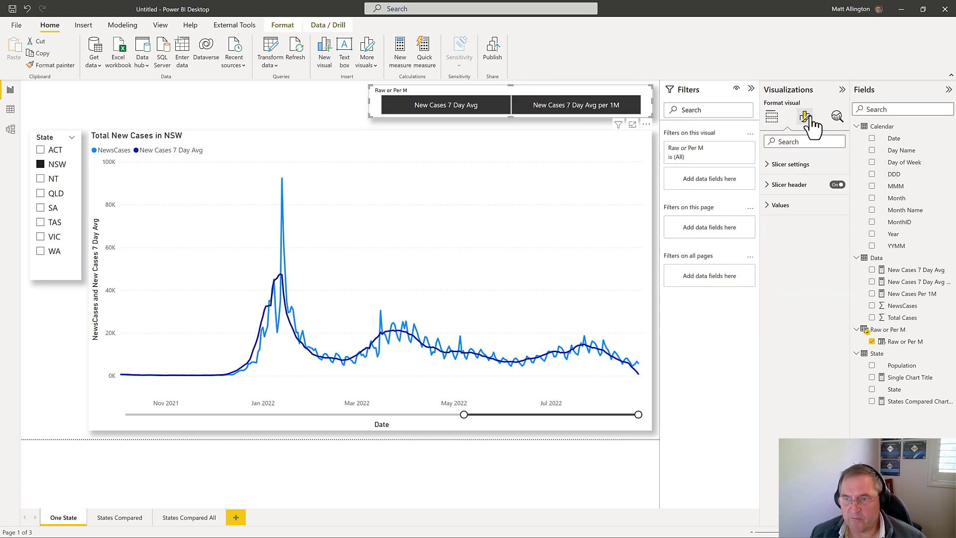
{"action": "left_click", "coordinate": [775, 185]}
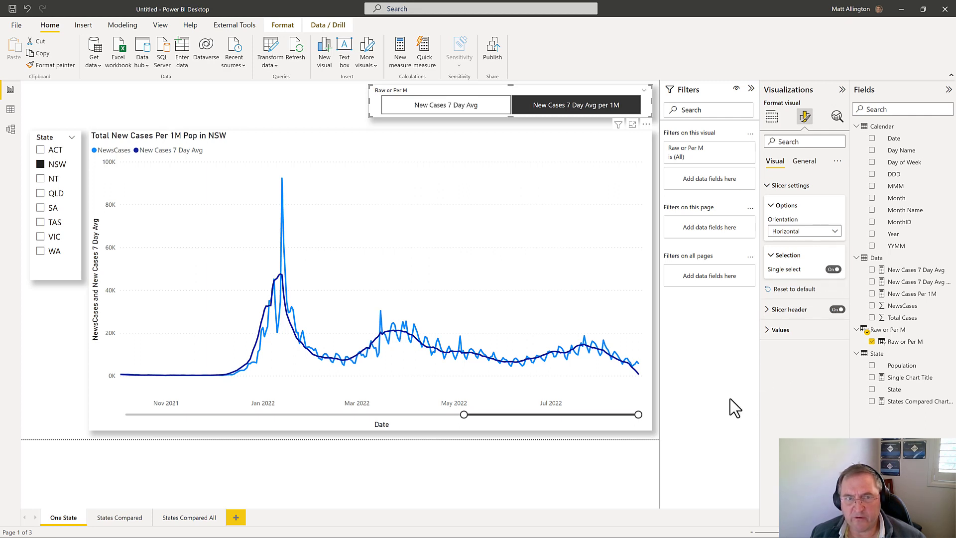
Step: Test the single-select slicer by alternating between its two options, ending on New Cases 7 Day Avg
{"action": "left_click", "coordinate": [462, 107]}
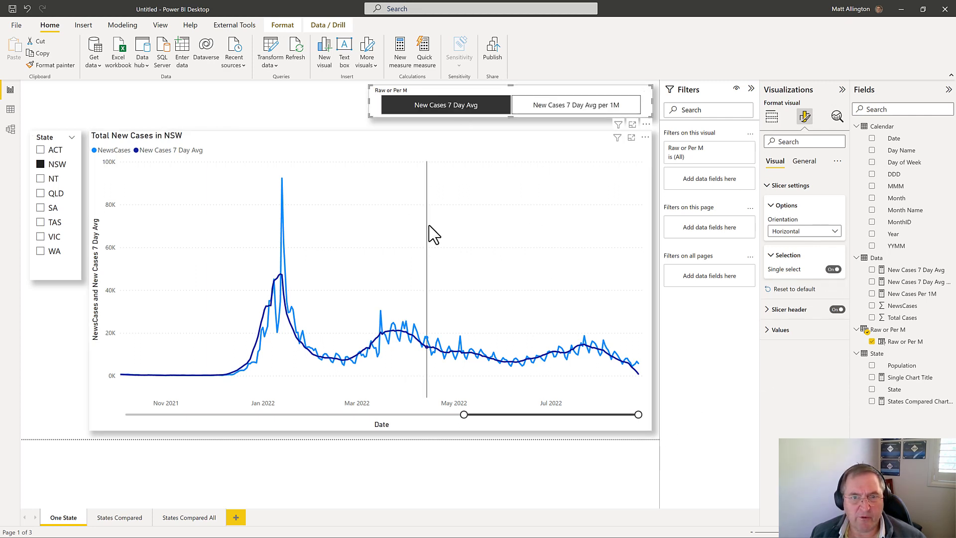
{"action": "left_click", "coordinate": [567, 106]}
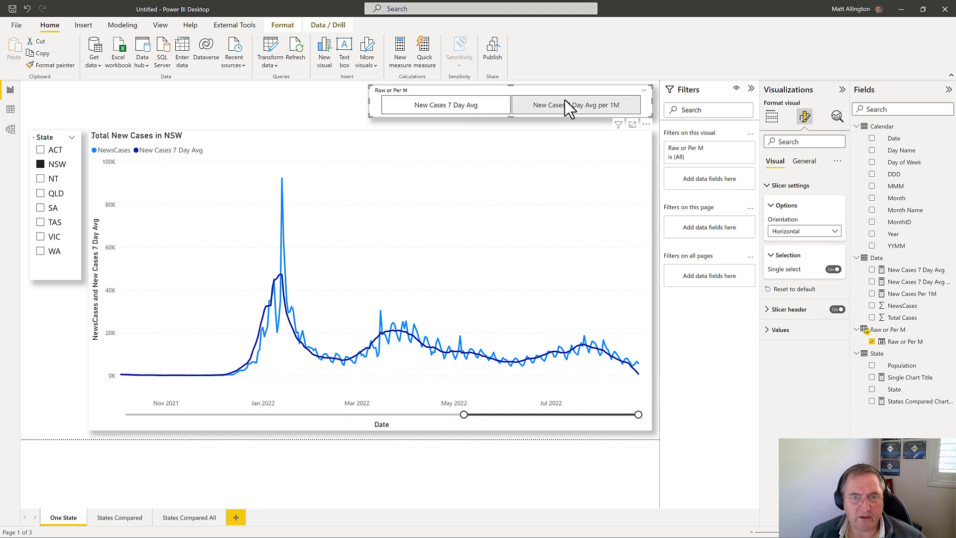
{"action": "left_click", "coordinate": [481, 109]}
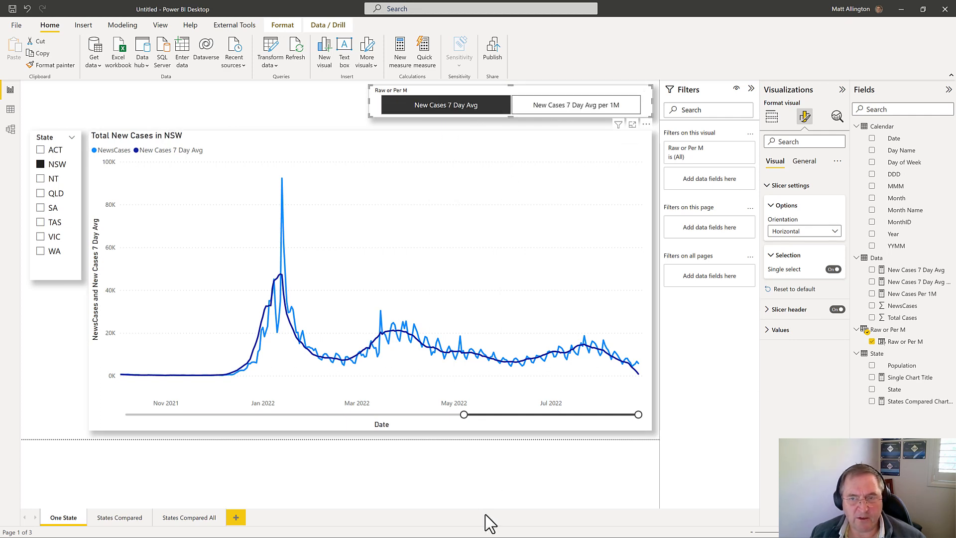